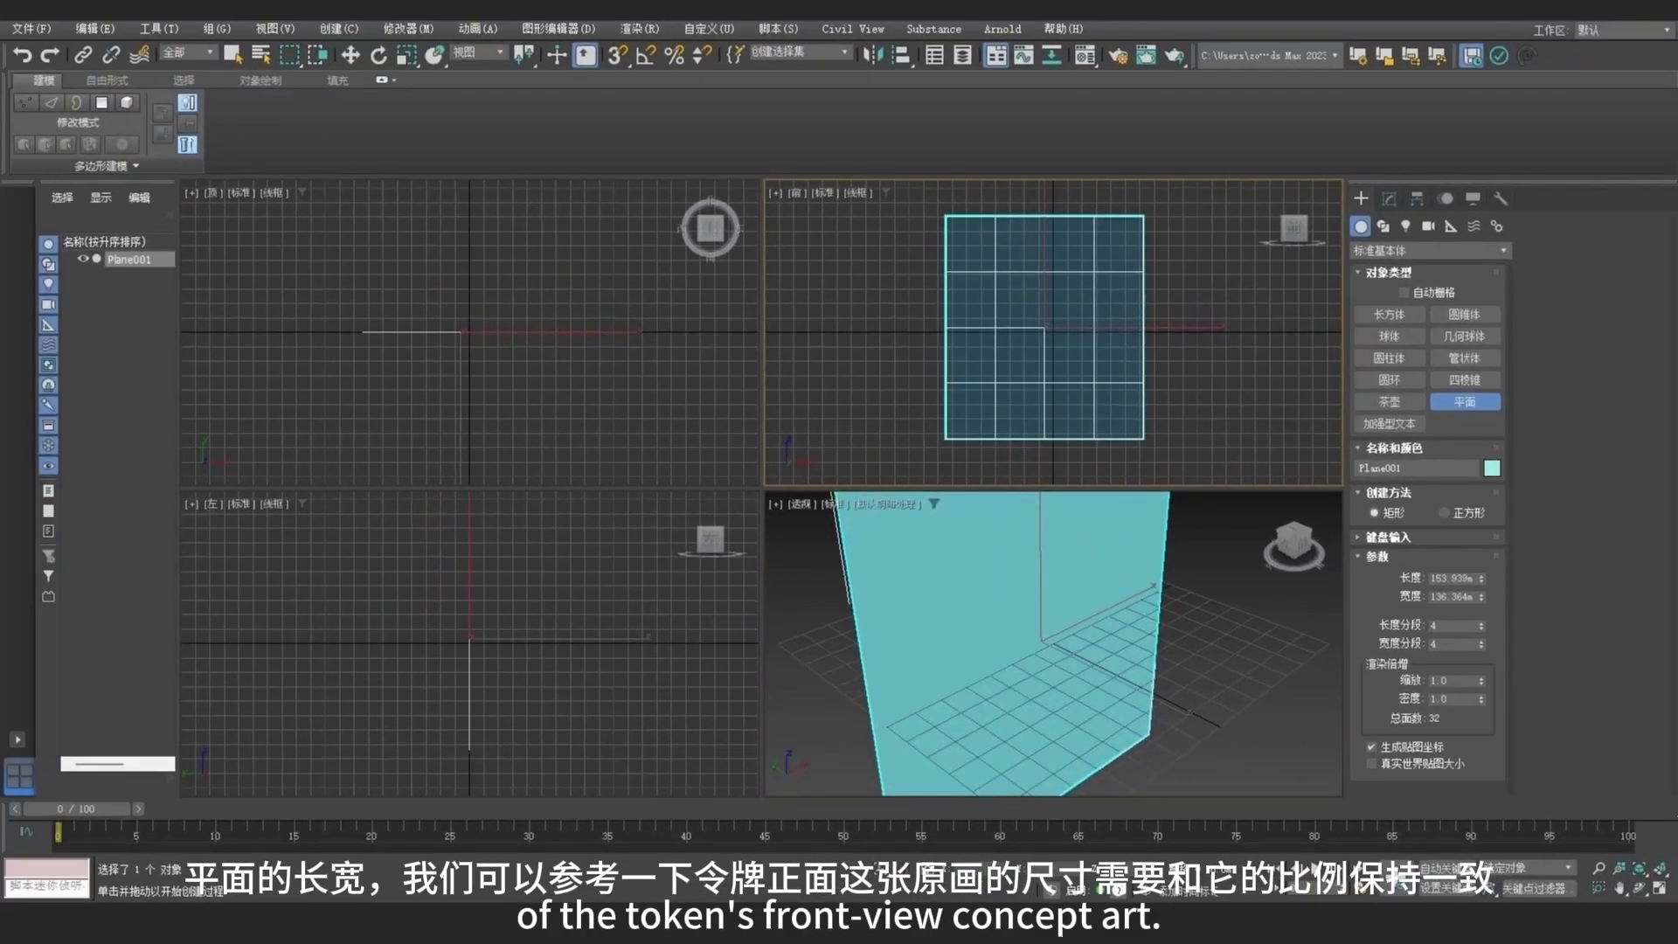
Step: Switch to the concept art folder and check the pixel dimensions of the 令牌正面 image in its file properties
key("alt+Tab")
right_click(479, 373)
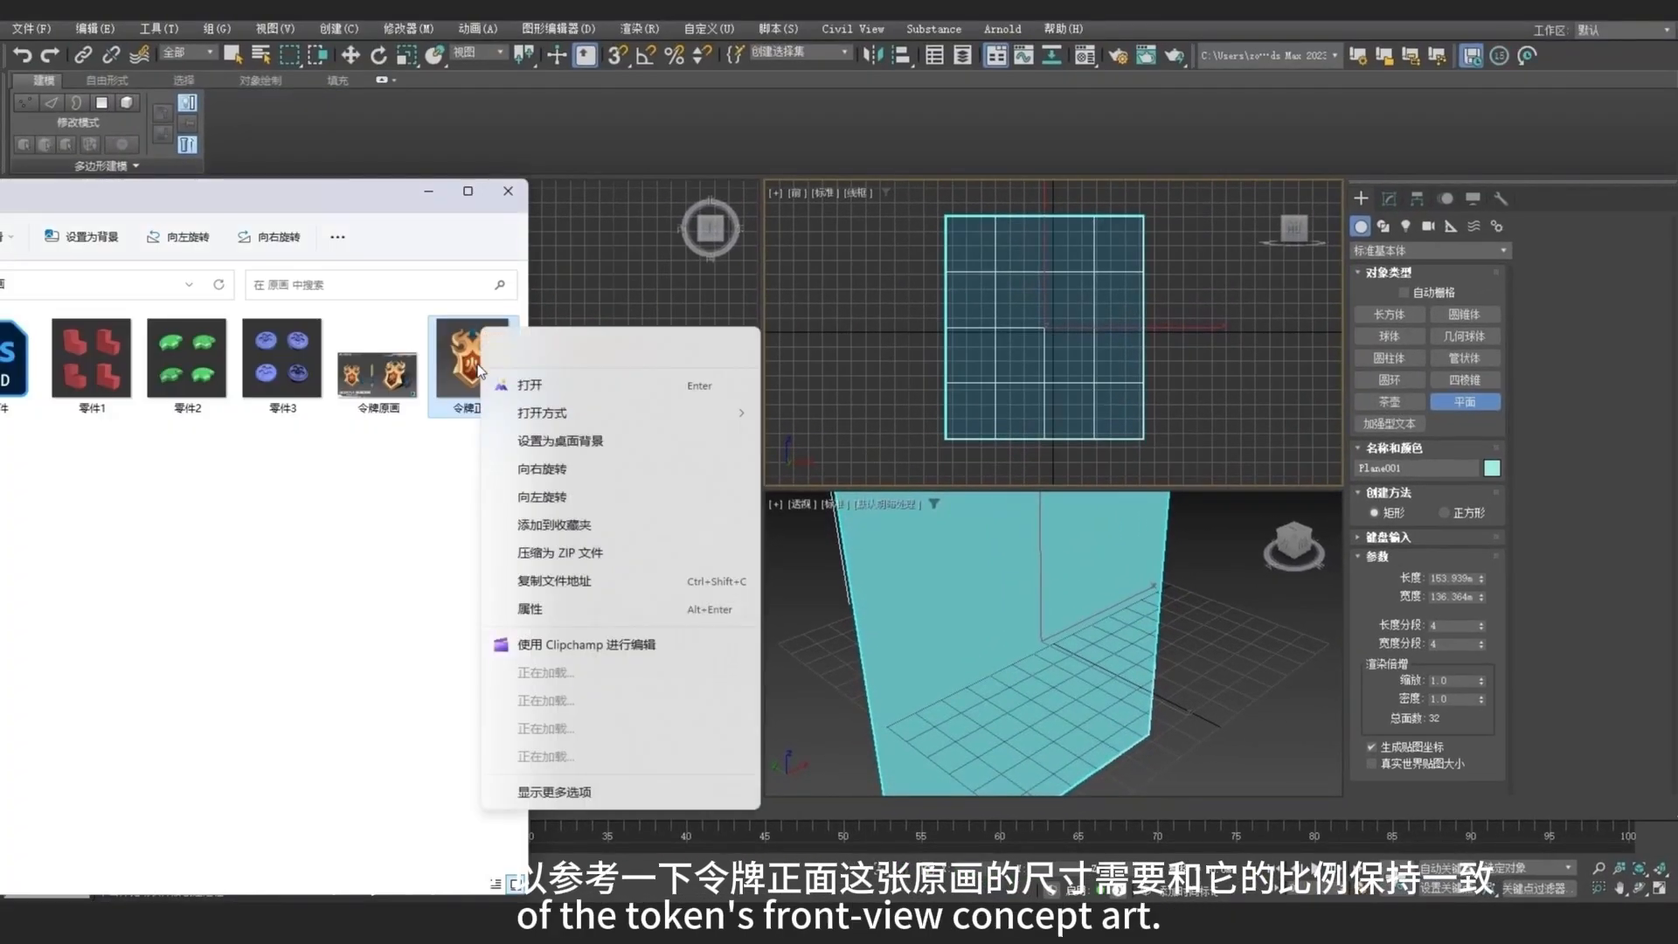
left_click(553, 616)
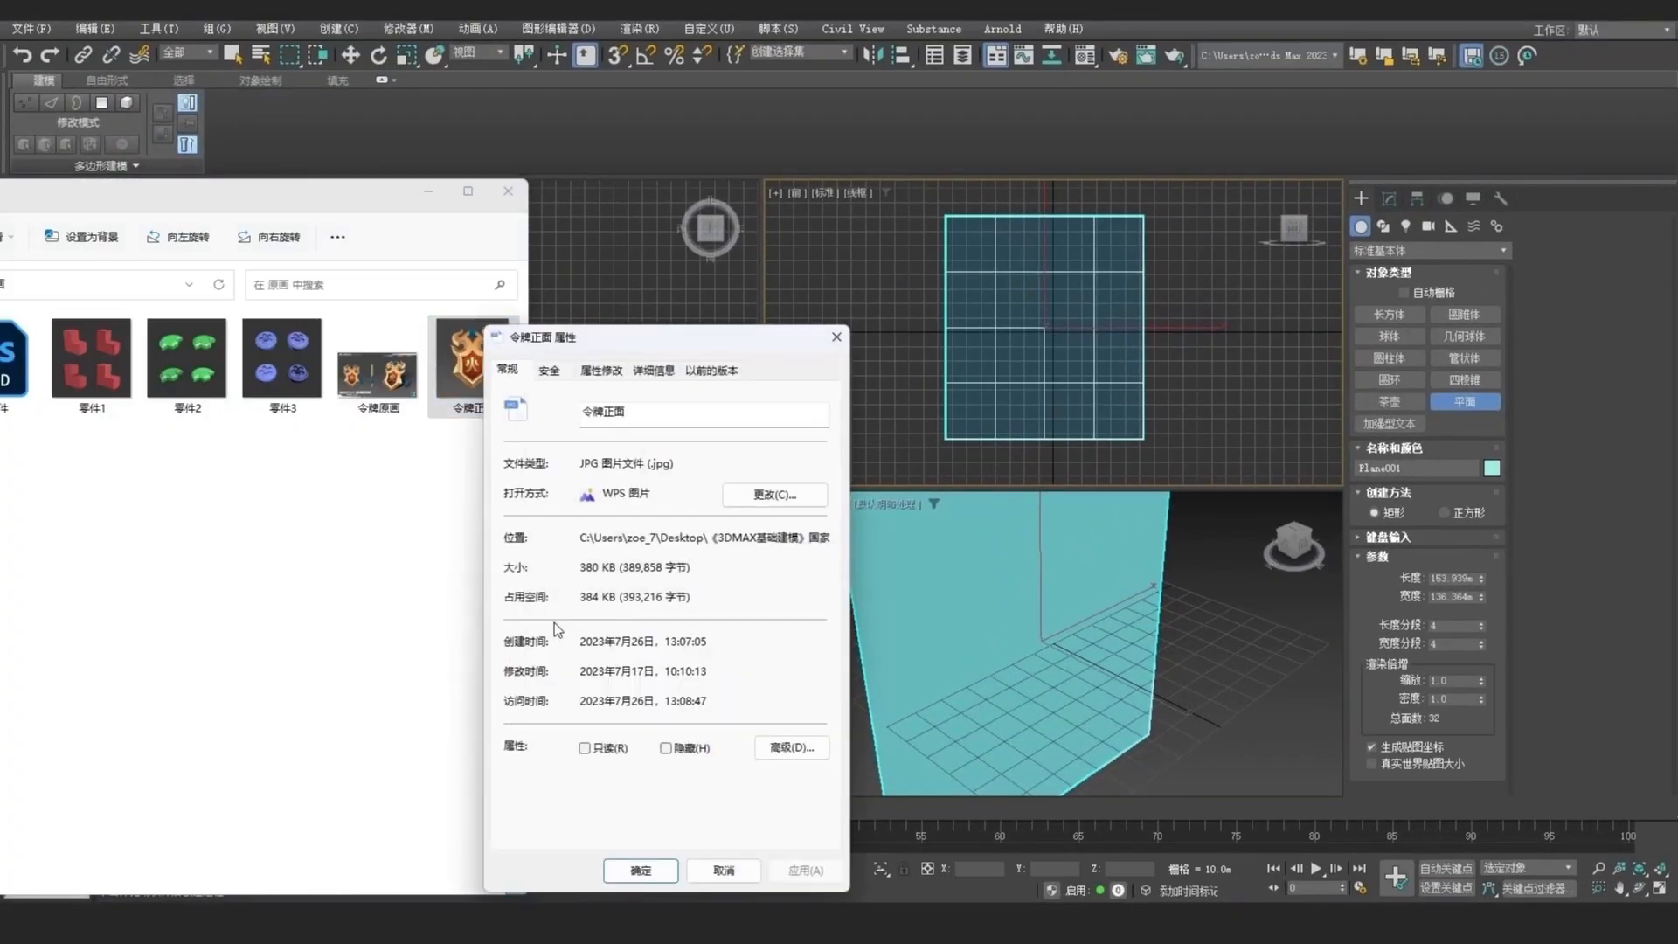
left_click(603, 370)
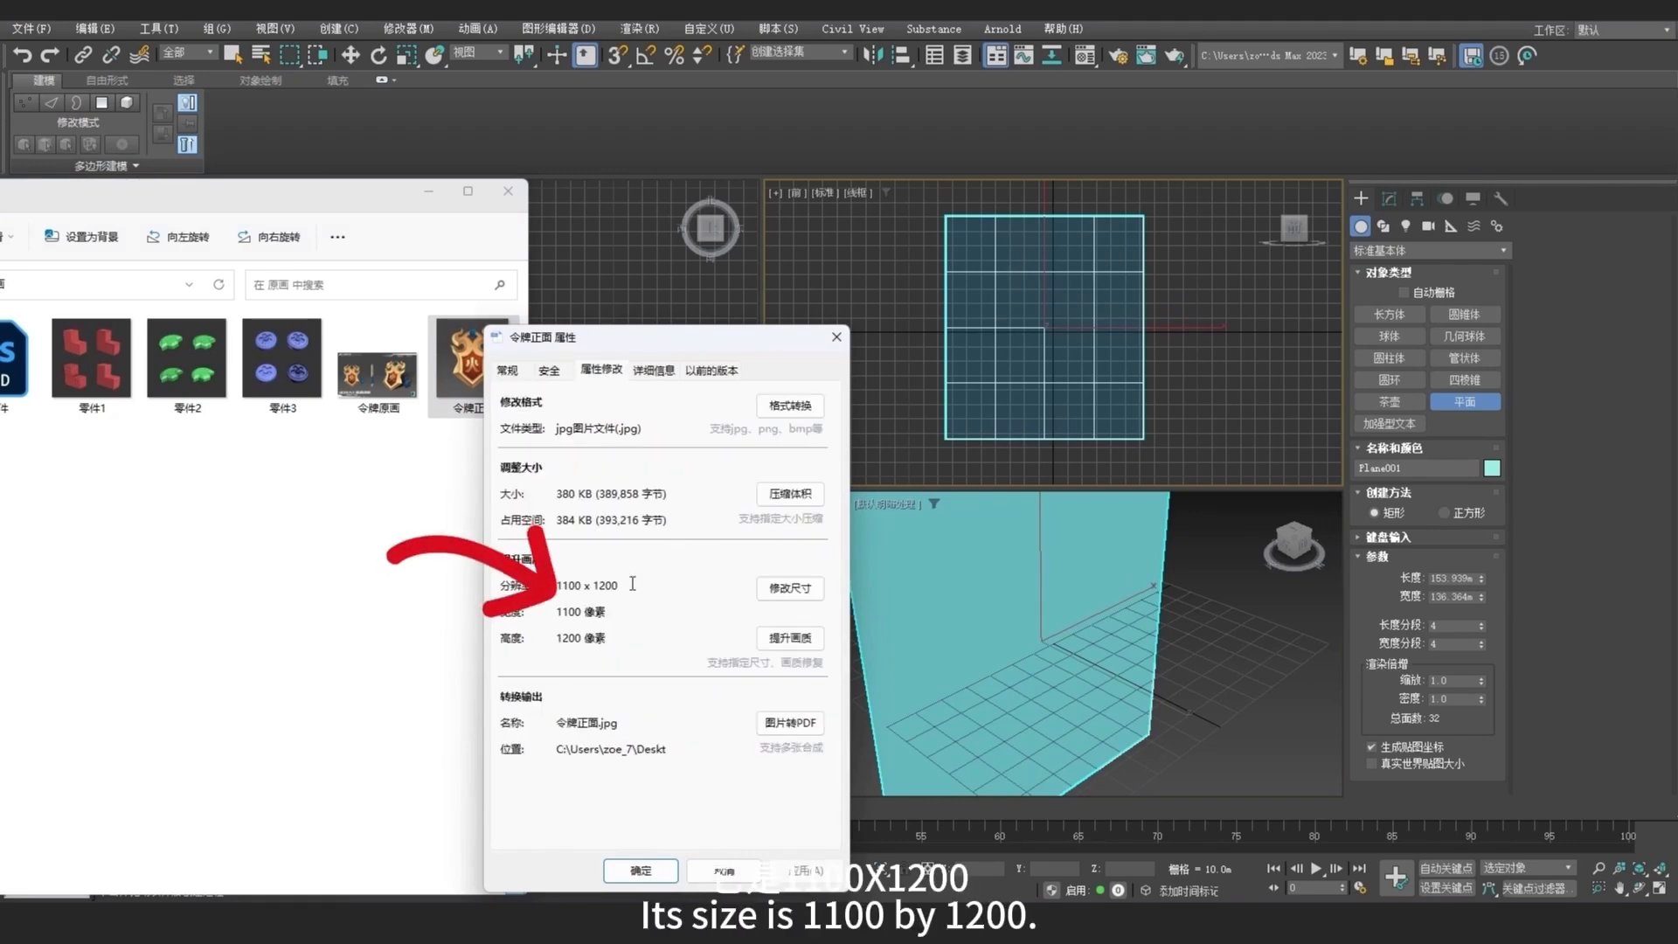
left_click(845, 342)
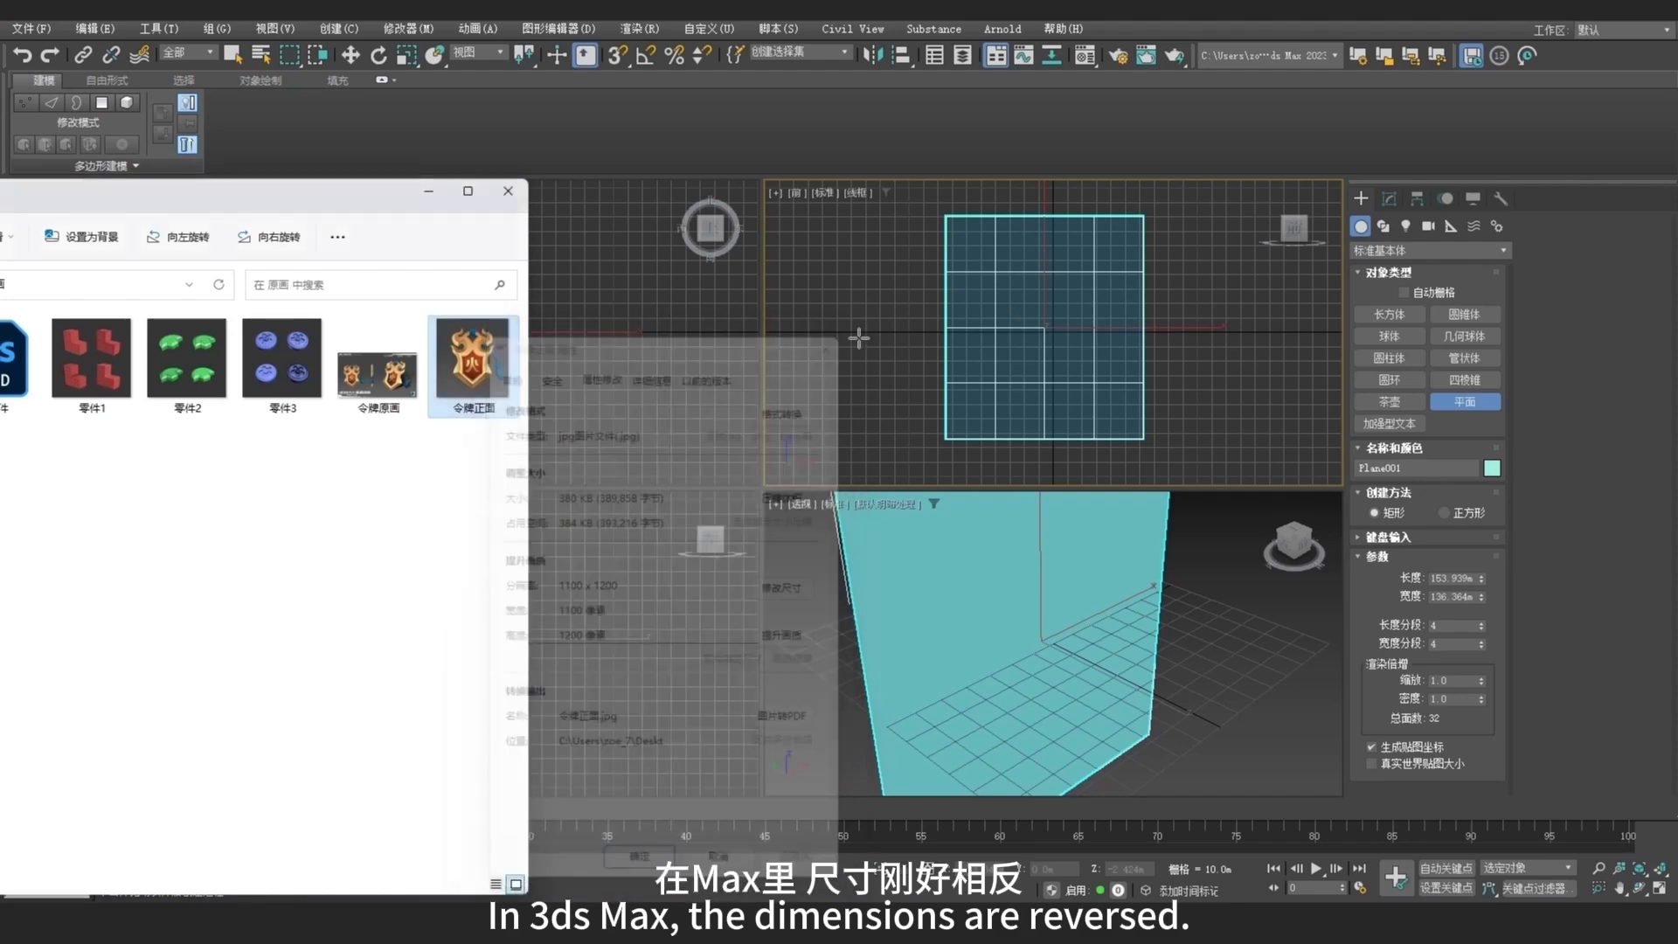
Step: Set the reference plane's length to 120 m and its width to 110 m
double_click(1456, 577)
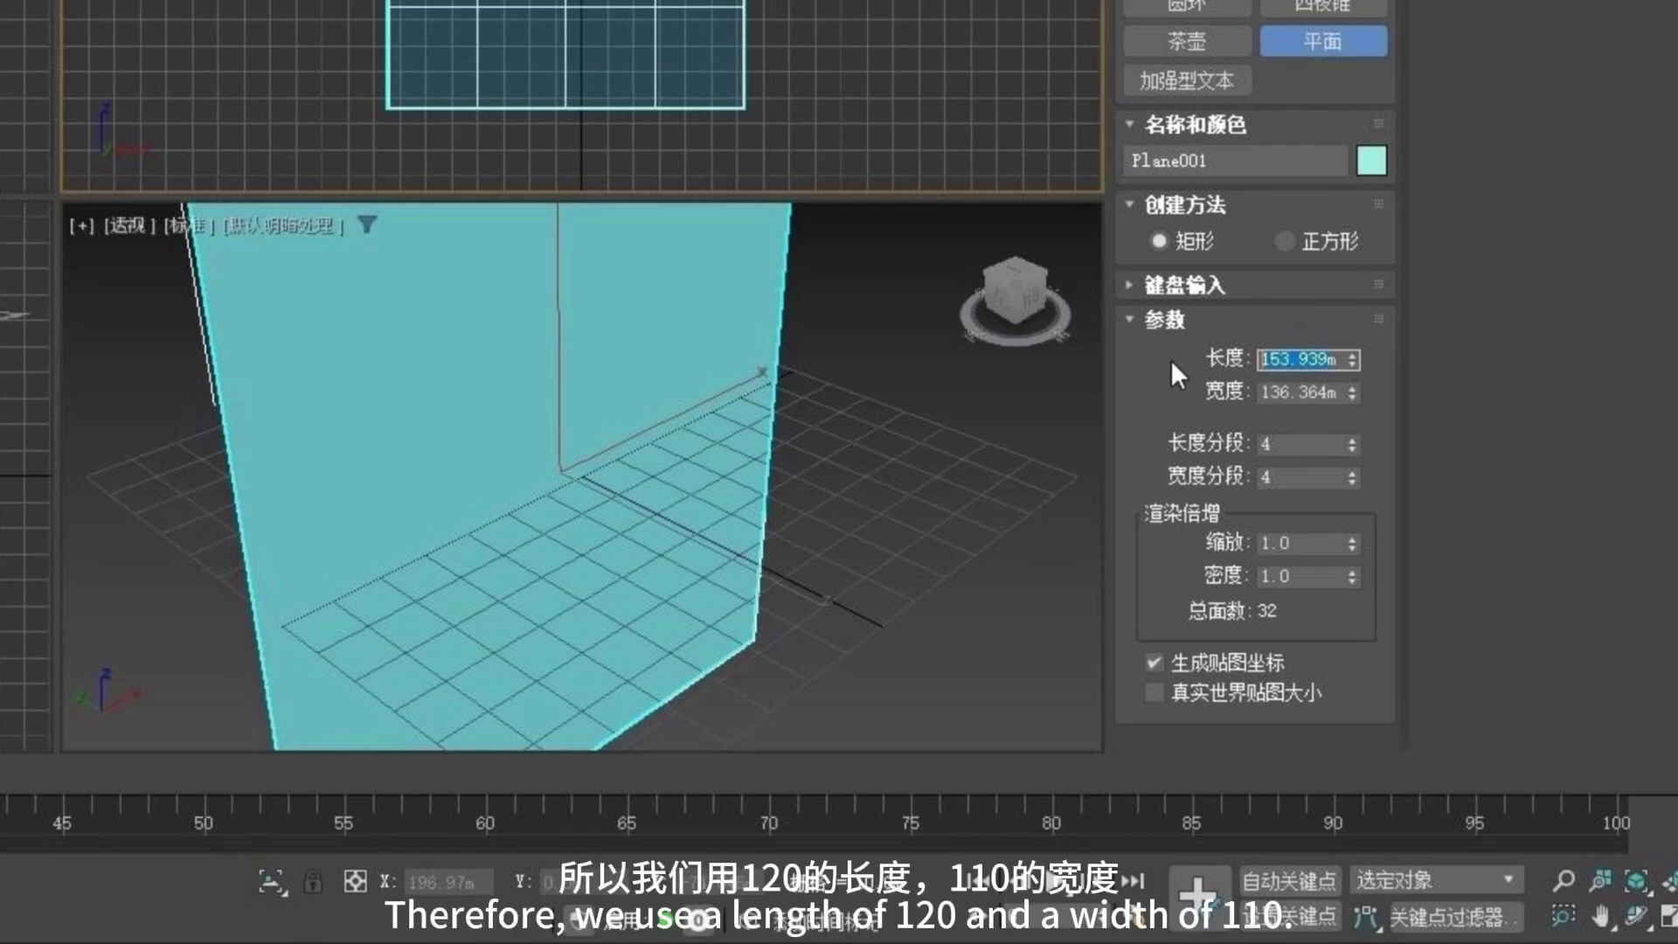
type("120m")
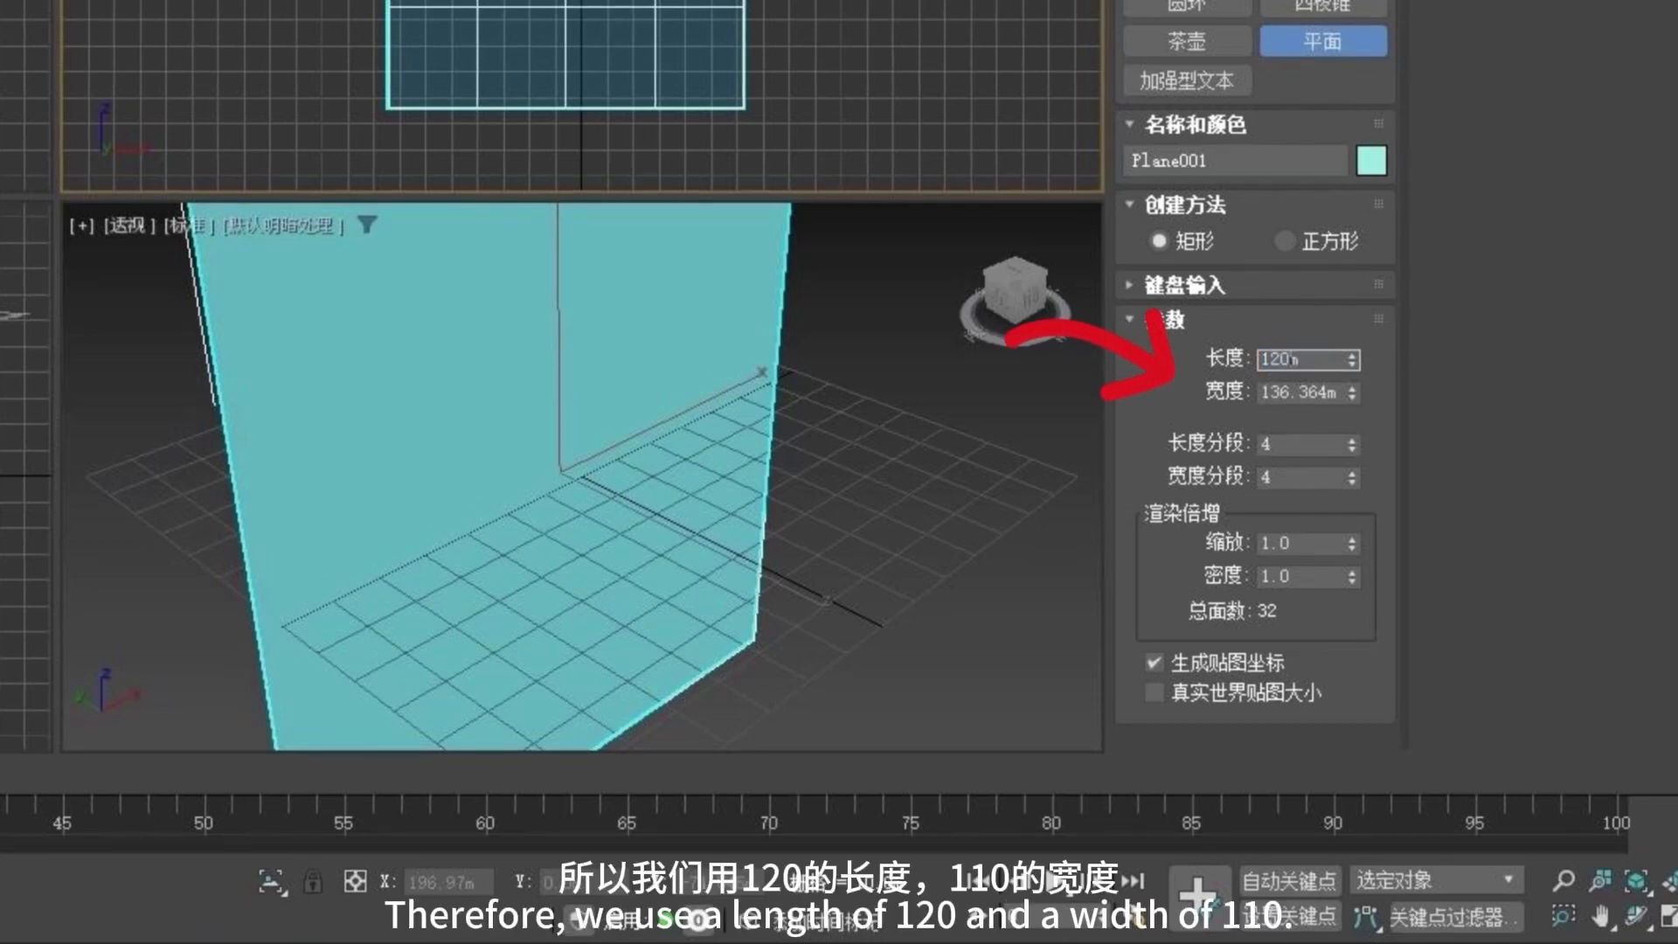
key("Tab")
type("110")
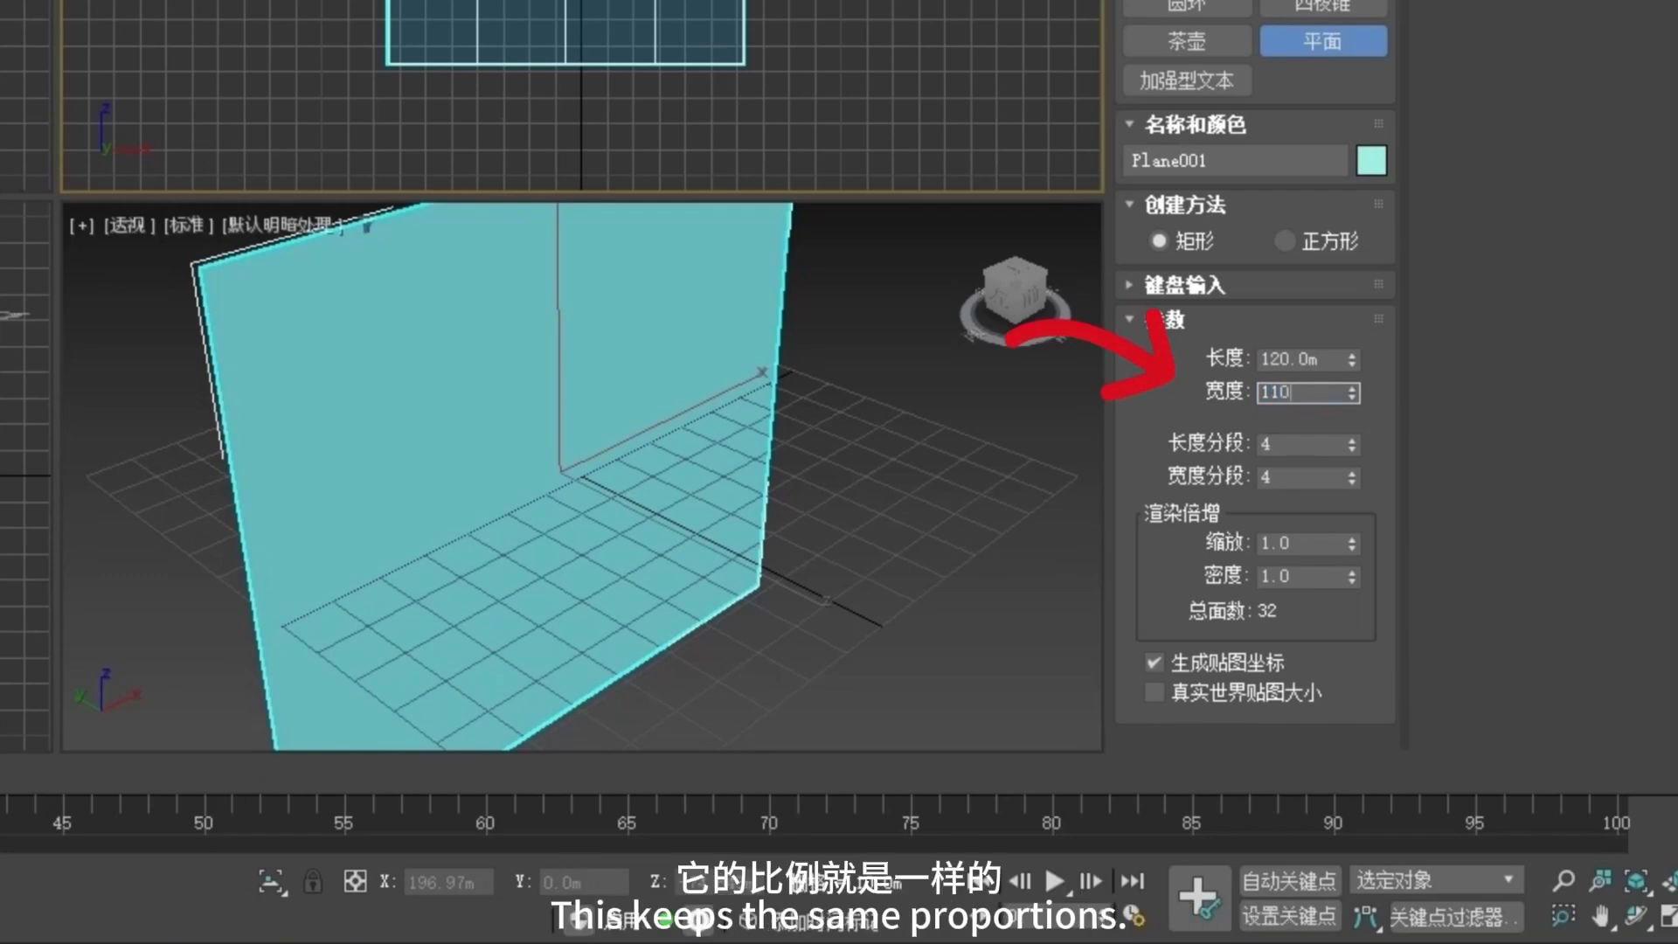
key("Tab")
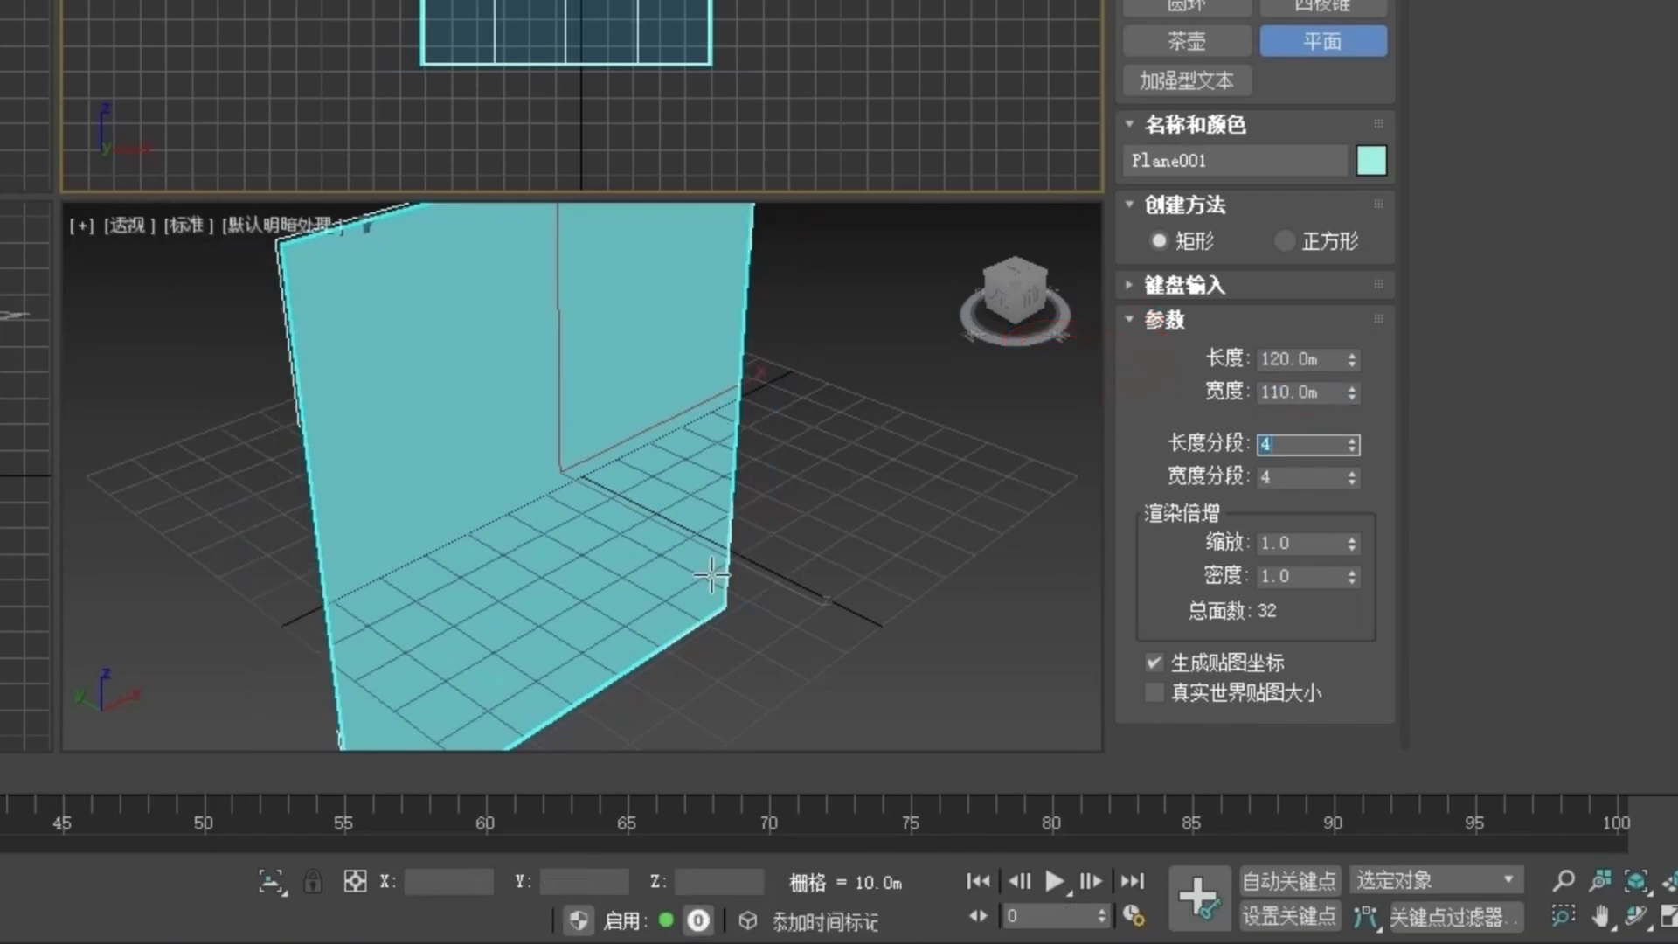
Step: Show edged faces in the Perspective viewport and reduce the plane's length and width segments to 1
middle_click_drag(717, 545, 701, 514)
key("F4")
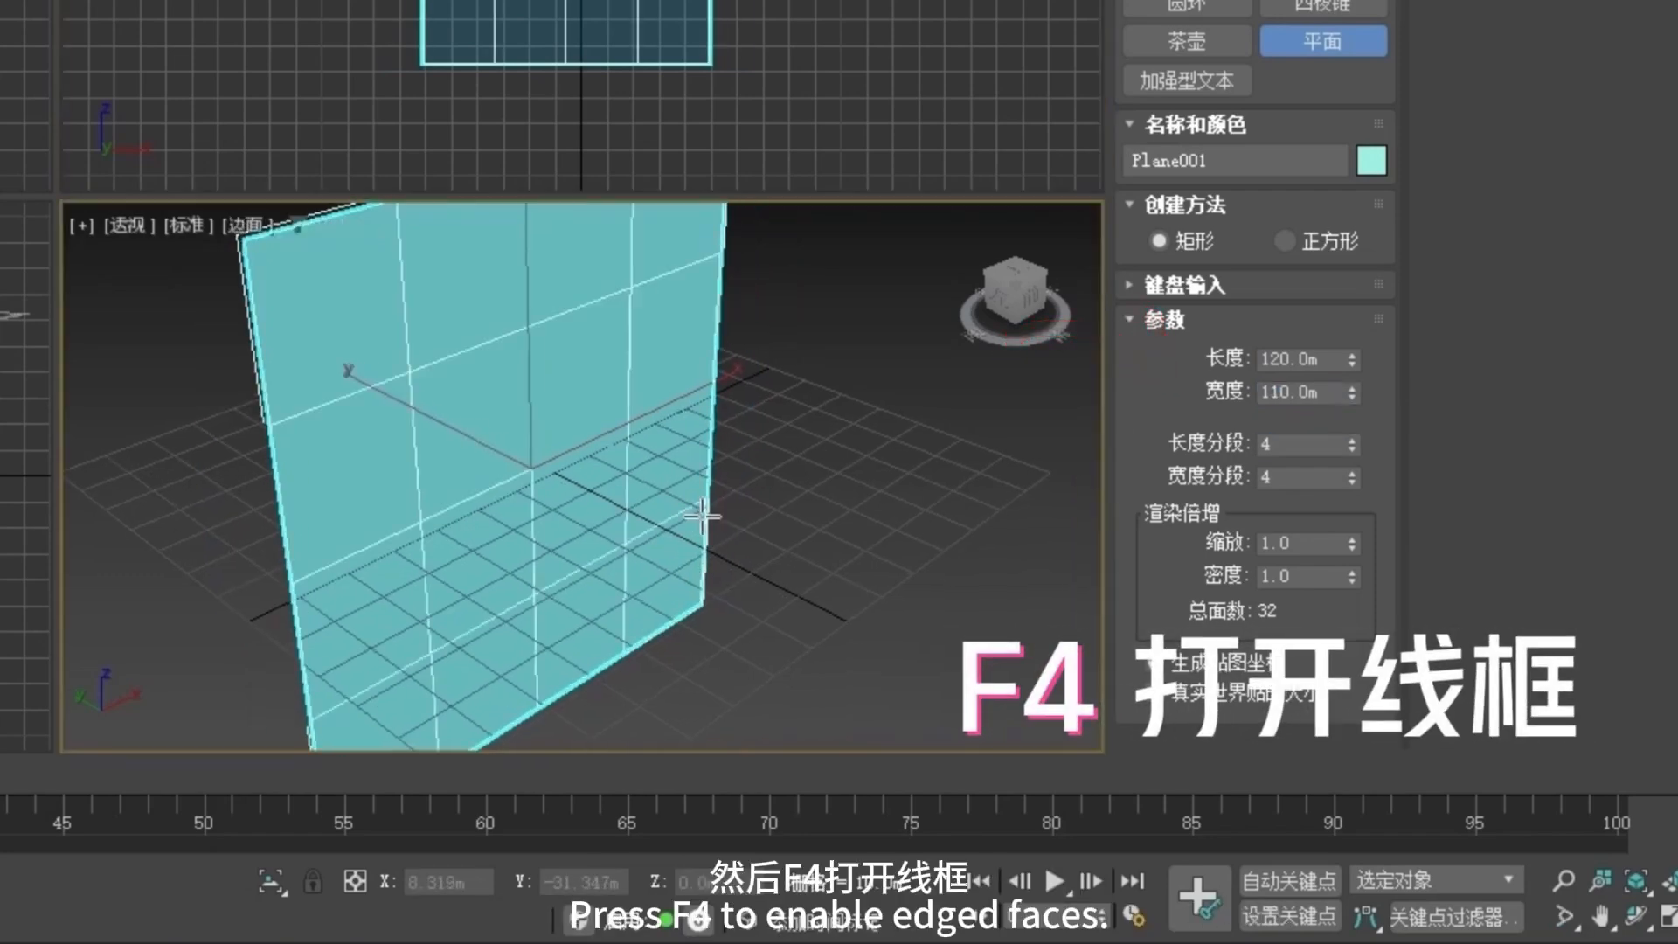
right_click(1352, 443)
right_click(1353, 477)
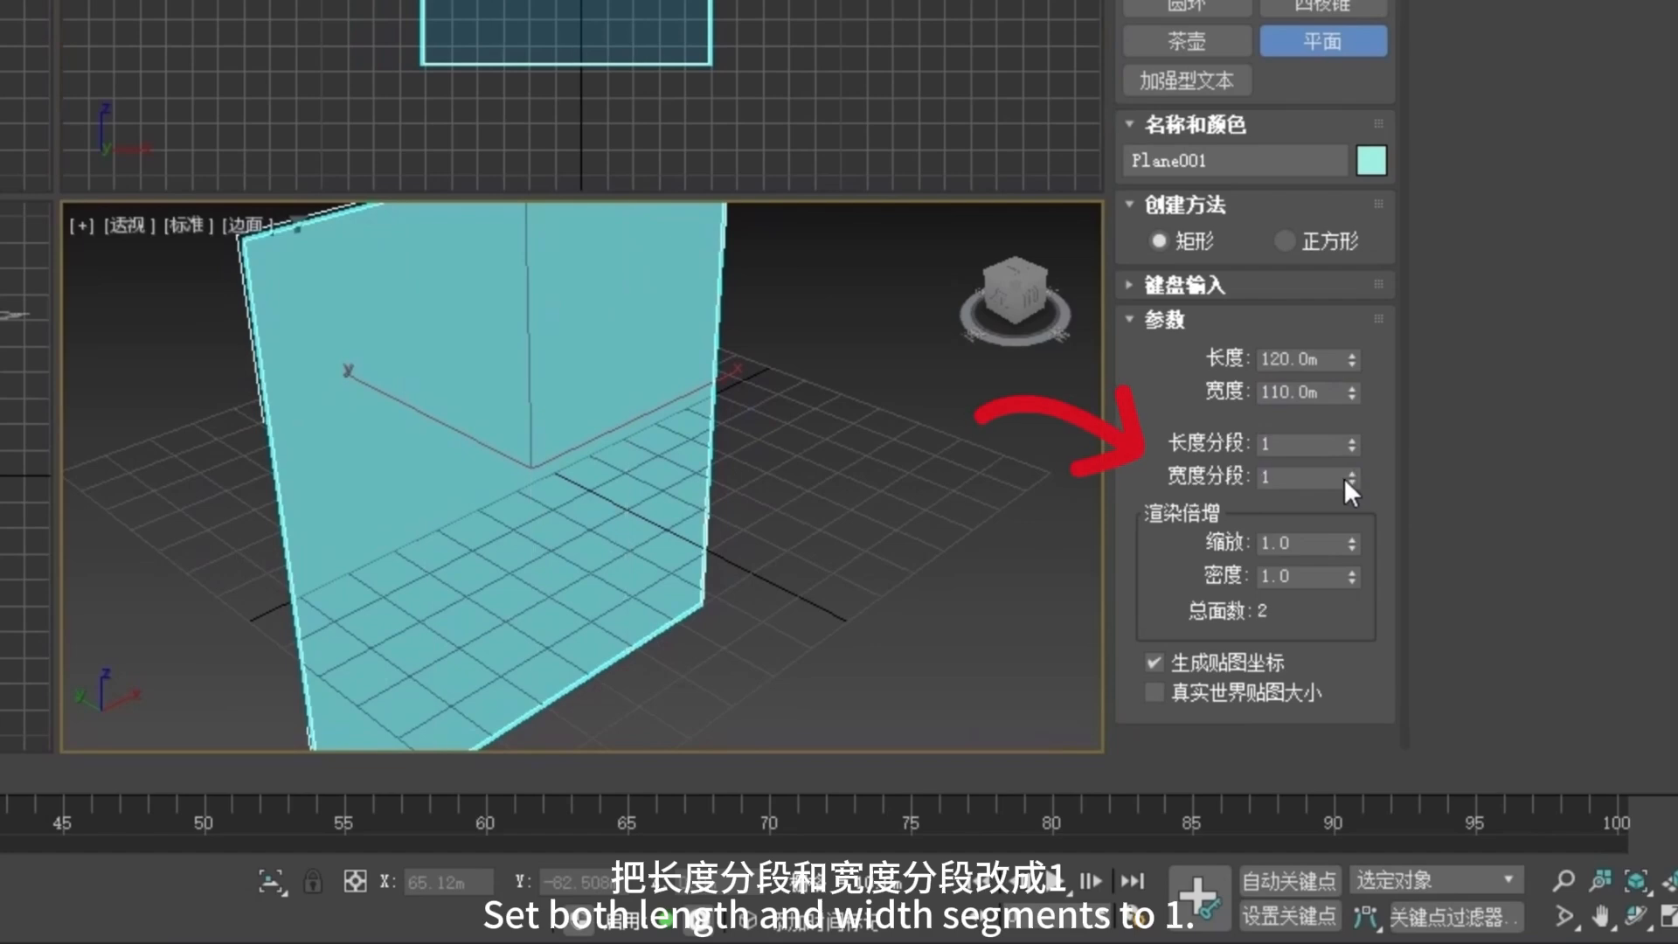
middle_click_drag(412, 483, 468, 498)
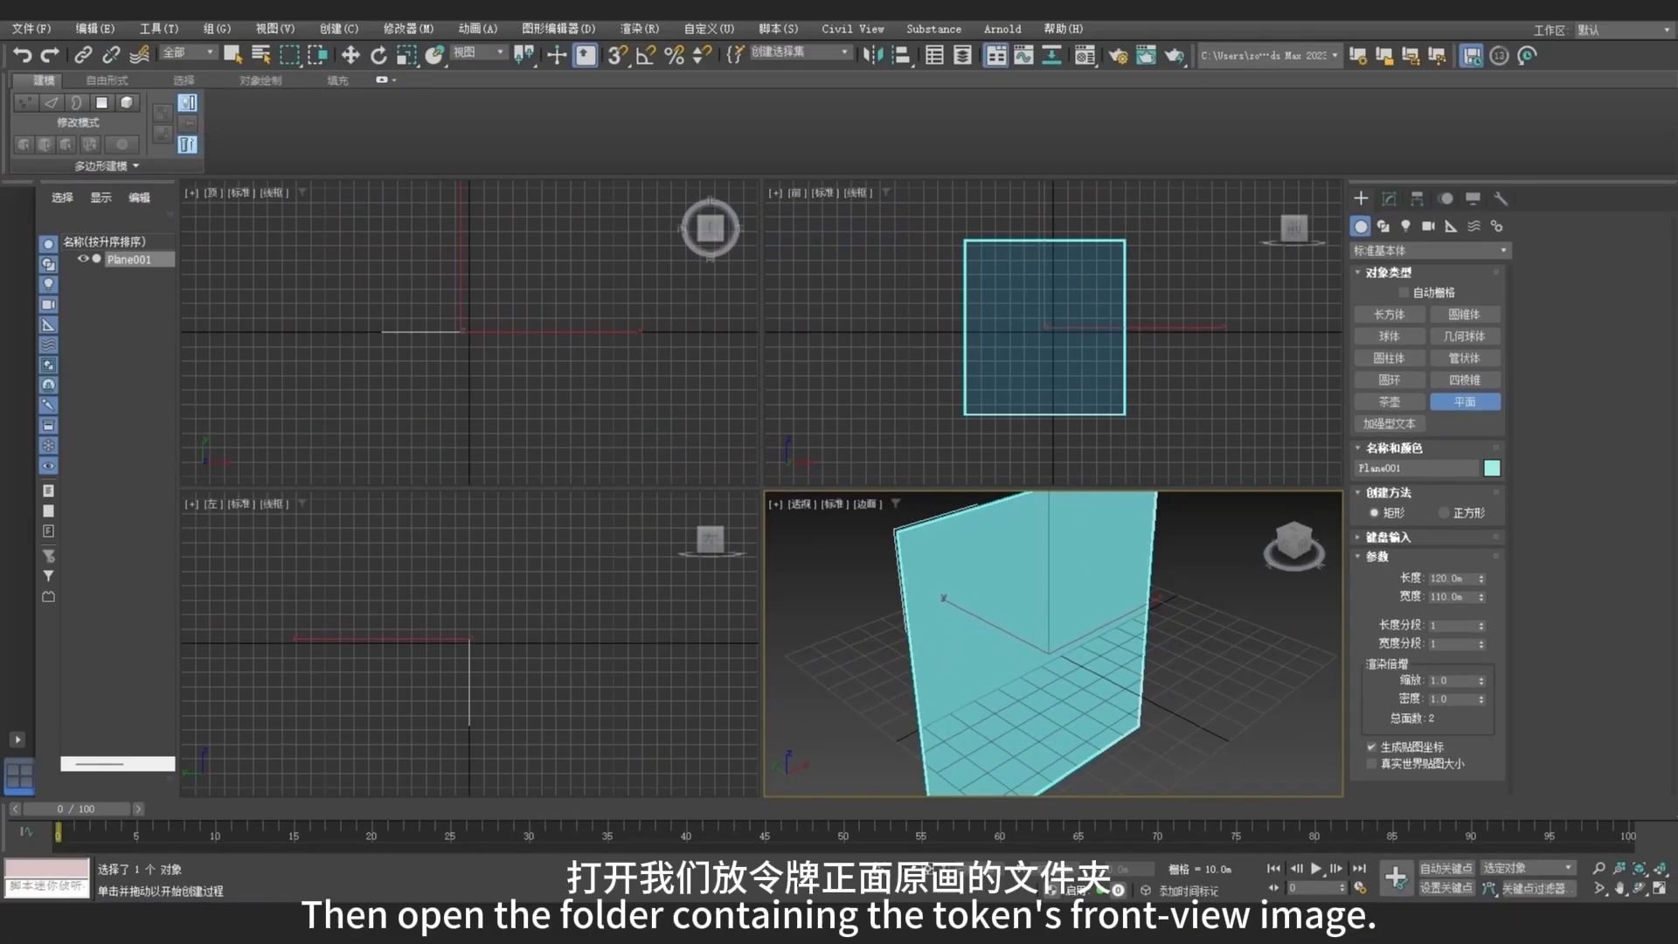
Step: Apply the 令牌正面 image from the concept art folder onto the plane and maximize the Perspective viewport
key("alt+Tab")
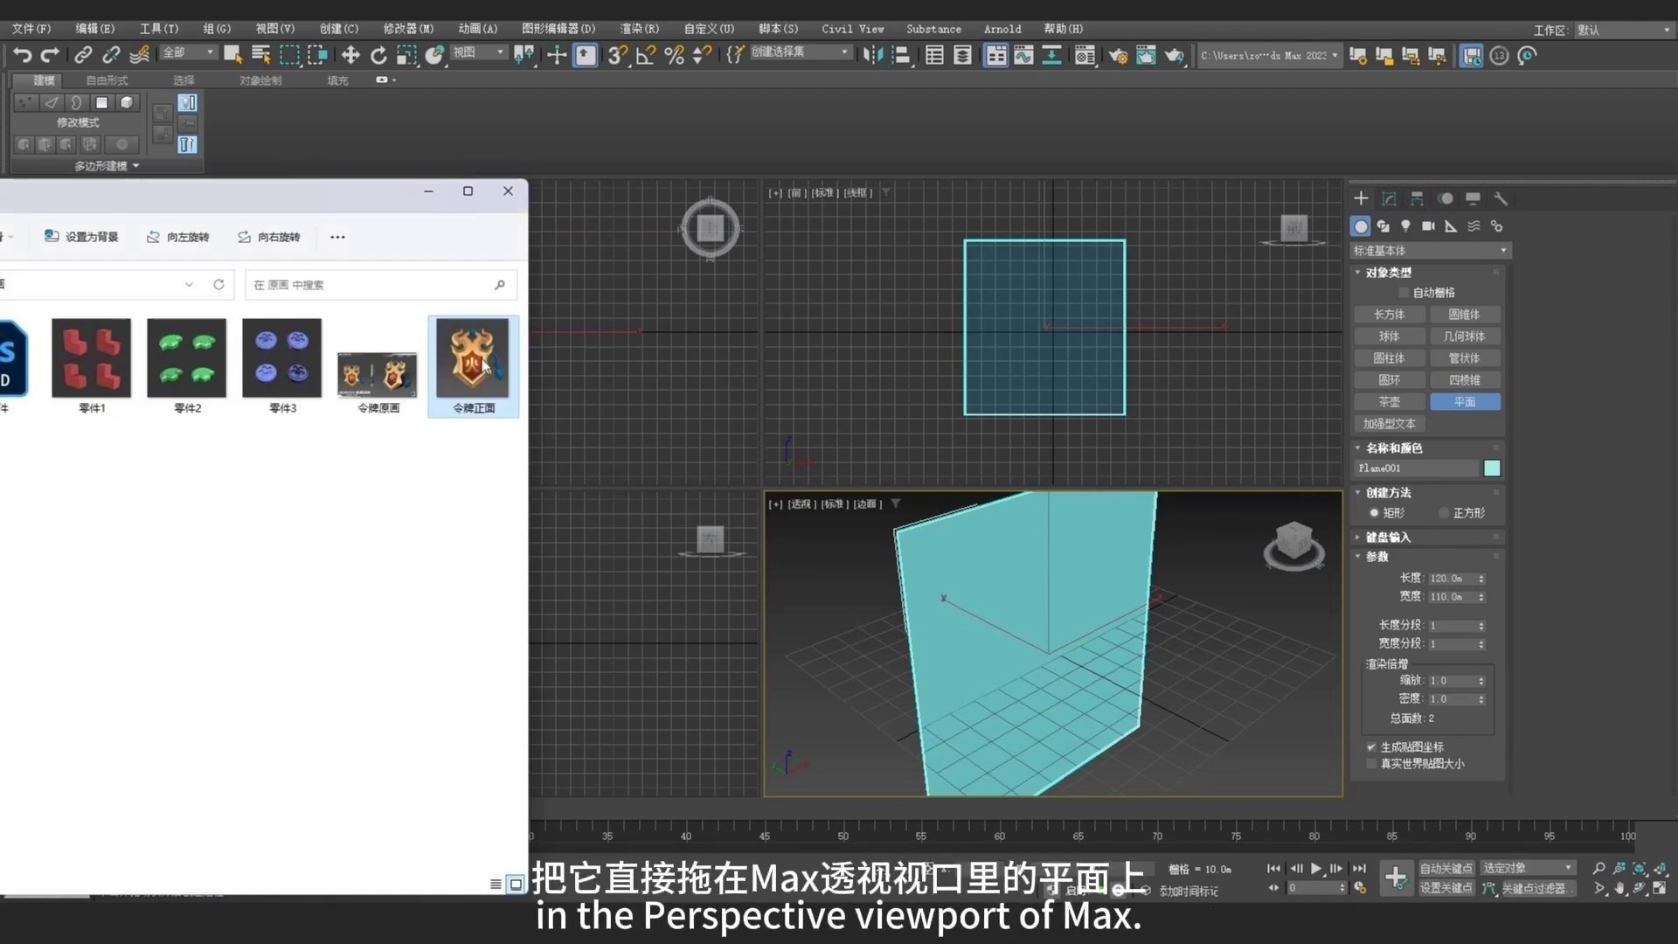
left_click_drag(485, 365, 1010, 579)
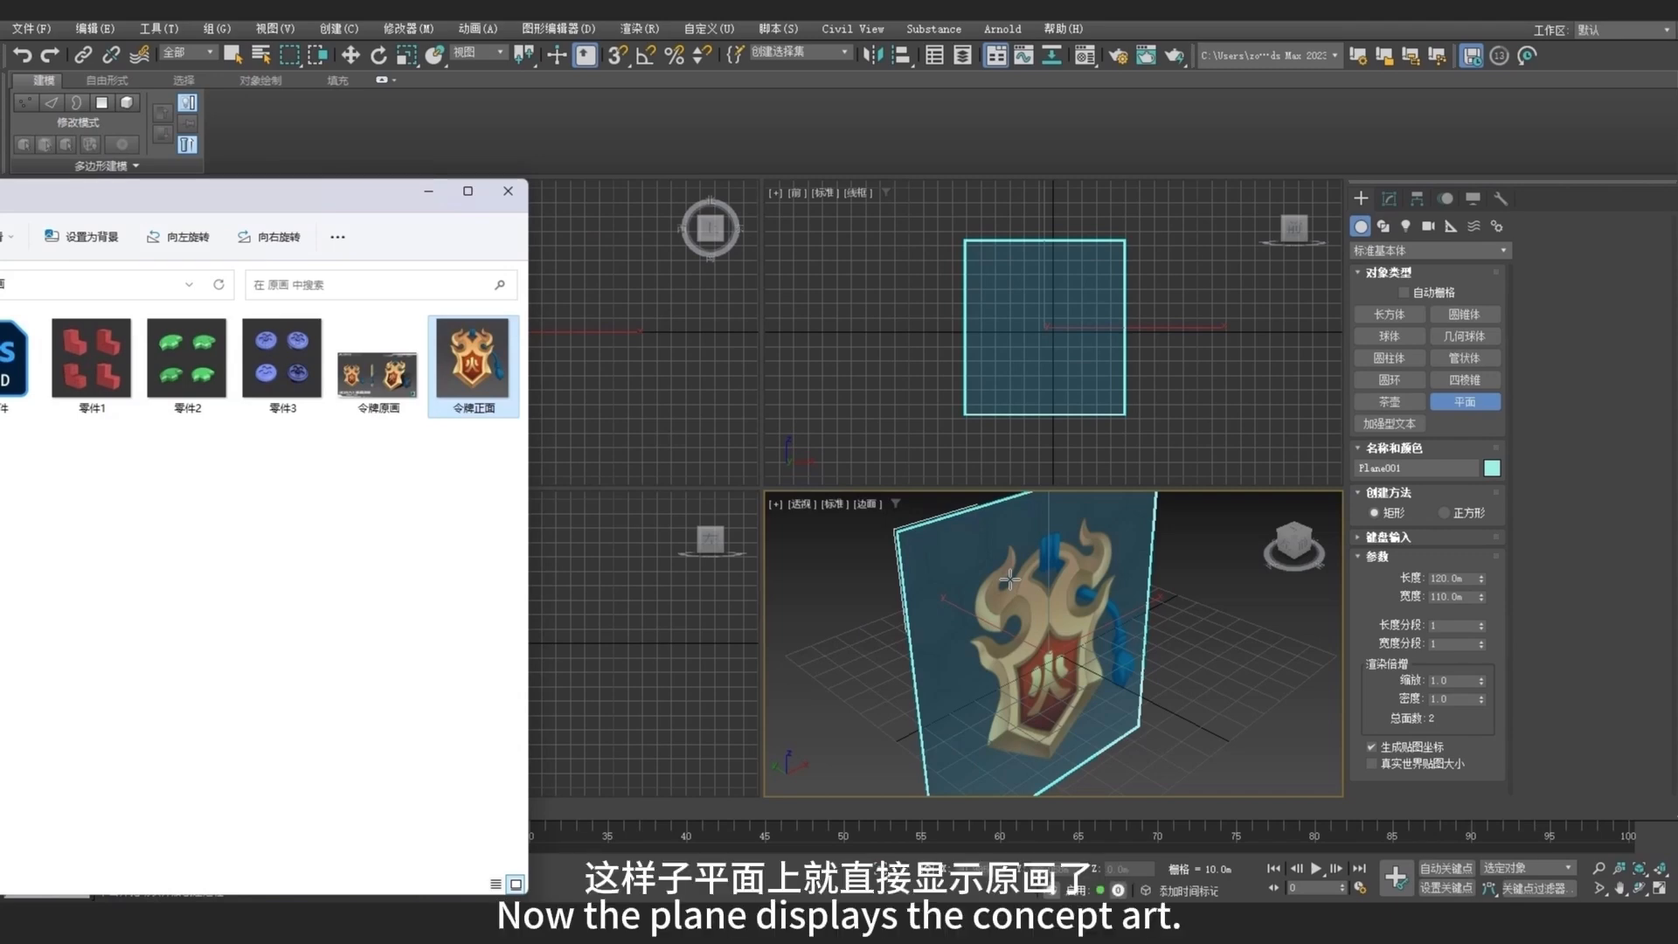
middle_click(982, 577)
key("alt+w")
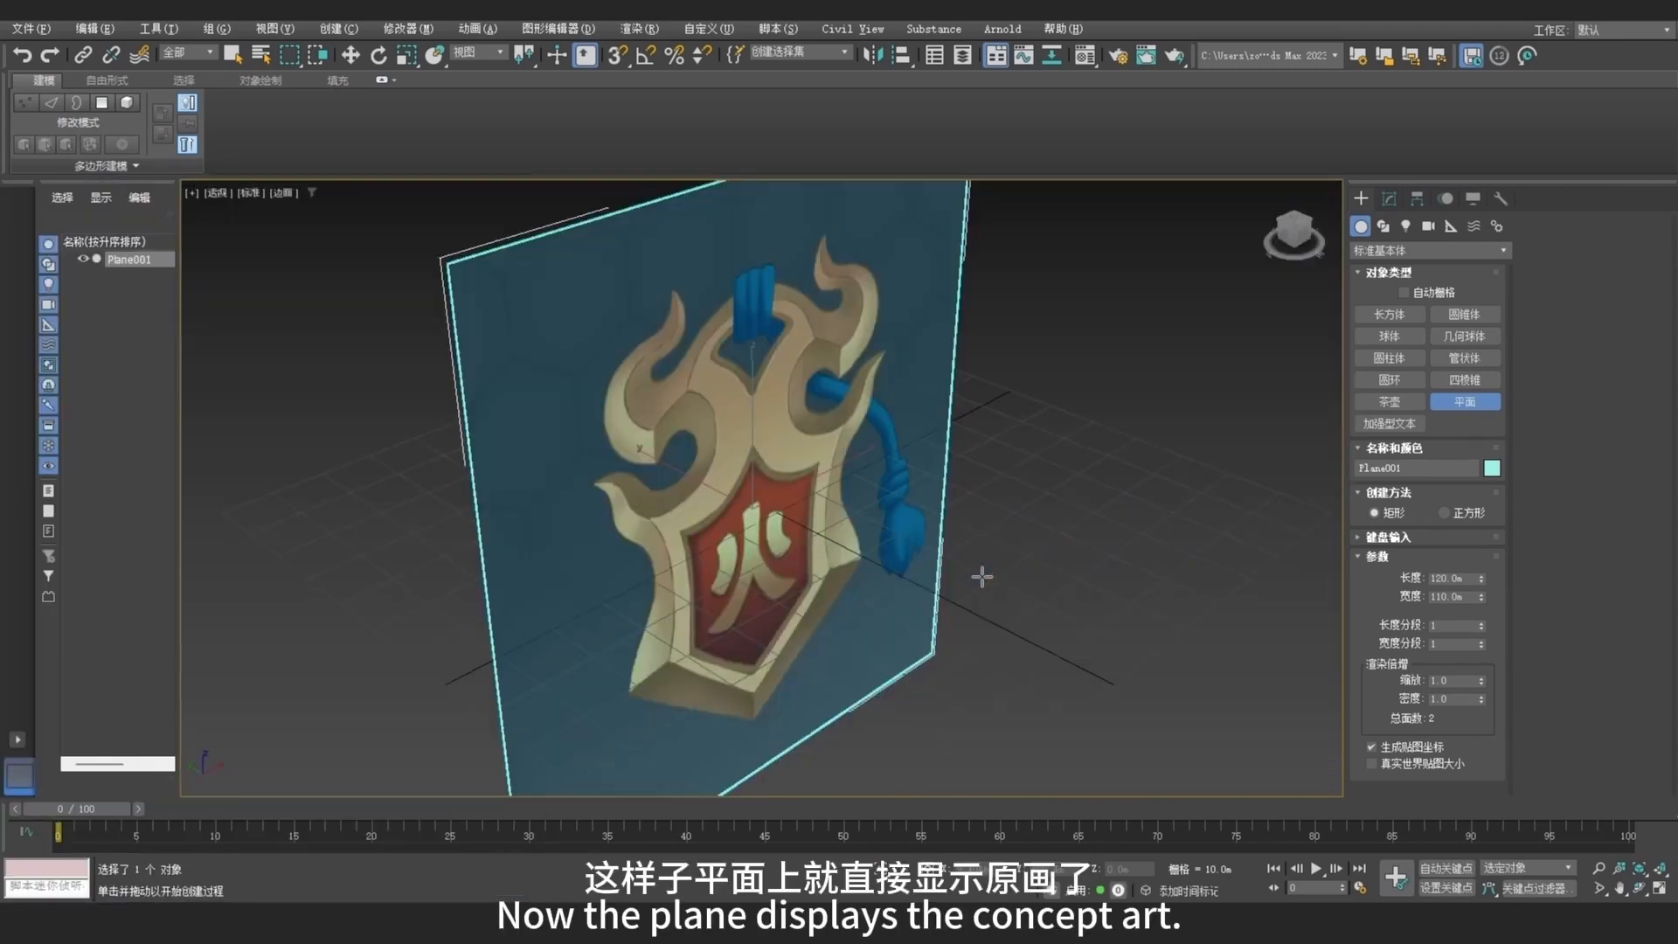
middle_click_drag(829, 583, 758, 569, "alt")
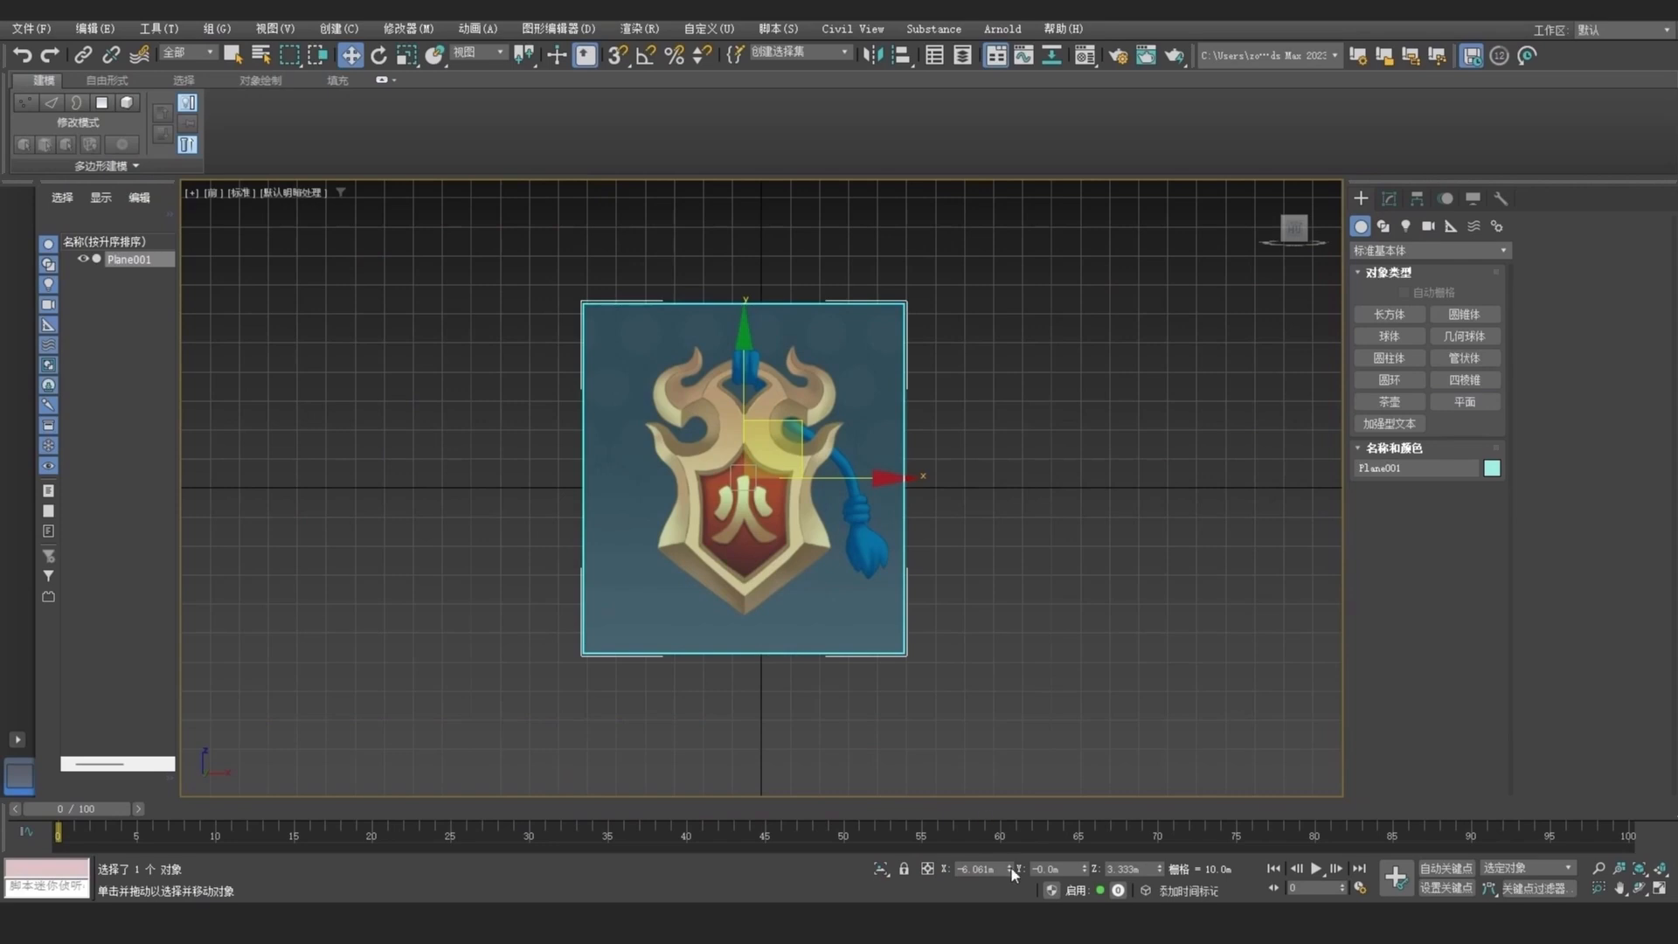
Step: Reset the plane's X position to zero and raise the plane to a height of about 43.7 m
right_click(1011, 869)
left_click_drag(775, 426, 781, 351)
scroll(781, 350, "up", 8)
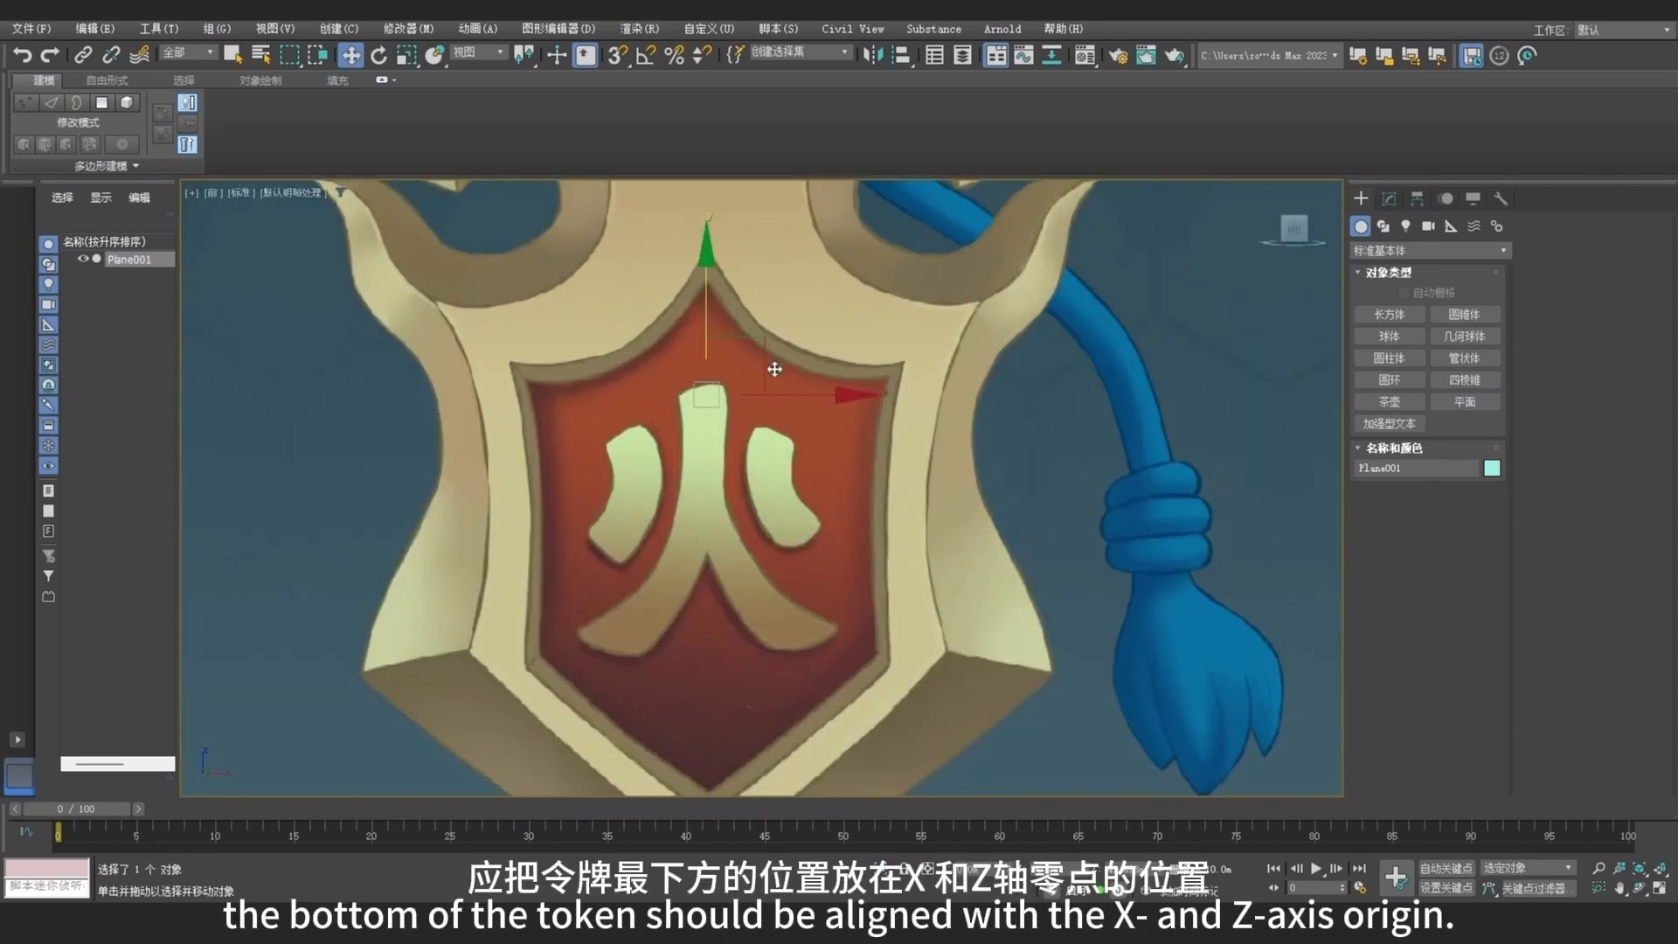
scroll(768, 405, "down", 5)
Step: Move the plane back about 27 m along Y and raise it to about Z 47 m, placing the token's bottom tip at the origin
middle_click_drag(856, 469, 743, 511, "alt")
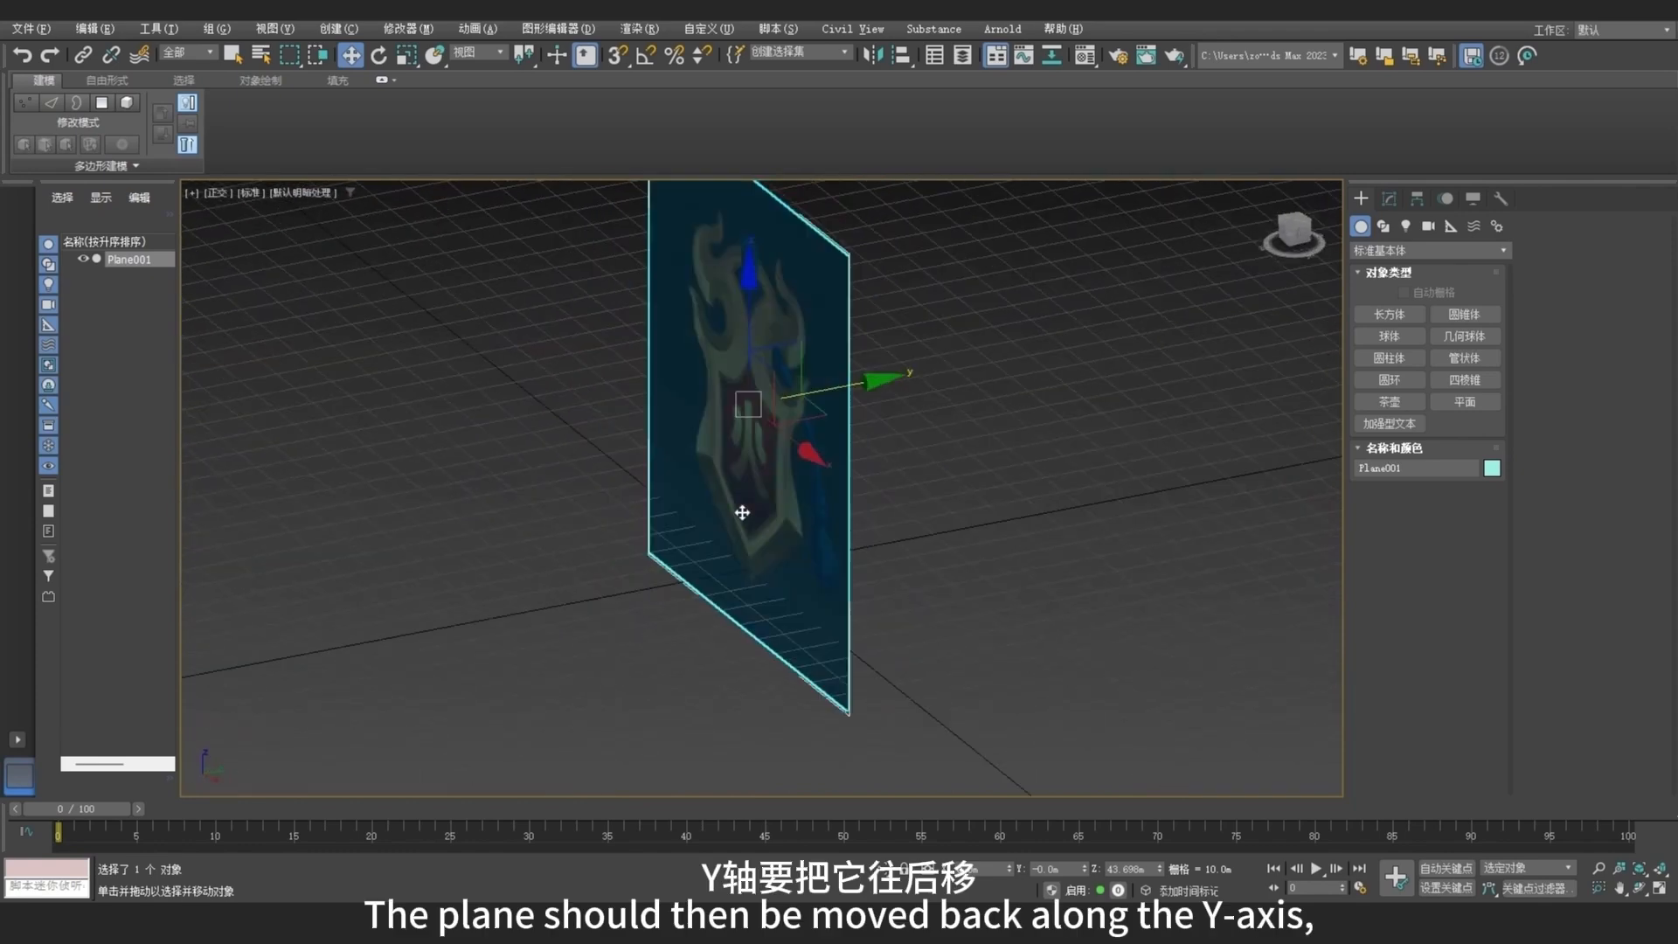
left_click_drag(873, 382, 969, 365)
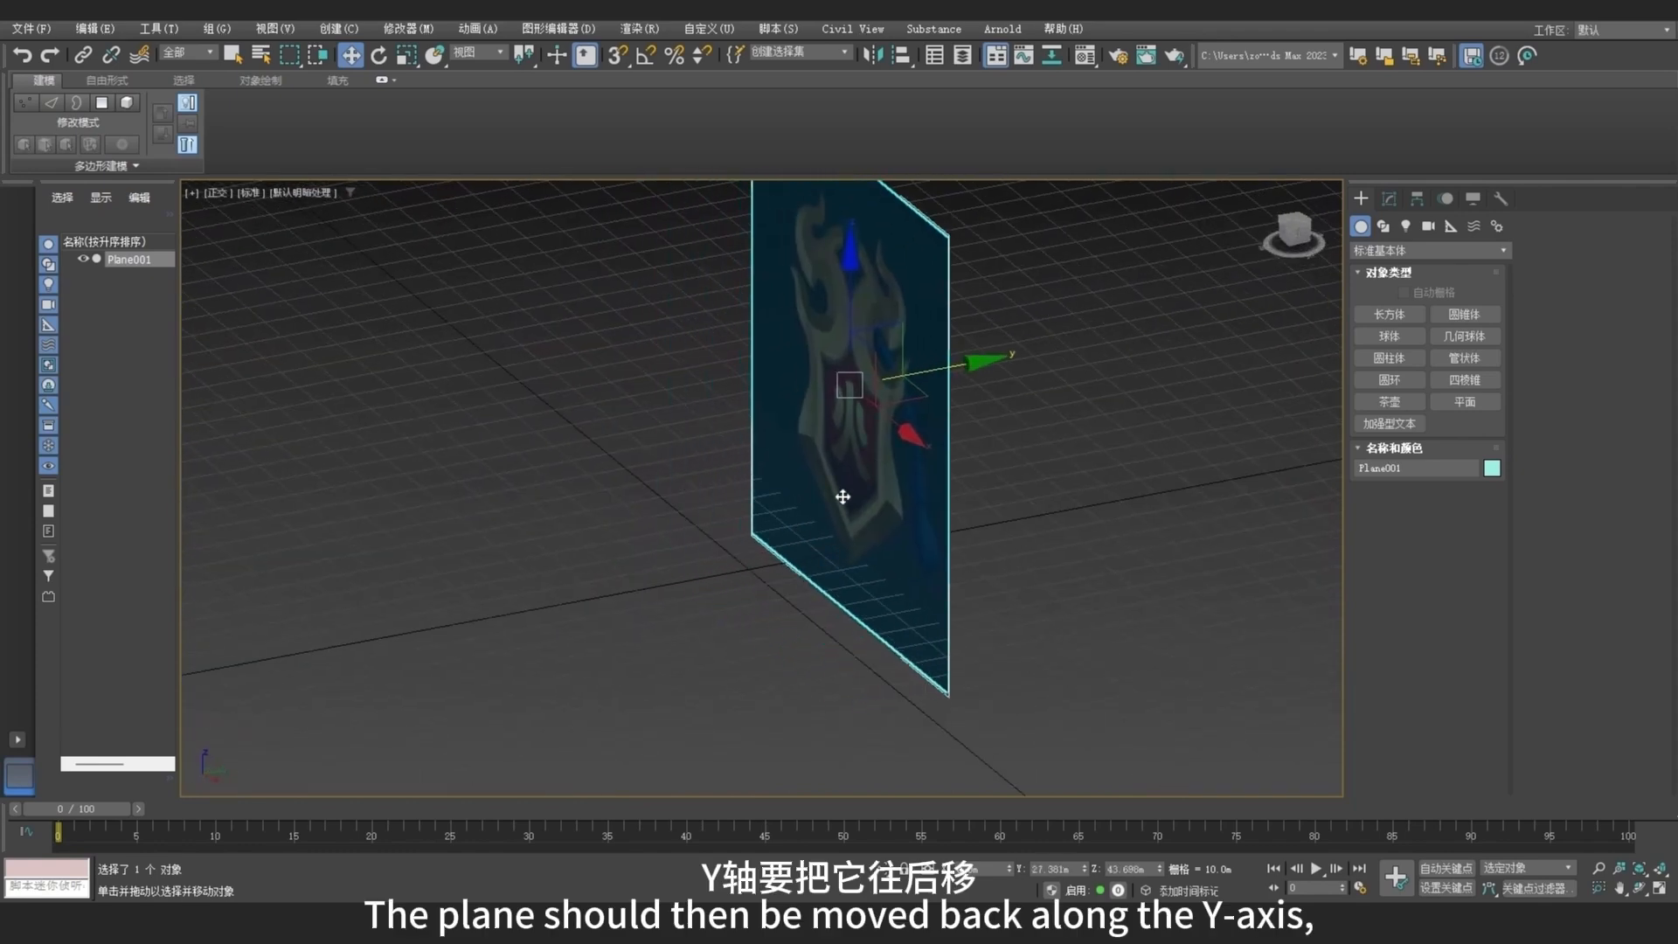
key("f")
scroll(768, 312, "up", 5)
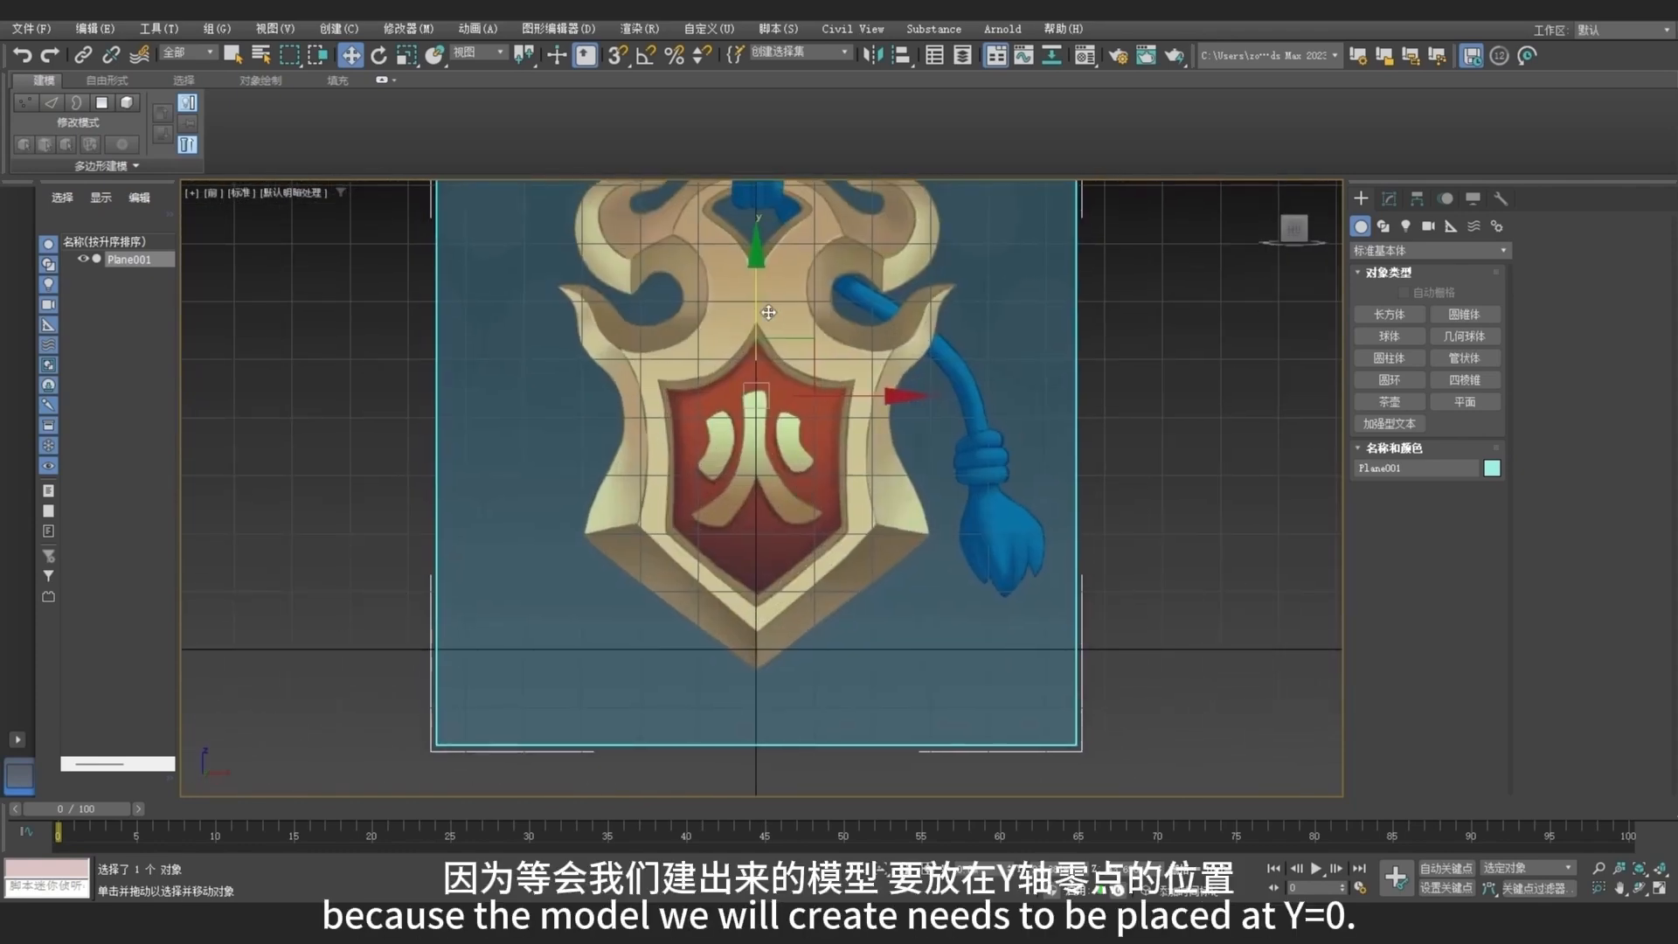
left_click_drag(756, 310, 756, 292)
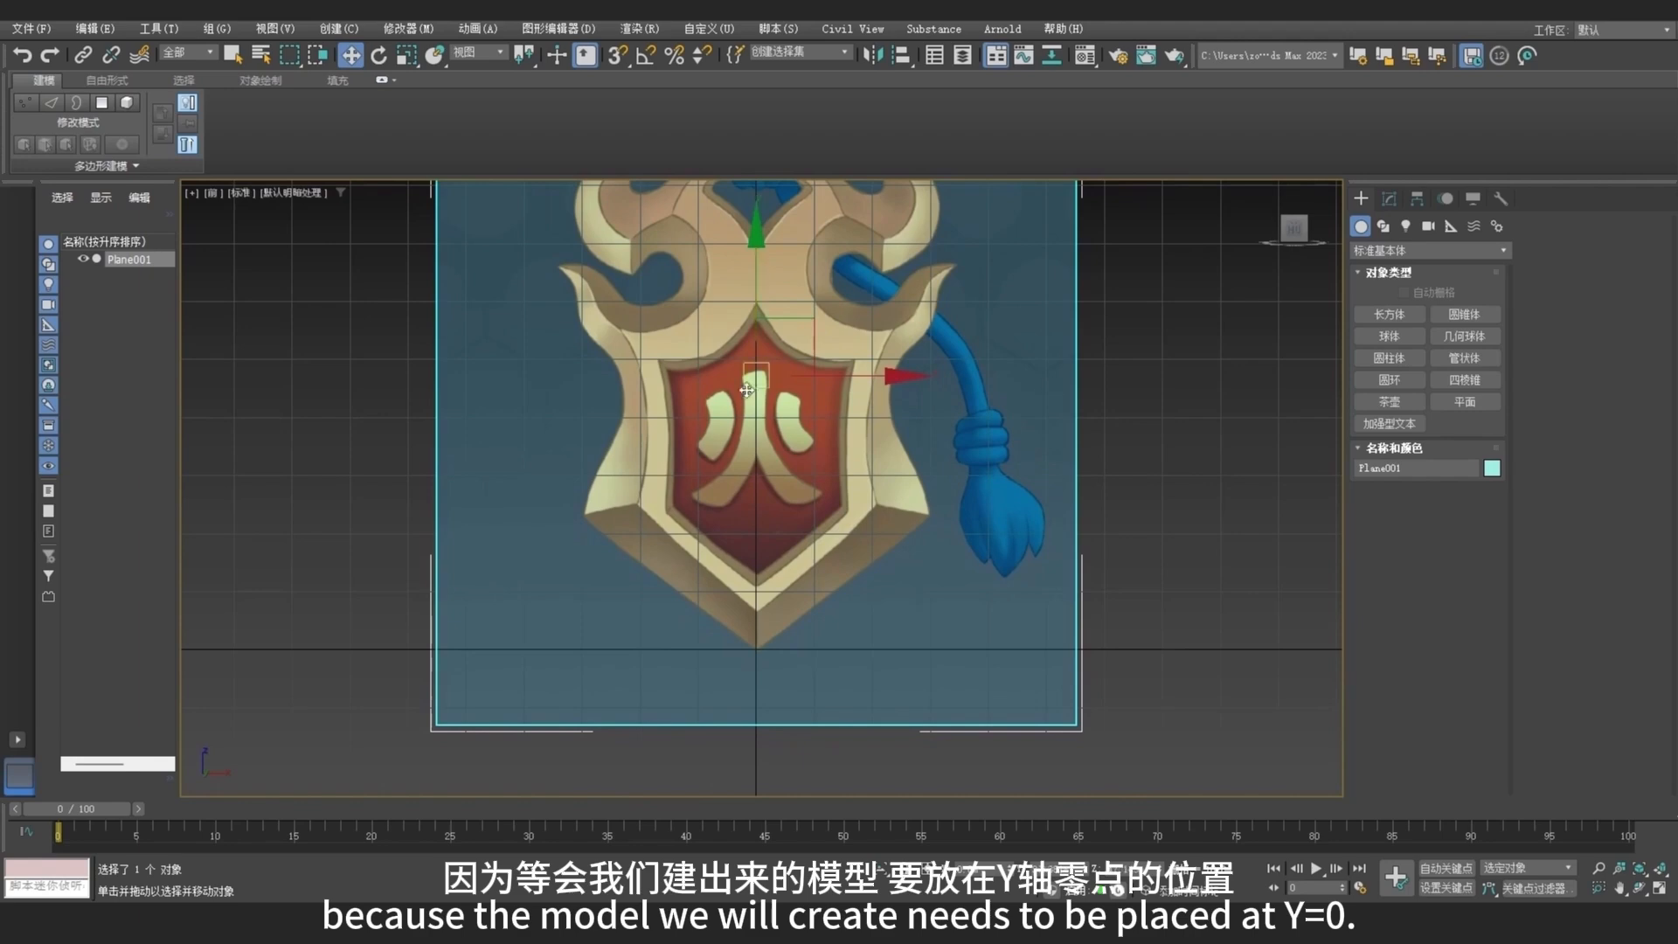
scroll(746, 390, "down", 4)
scroll(812, 407, "up", 2)
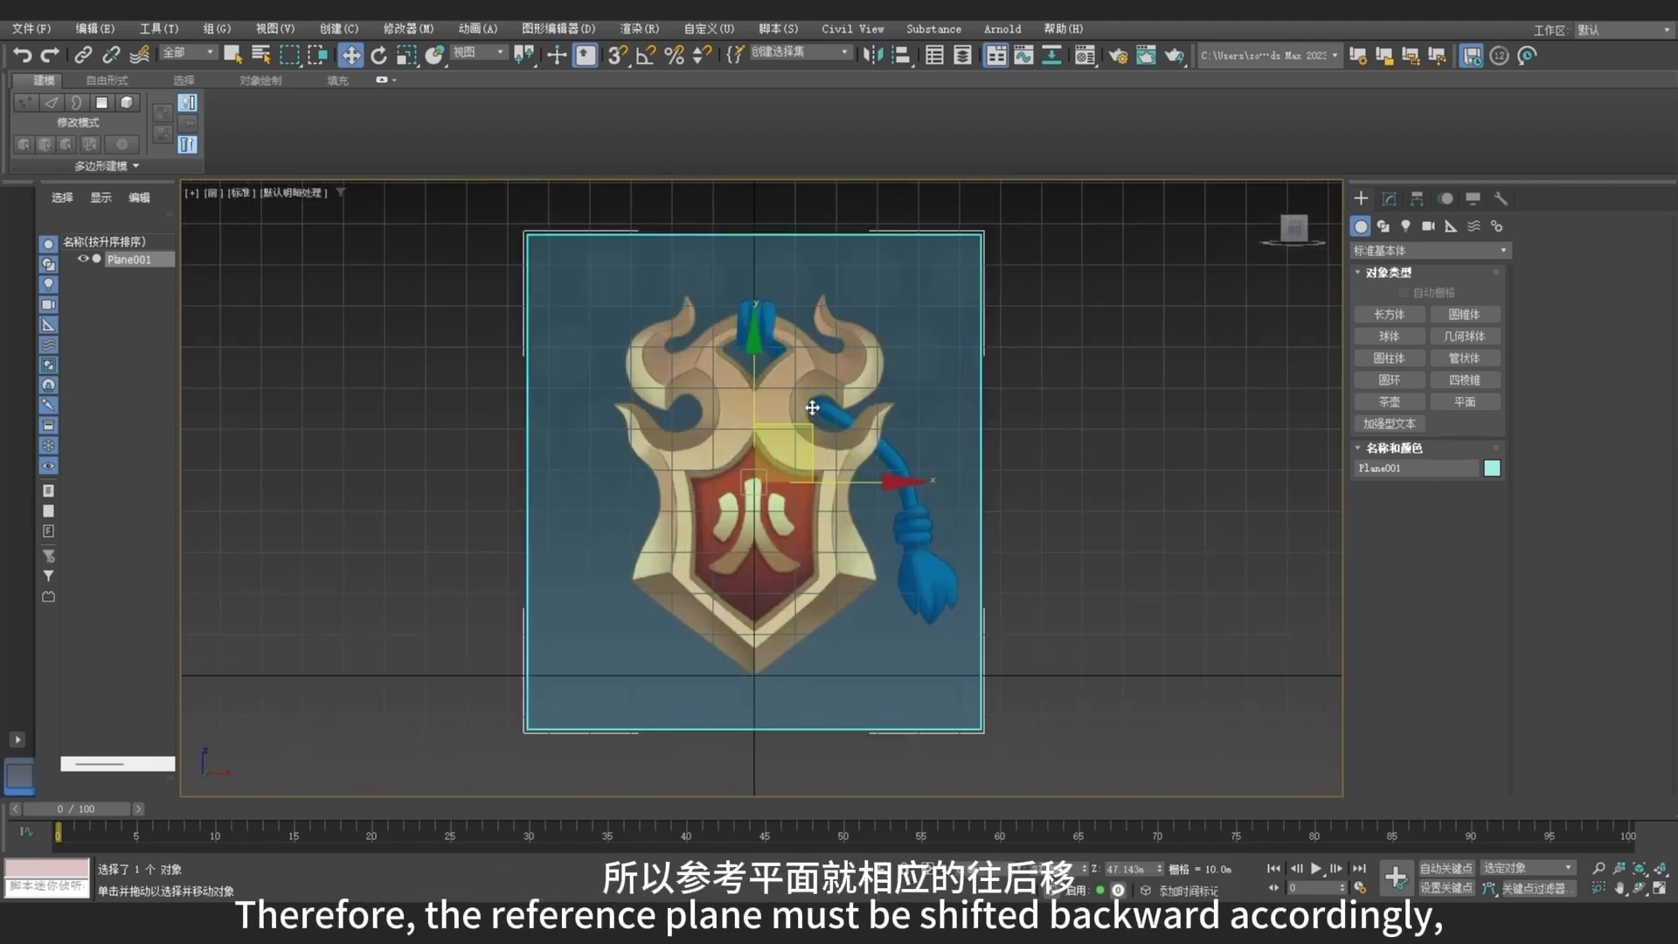
scroll(881, 420, "up", 4)
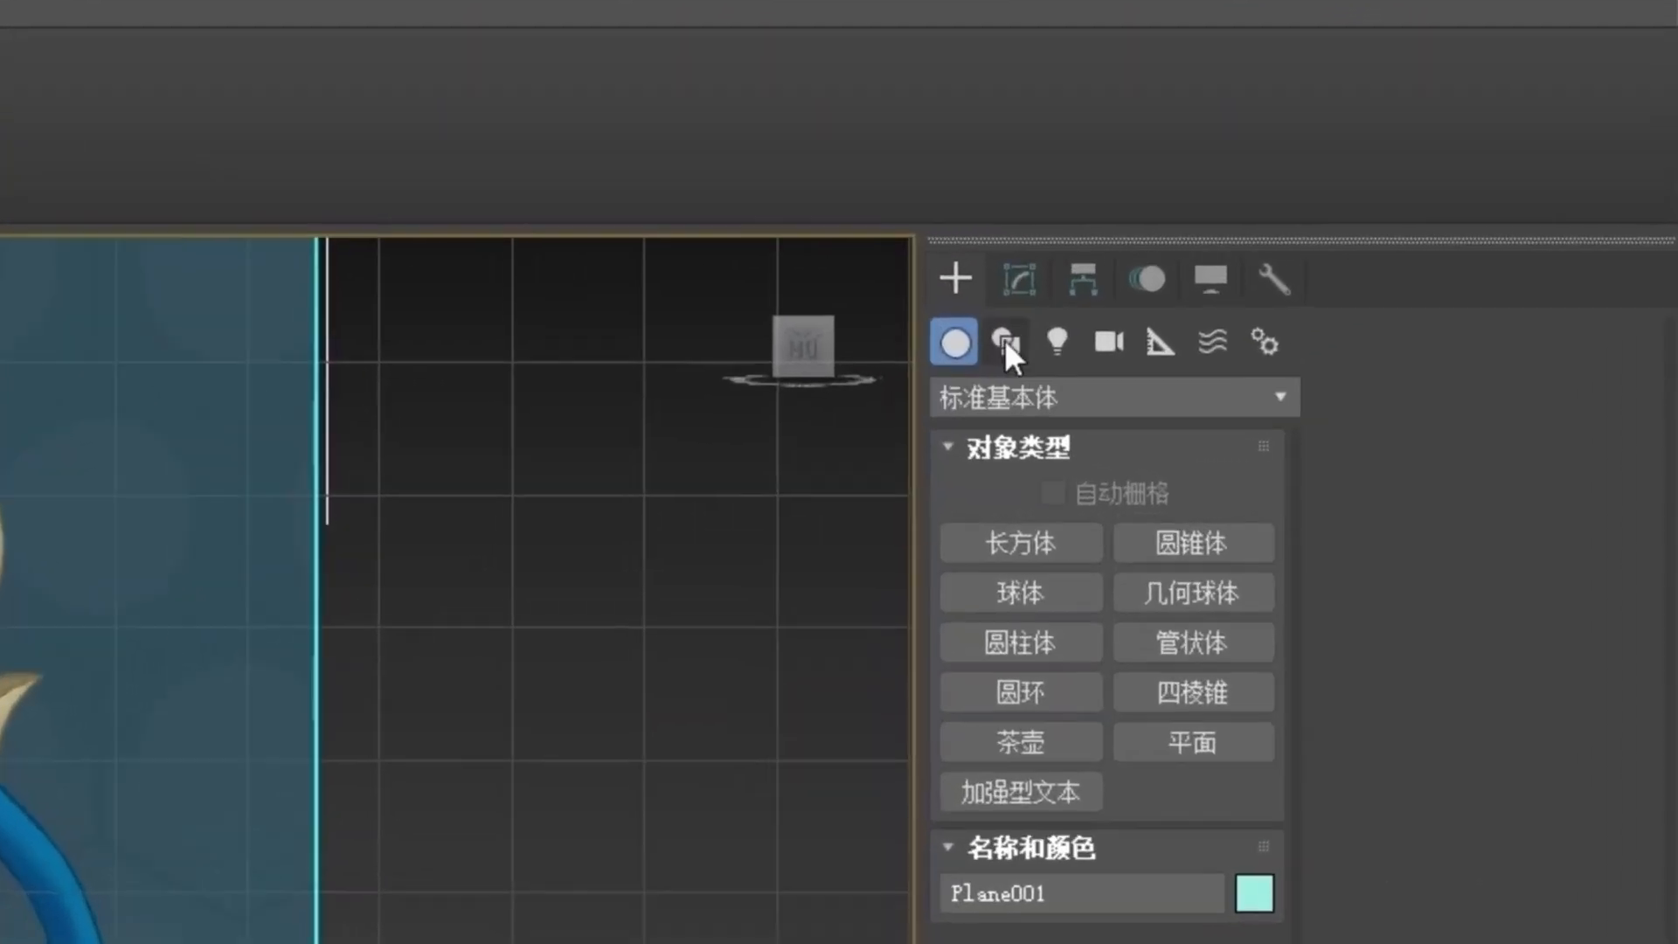
Step: Start a corner-vertex Line spline at the shield's top centre and trace the upper arch down toward the right horn's inner hollow
left_click(1383, 226)
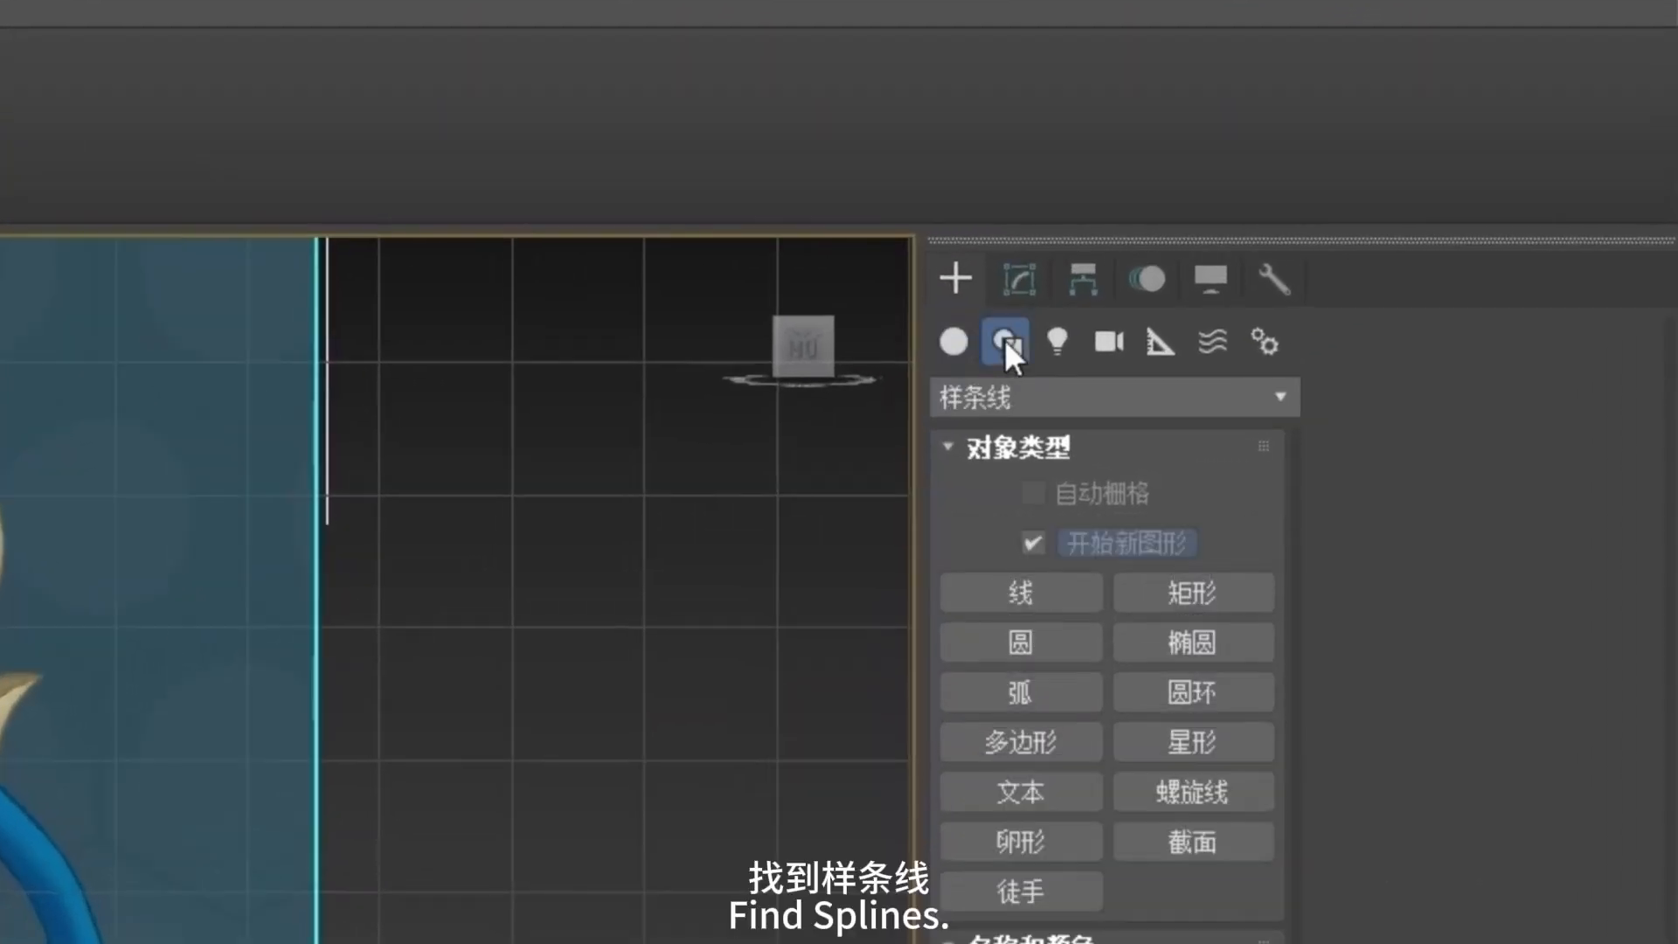
left_click(1050, 582)
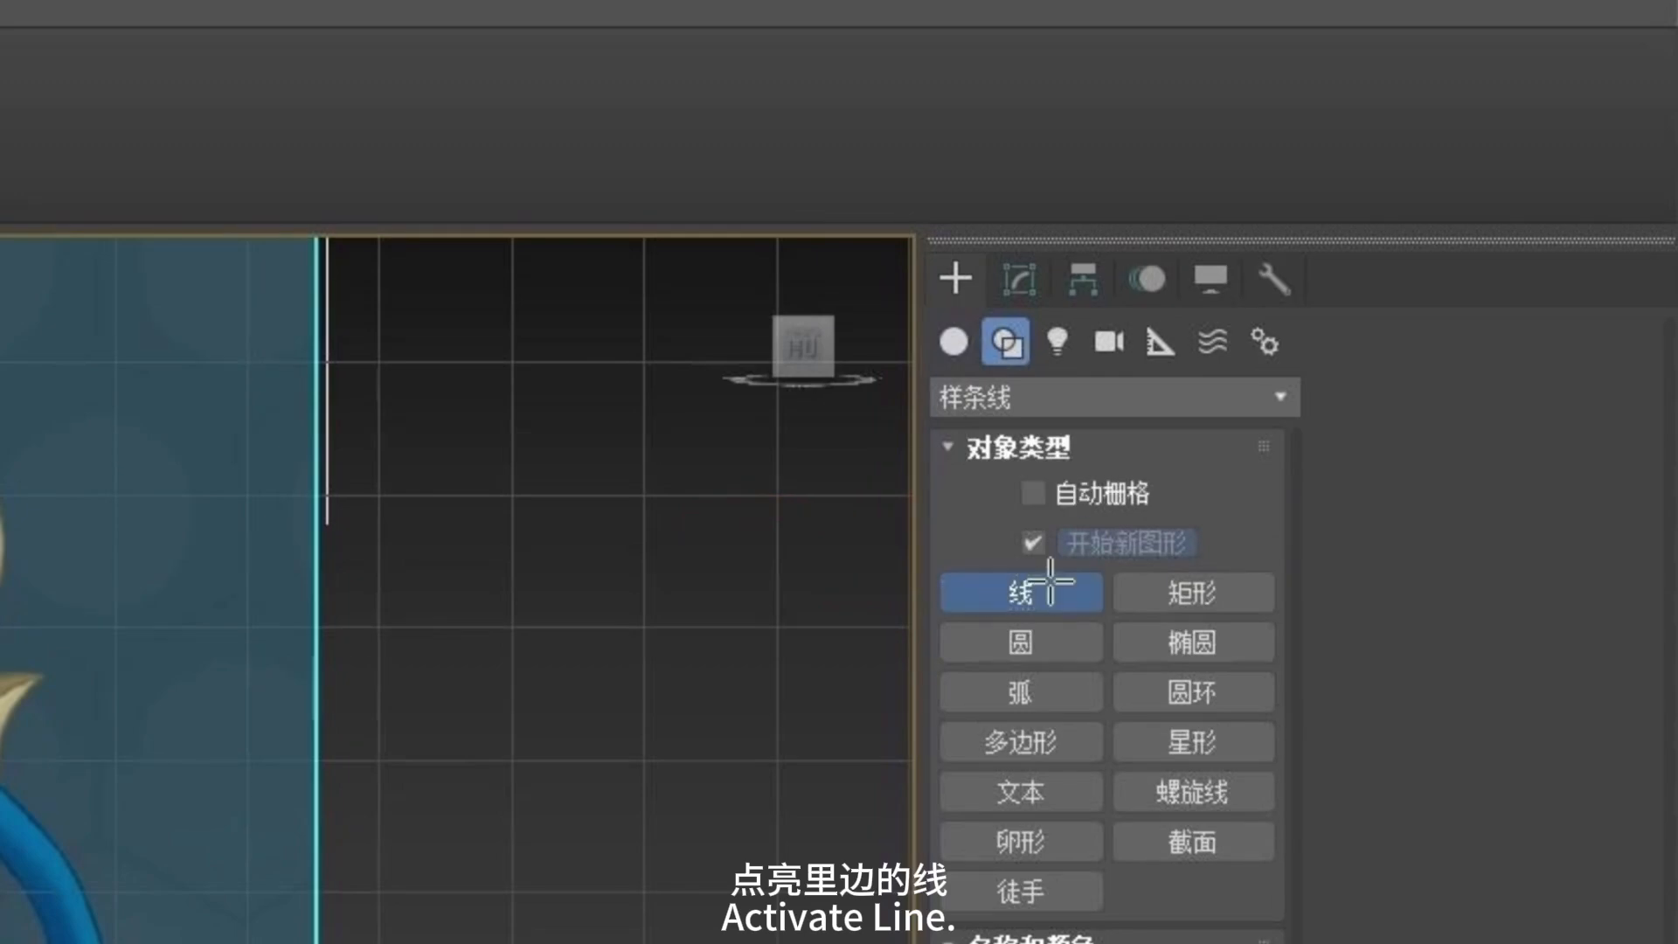
middle_click_drag(905, 298, 905, 389)
scroll(771, 330, "up", 5)
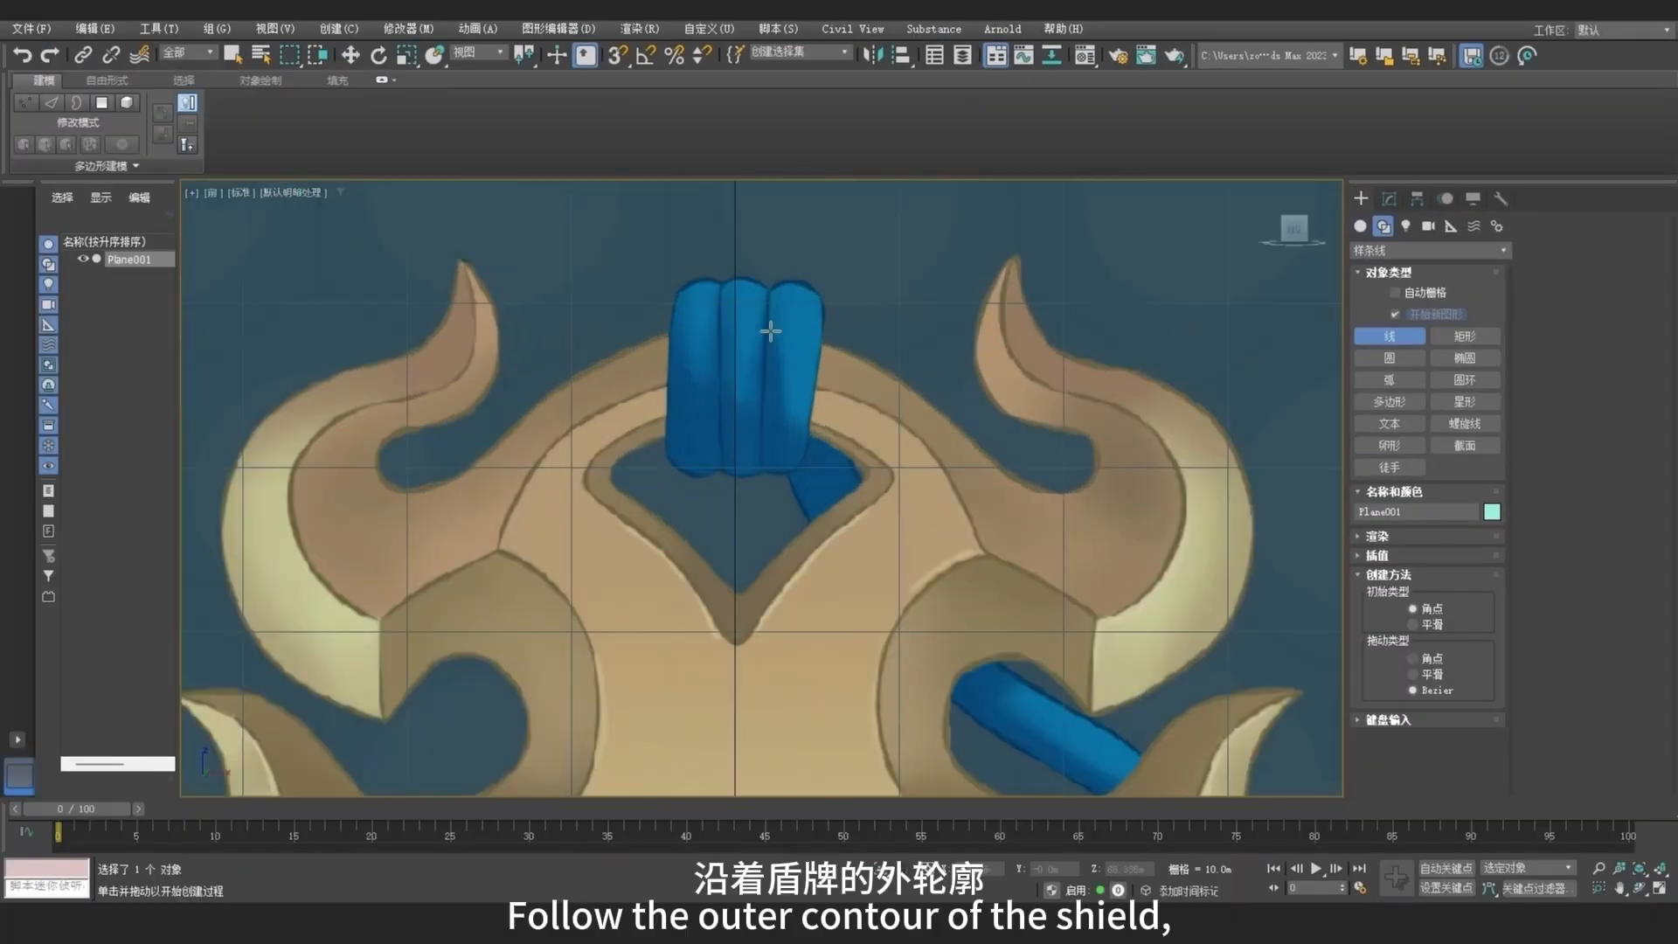
left_click(734, 323)
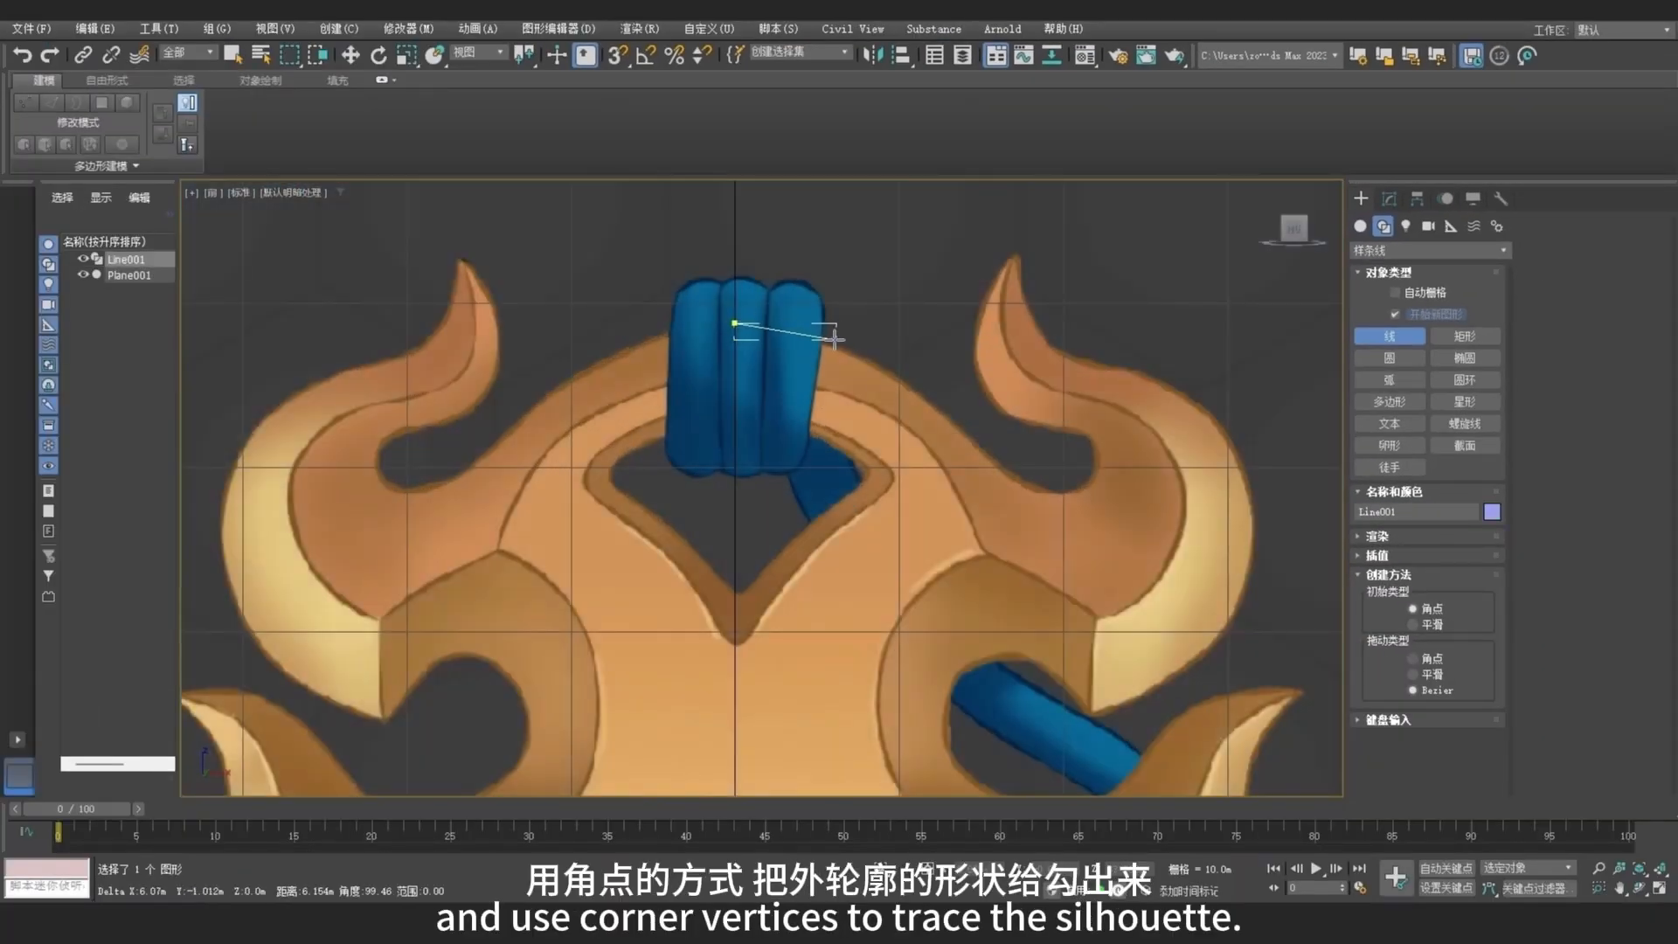
left_click(831, 339)
left_click(929, 396)
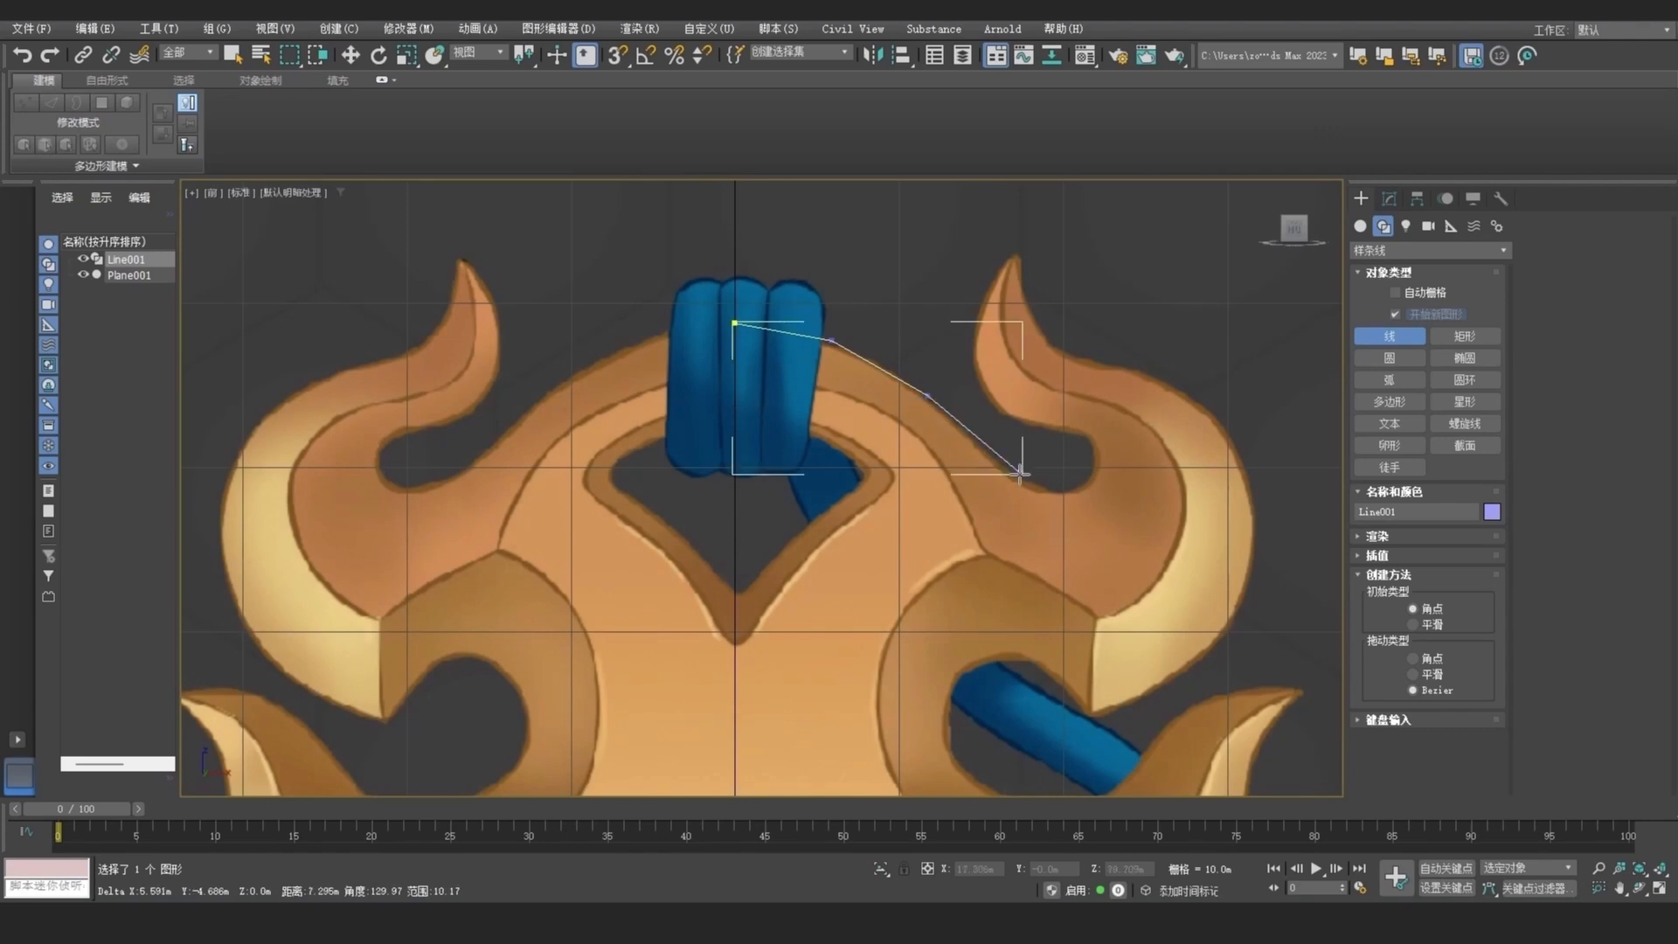
left_click(1009, 472)
Step: Continue the spline around the rounded hollow beside the right upper horn with closely spaced corner vertices
scroll(1066, 488, "up", 4)
left_click(1025, 506)
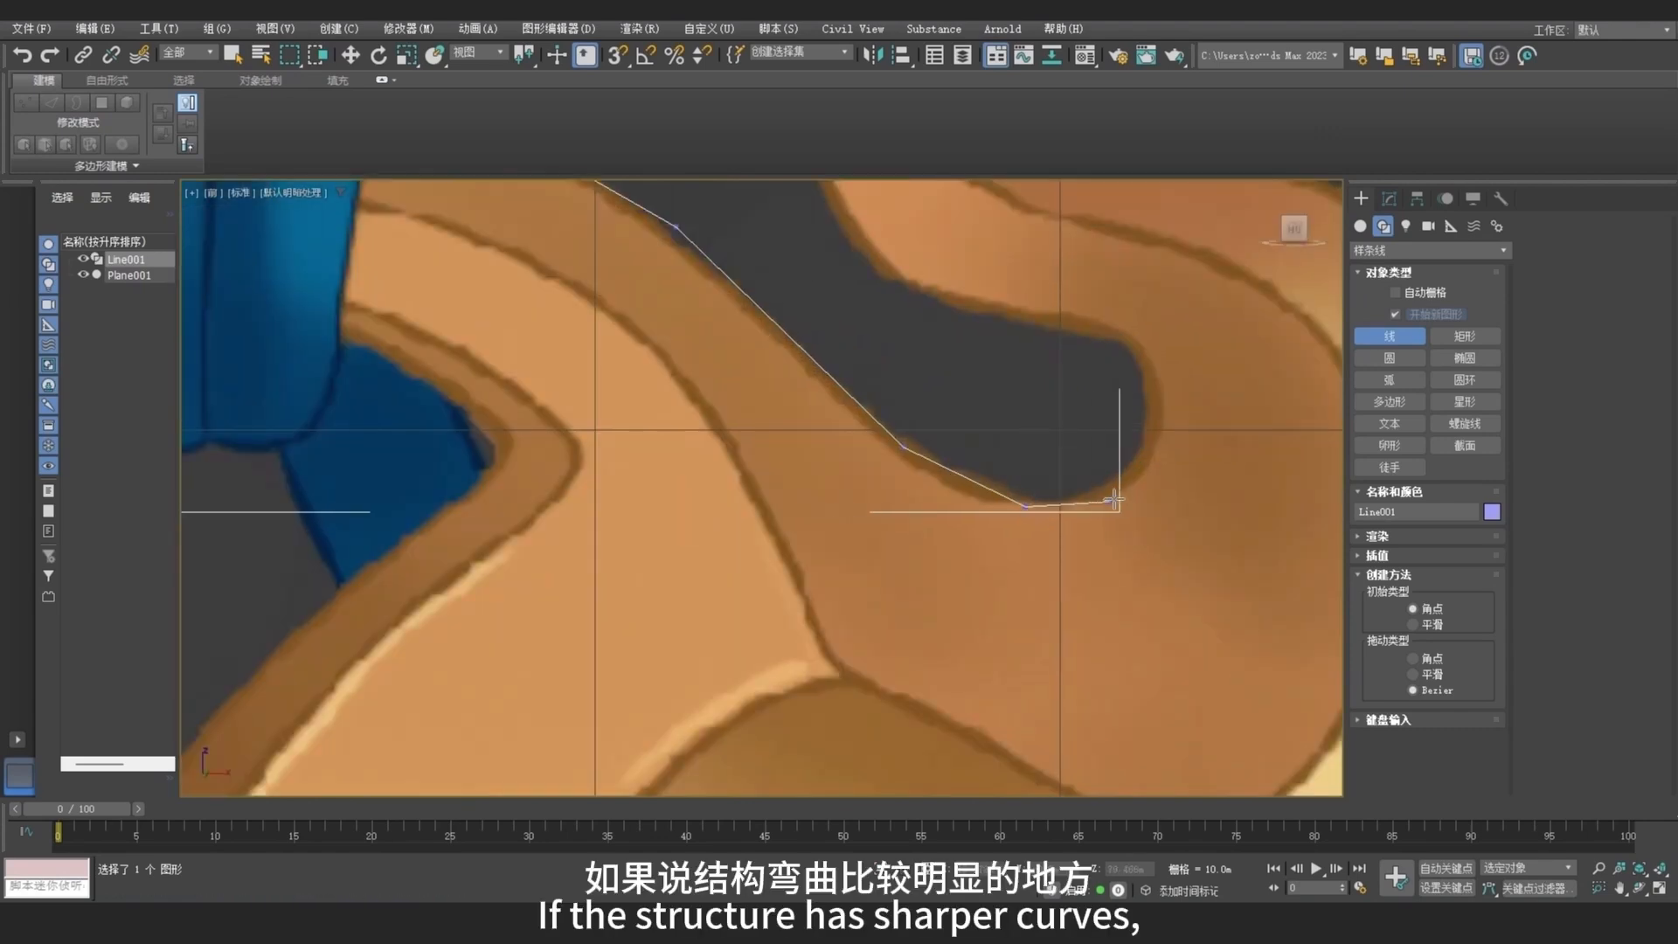
left_click(1129, 479)
left_click(1161, 399)
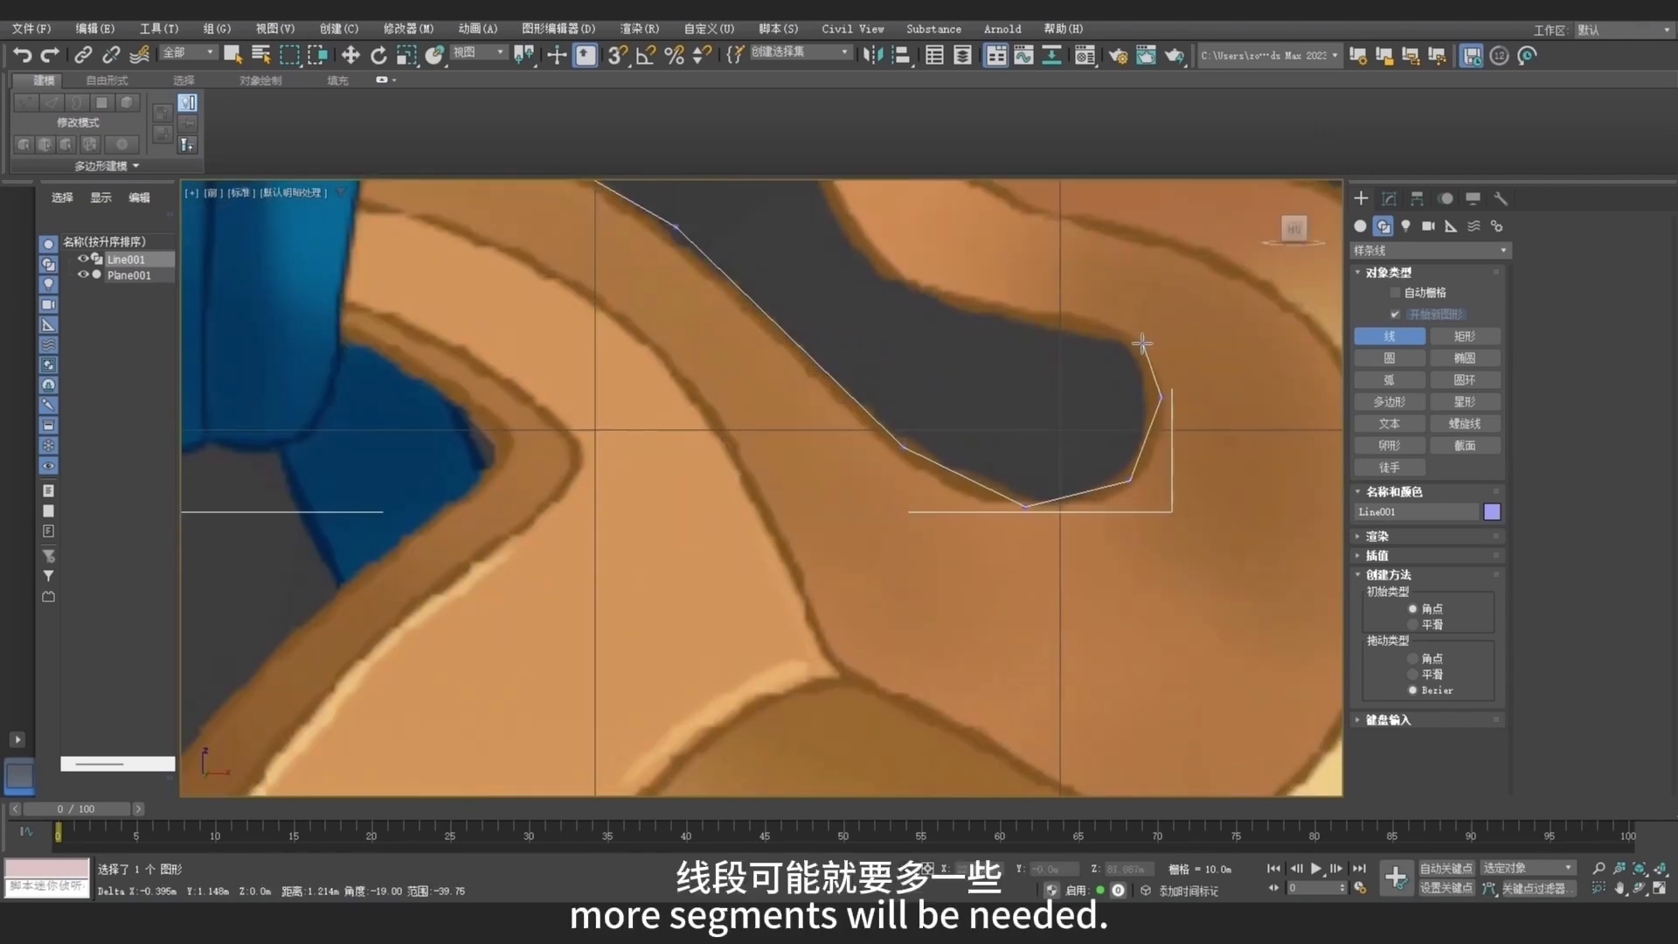
left_click(888, 278)
Step: Trace the right upper horn's inner edge up to its tip and partway down its outer side
middle_click_drag(836, 210, 994, 583)
left_click(966, 532)
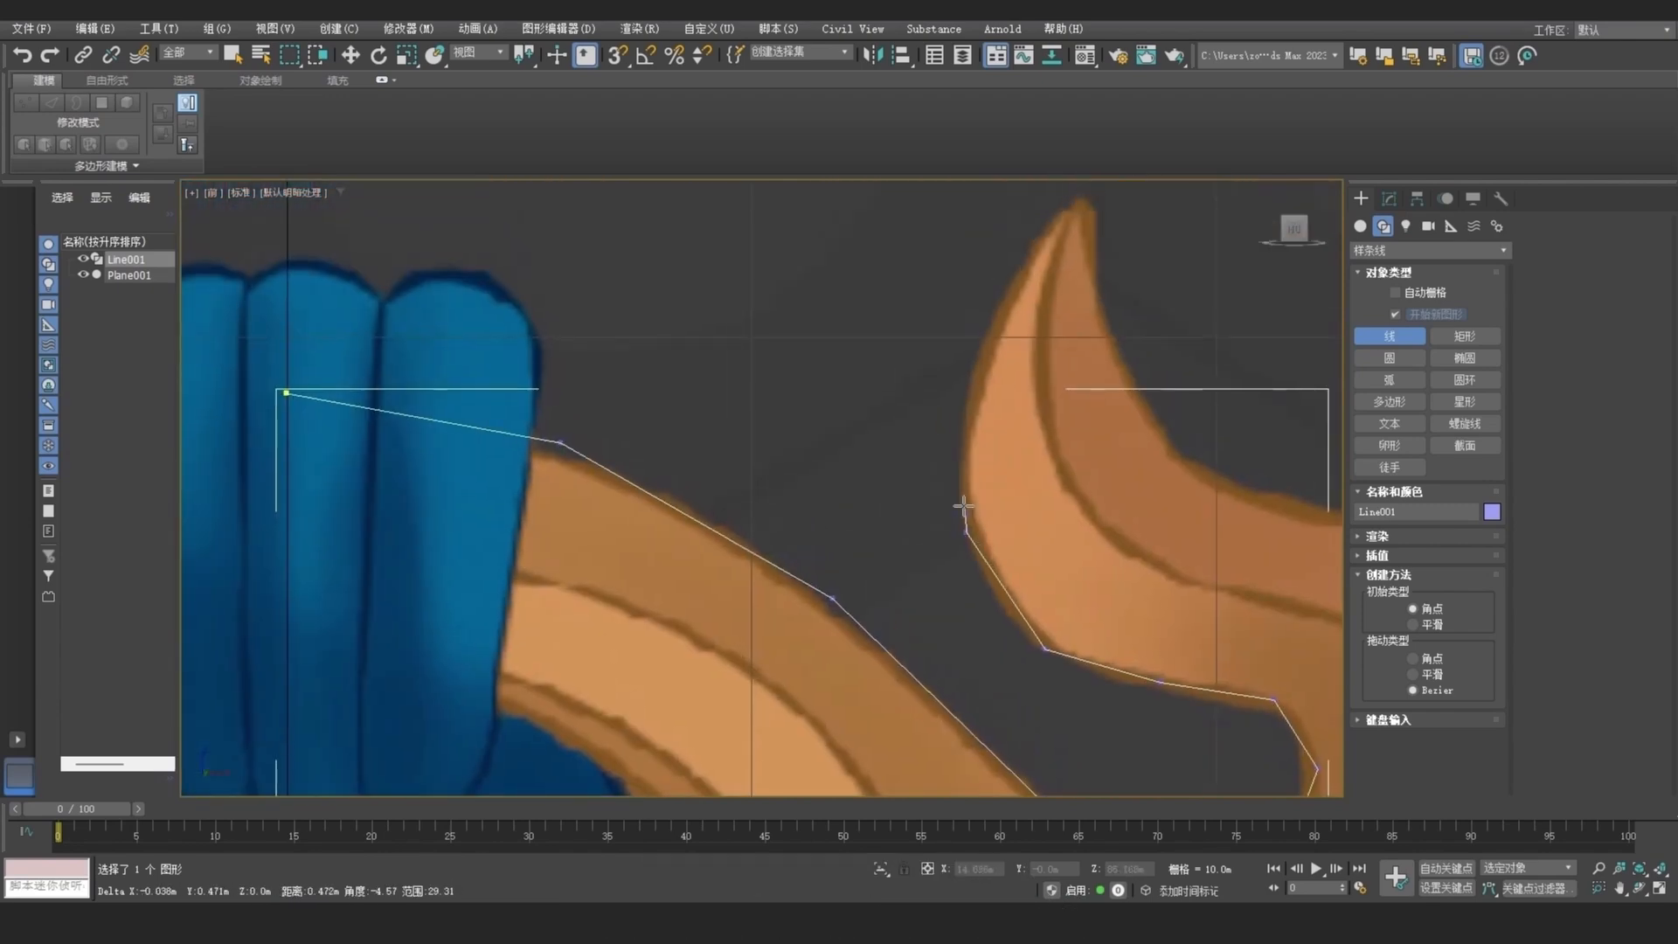
left_click(980, 357)
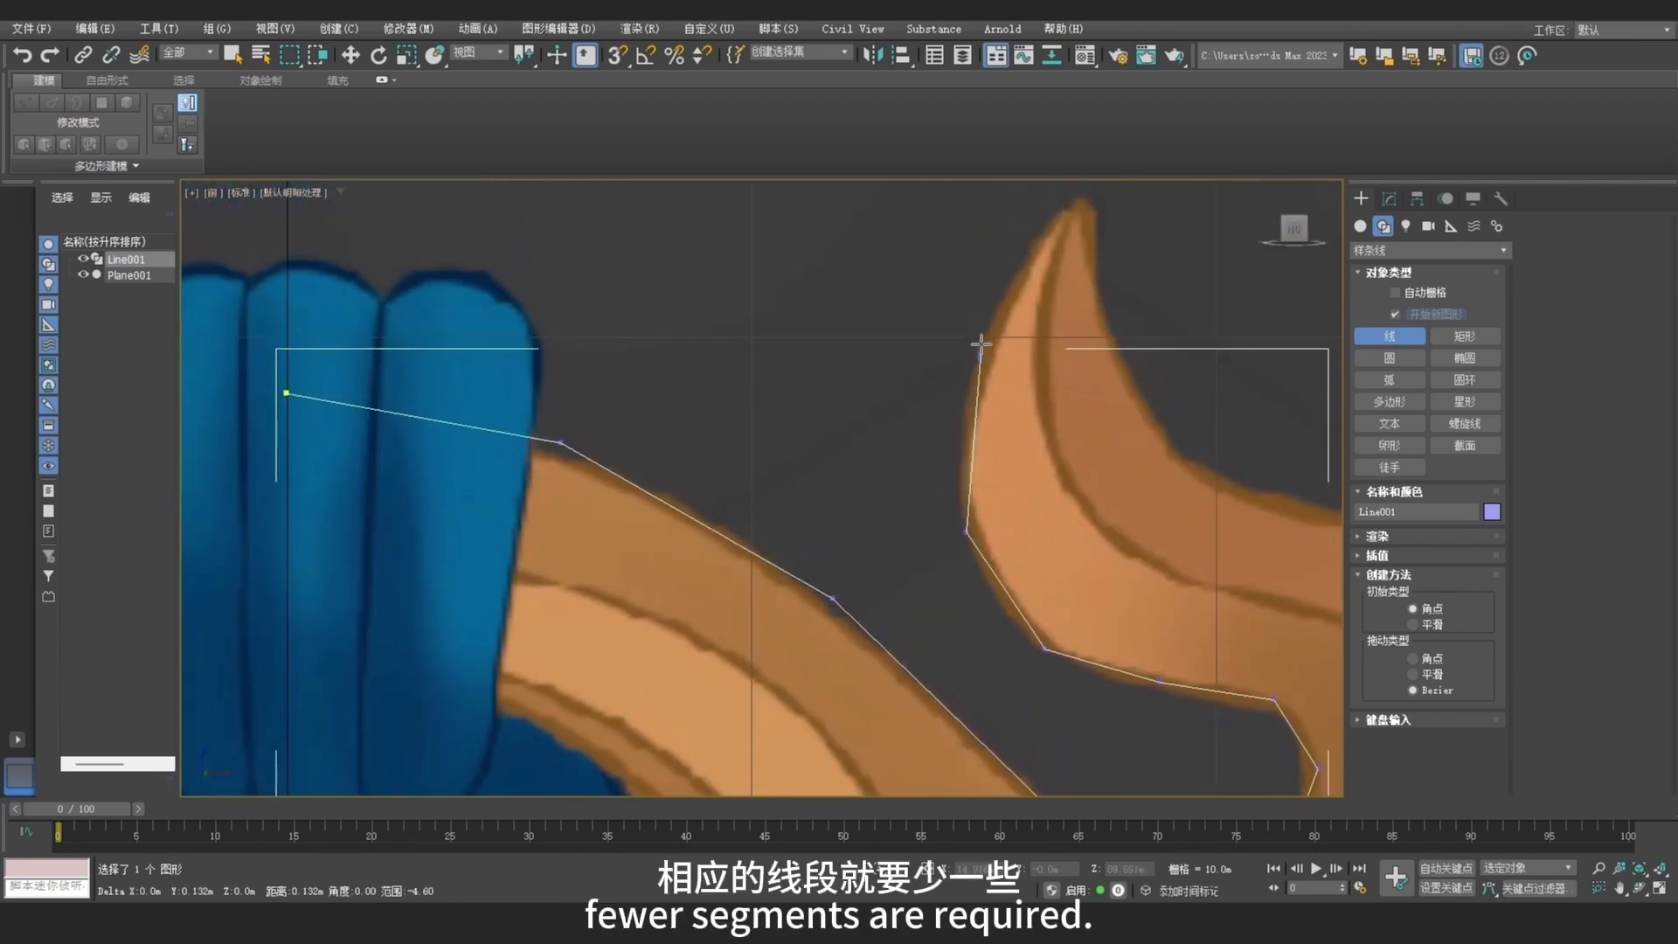
left_click(1082, 192)
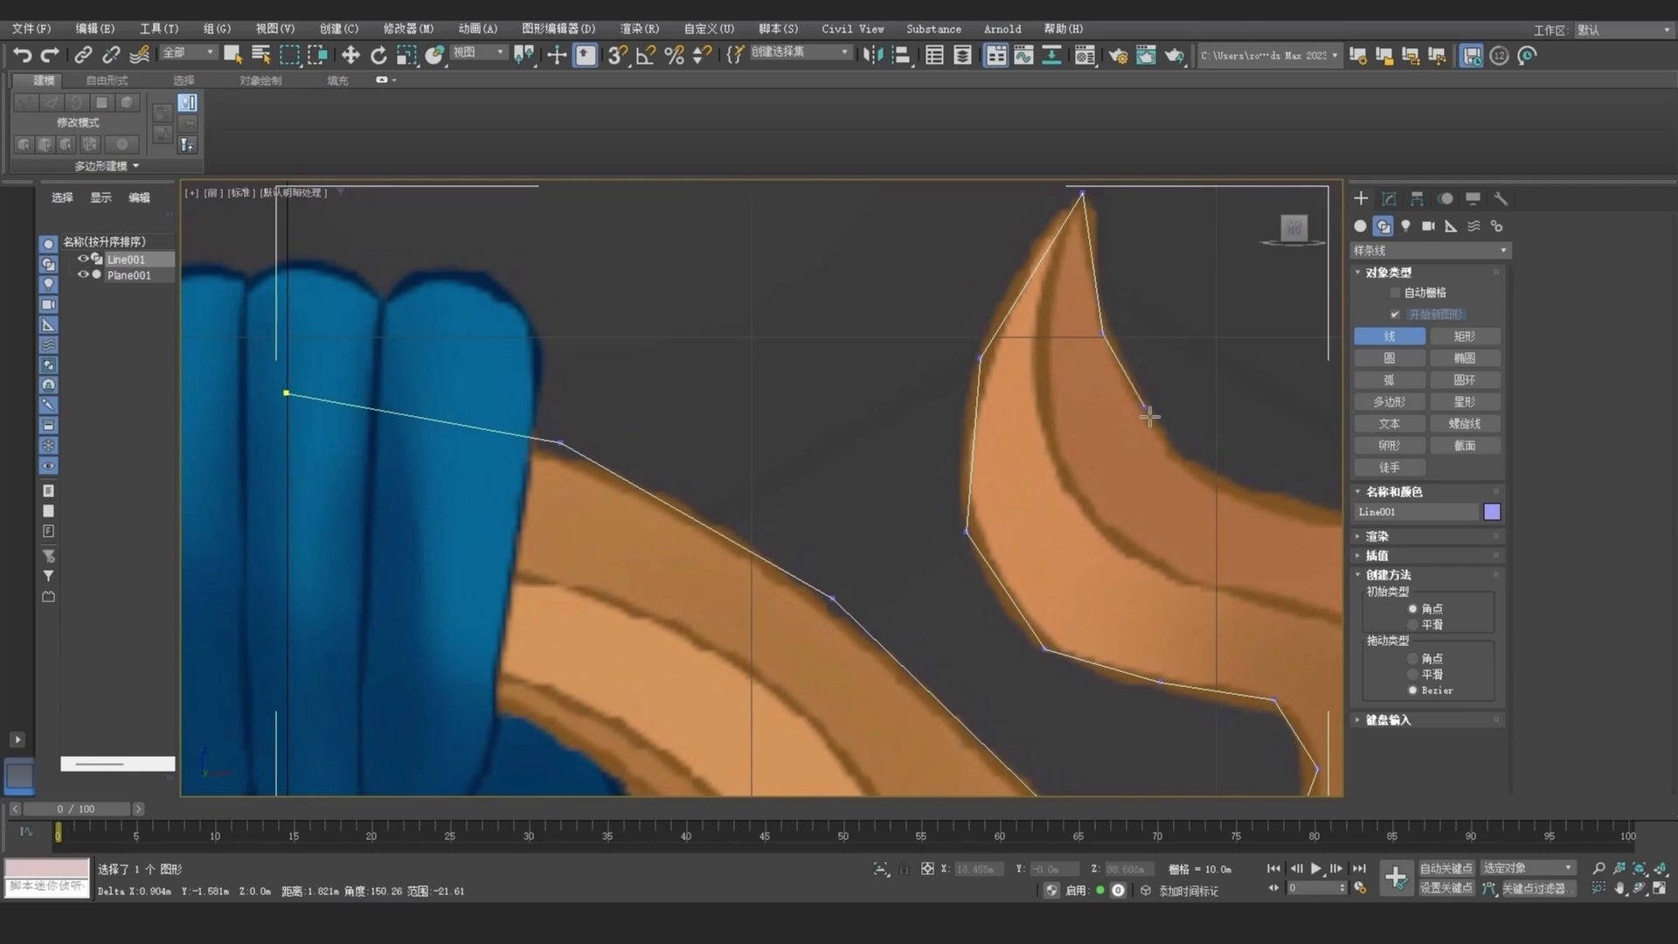
left_click(1173, 464)
Step: Continue the spline down the right upper horn's outer side and over the shoulder onto the horn's broad outer curve
middle_click_drag(1173, 464, 995, 439)
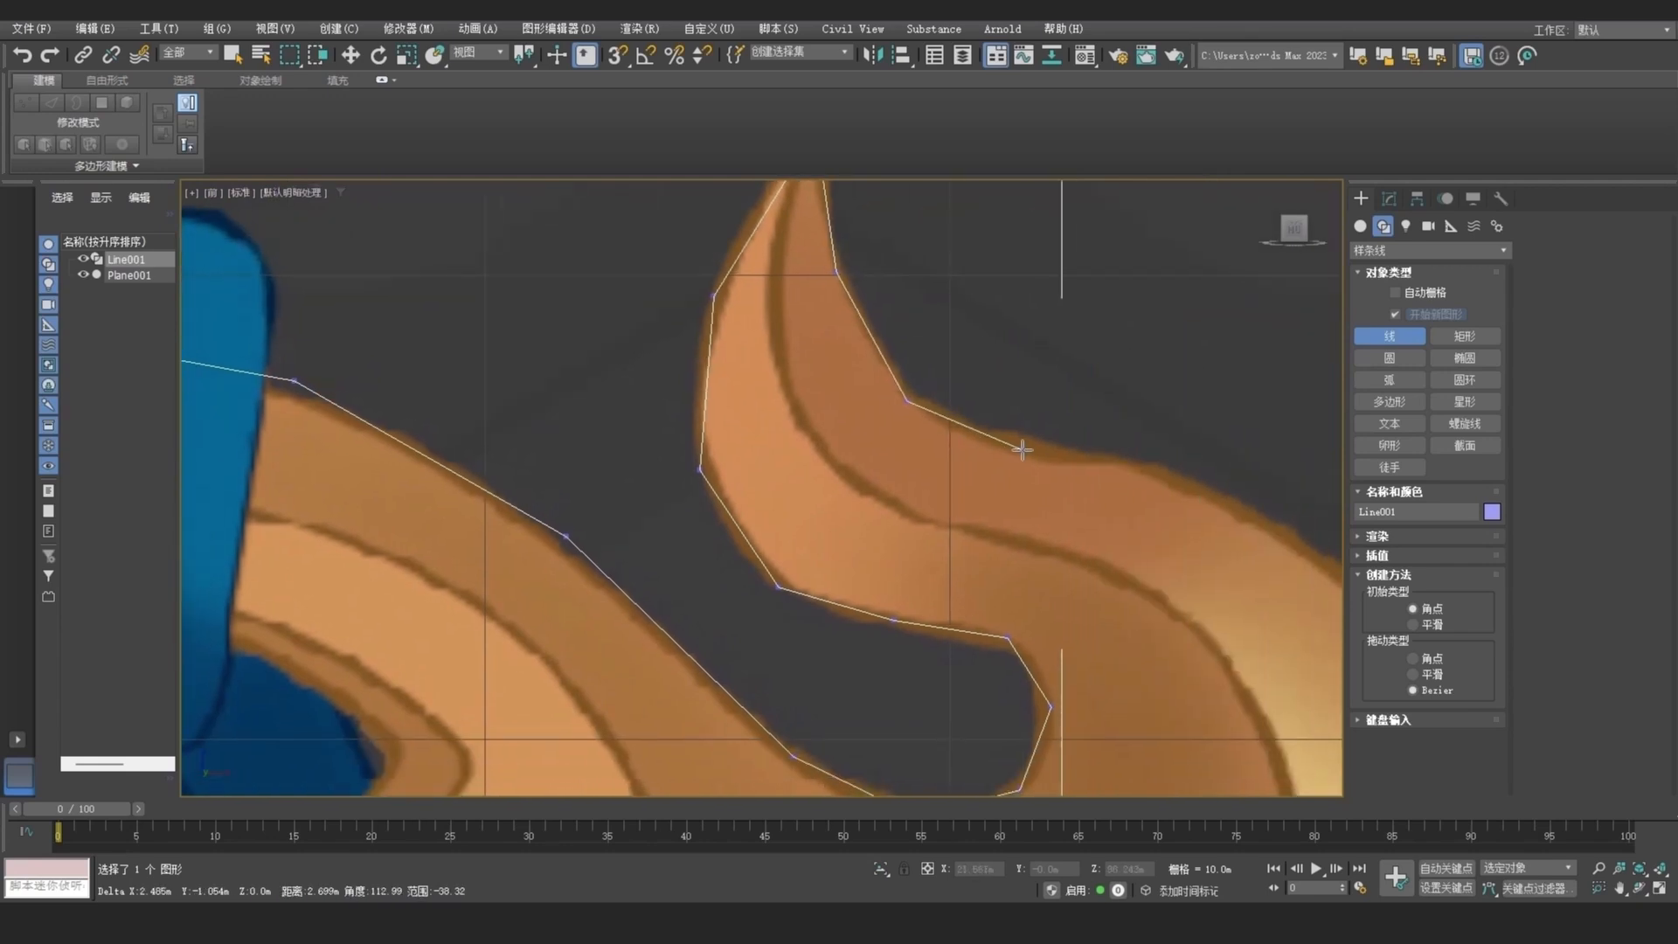
left_click(1022, 449)
left_click(1181, 472)
middle_click_drag(1182, 472, 959, 347)
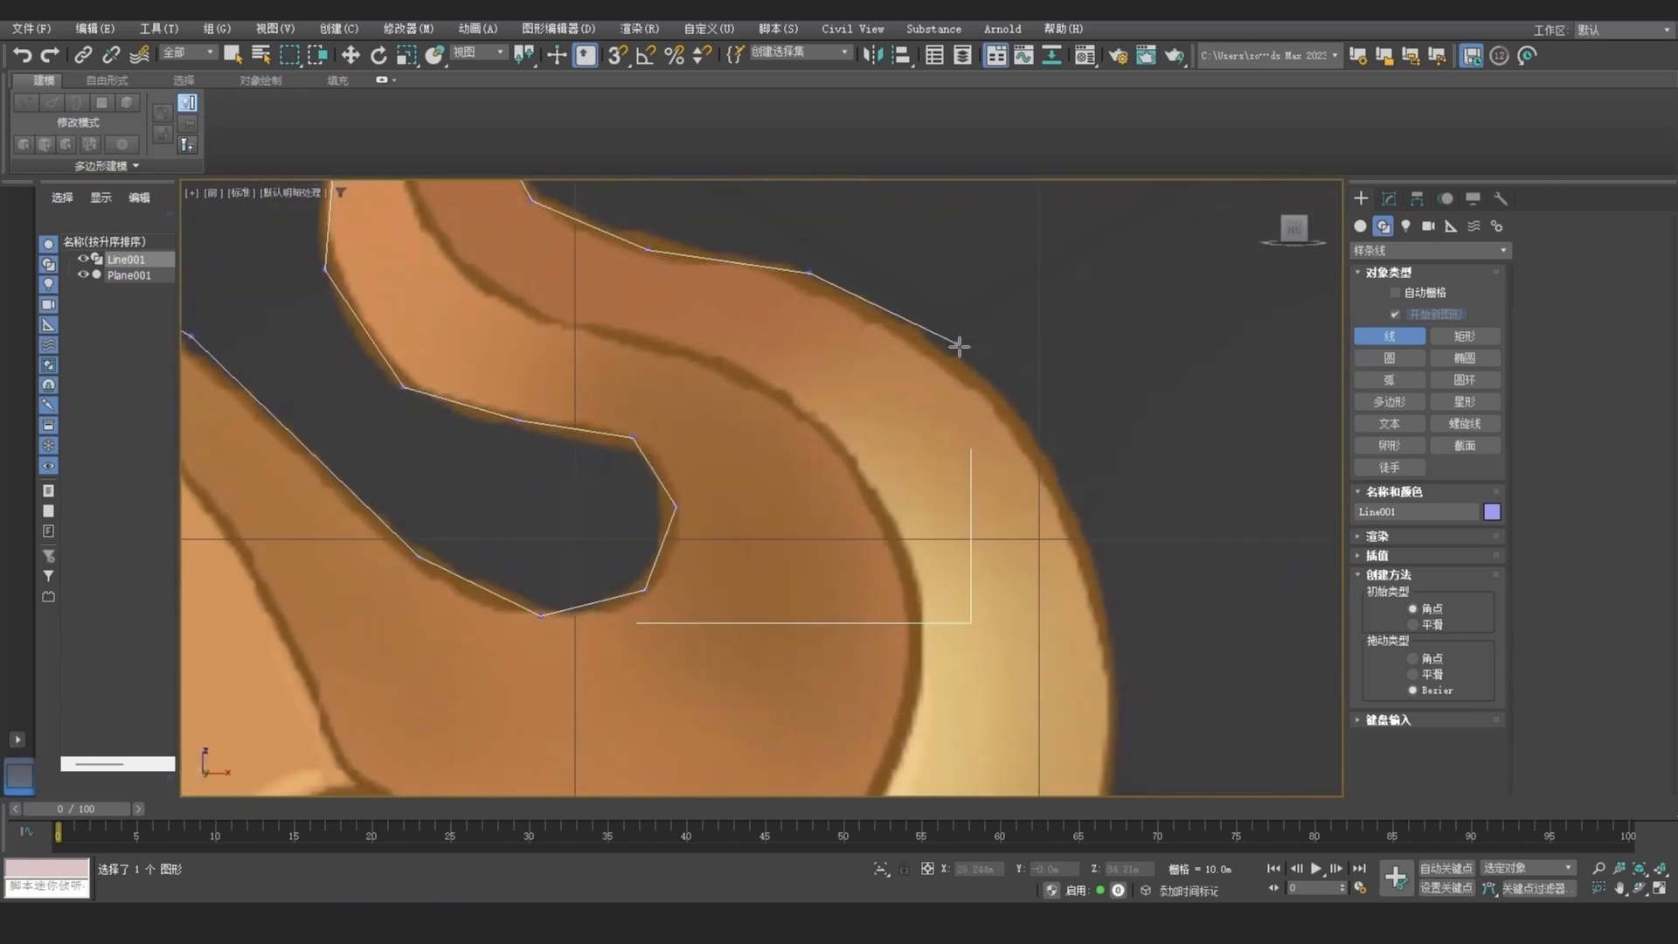
left_click(969, 362)
left_click(1094, 554)
Step: Trace the right horn's pale outer curve down and inward to its pointed lower end
scroll(1093, 554, "down", 5)
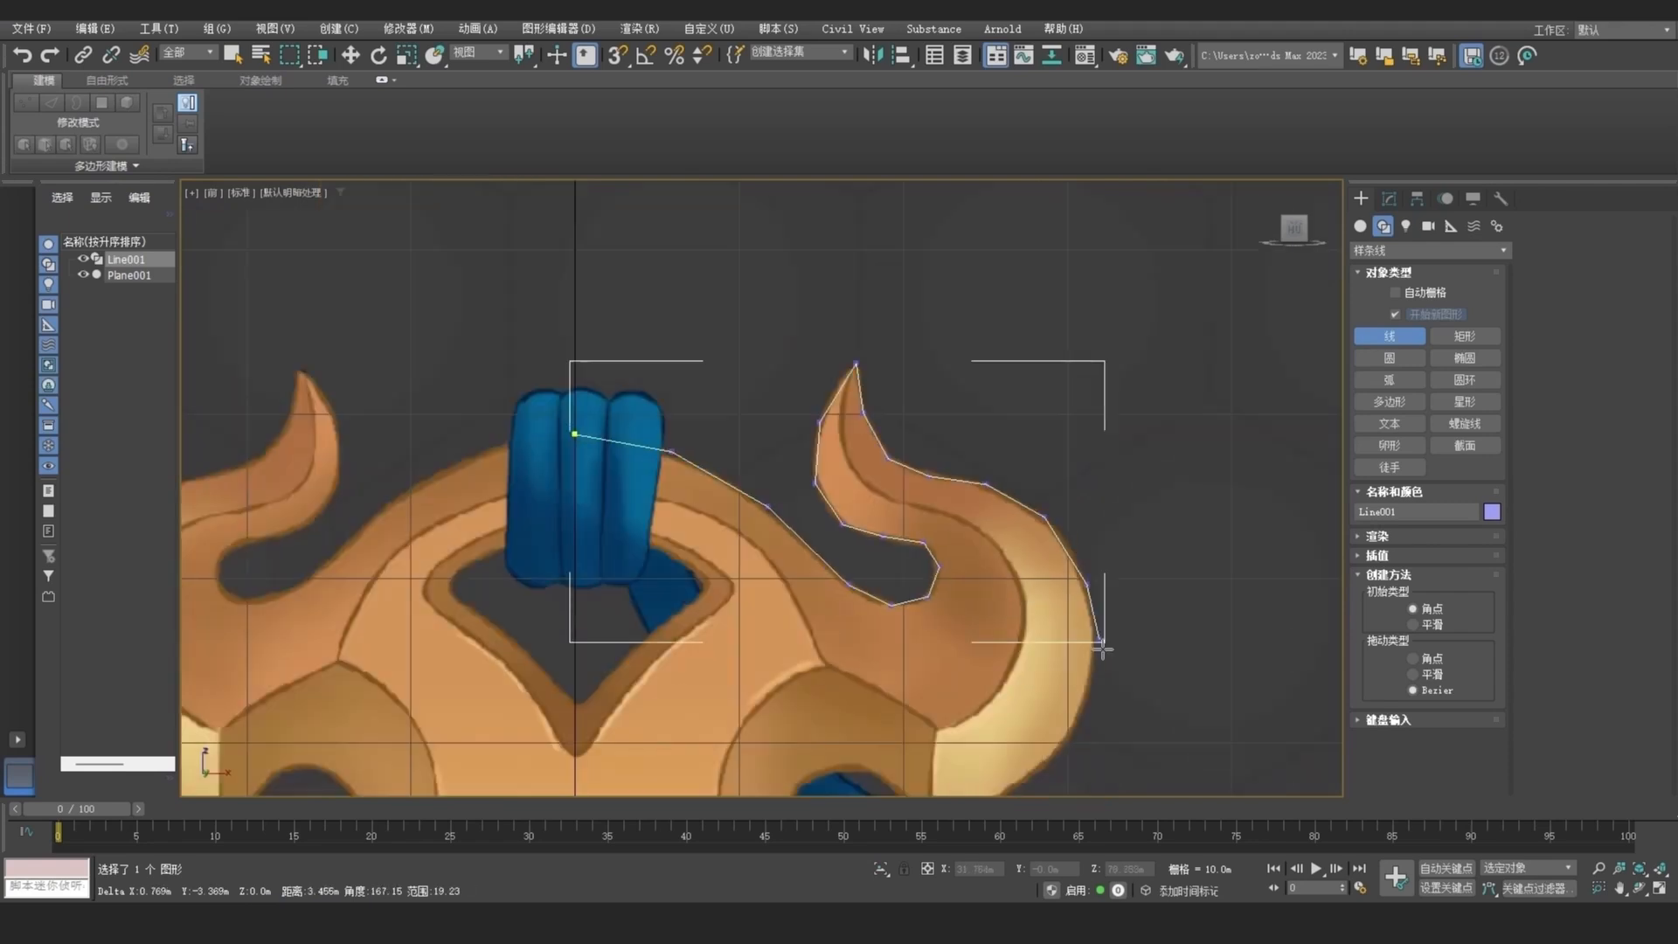
middle_click_drag(1103, 649, 1006, 434)
scroll(1006, 434, "up", 2)
left_click(993, 470)
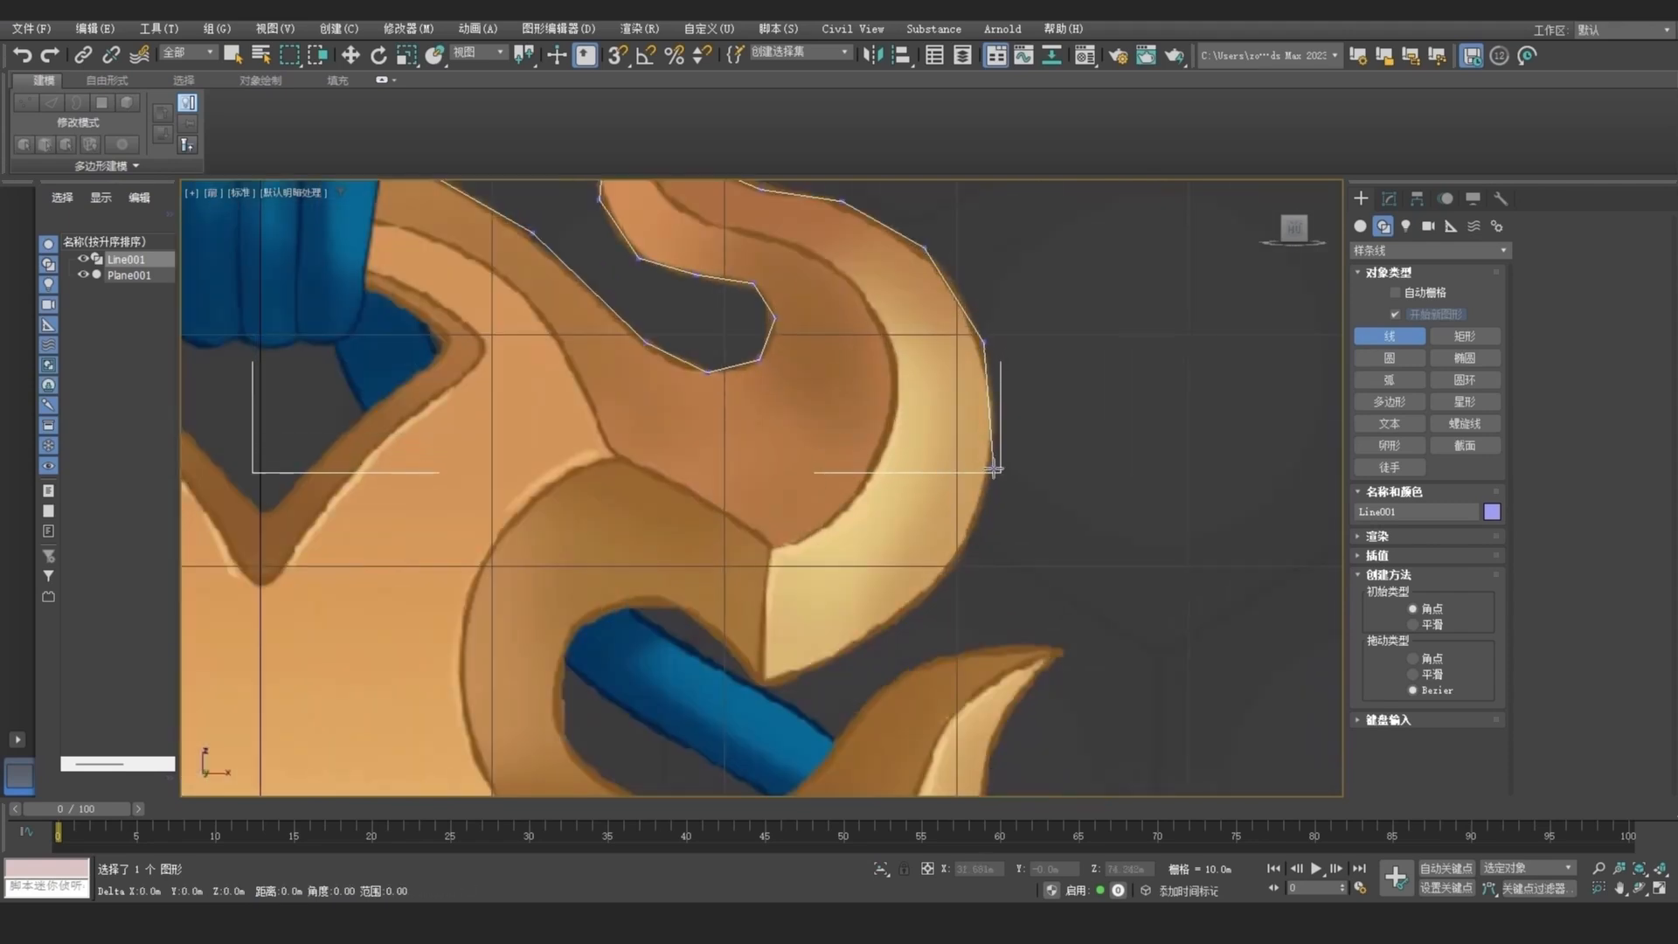
left_click(939, 579)
left_click(852, 646)
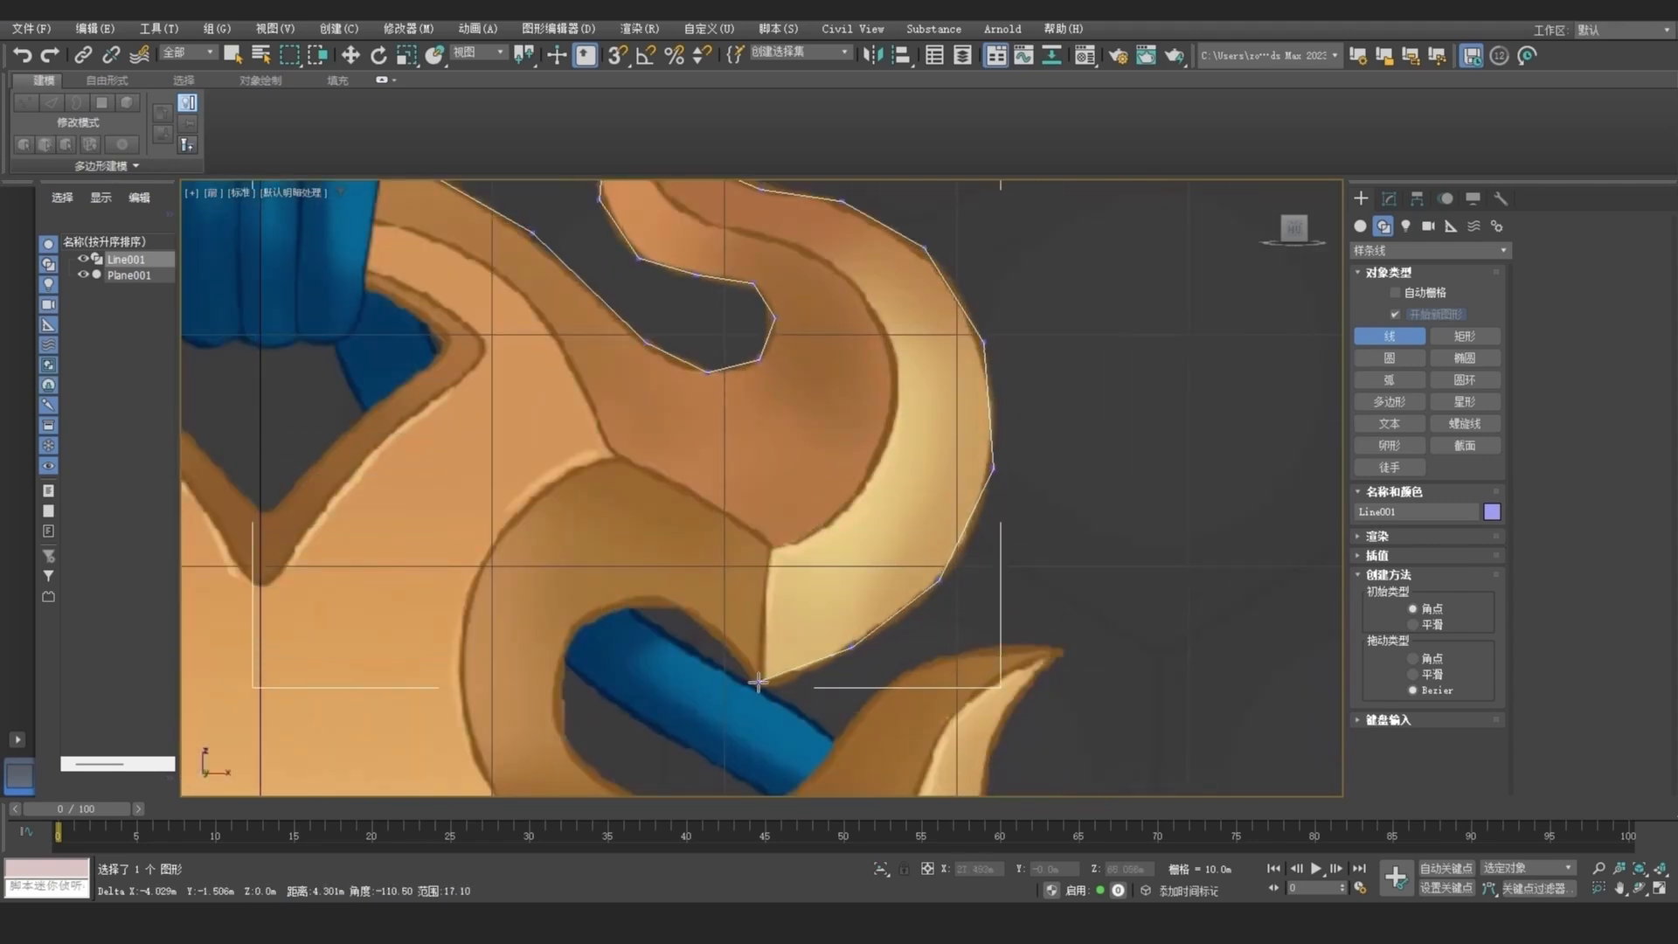
left_click(761, 683)
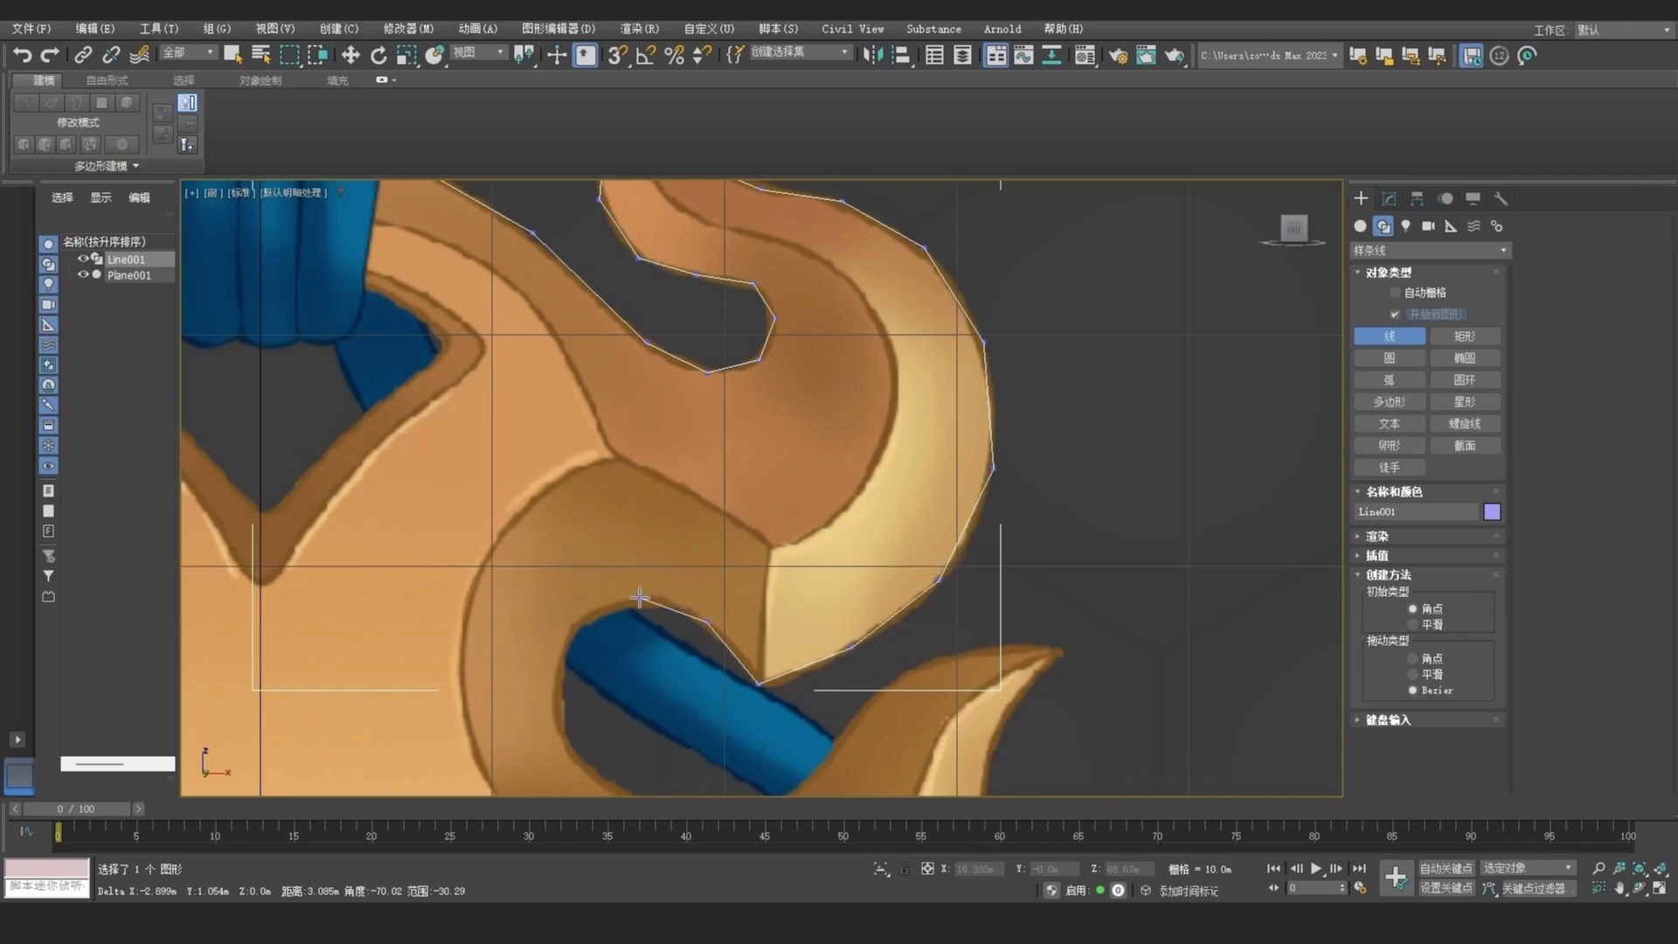
Step: Trace the round hollow of the right lower hook, from its upper edge around the inner side to its underside
left_click(563, 628)
middle_click_drag(563, 628, 607, 466)
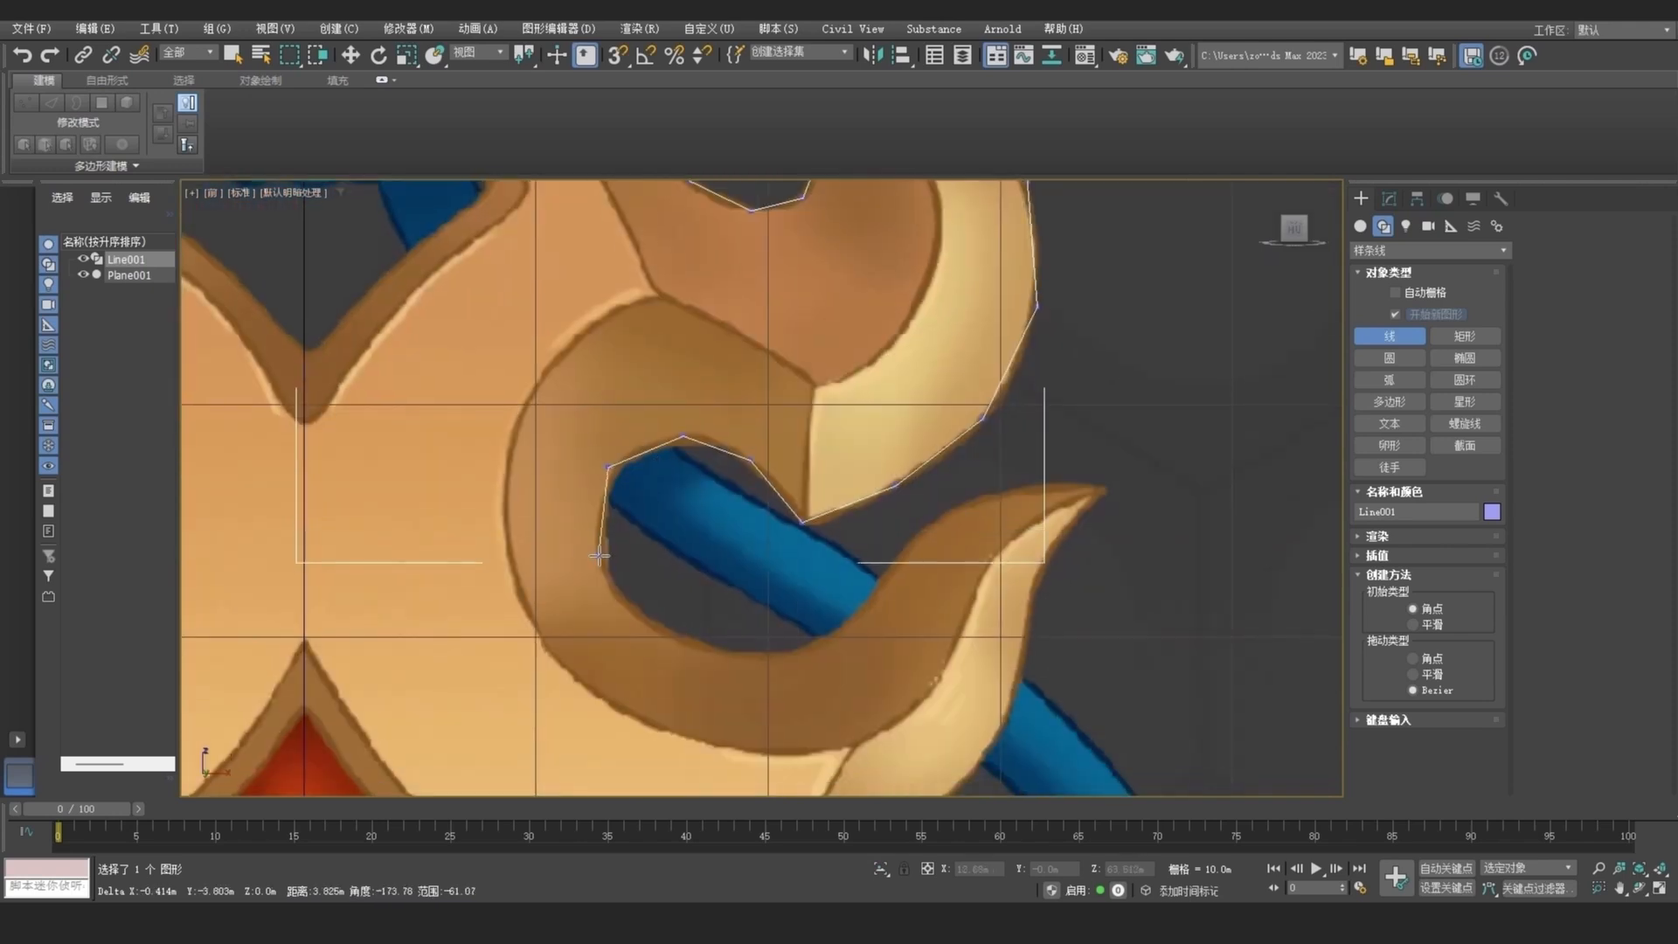
left_click(602, 553)
left_click(639, 623)
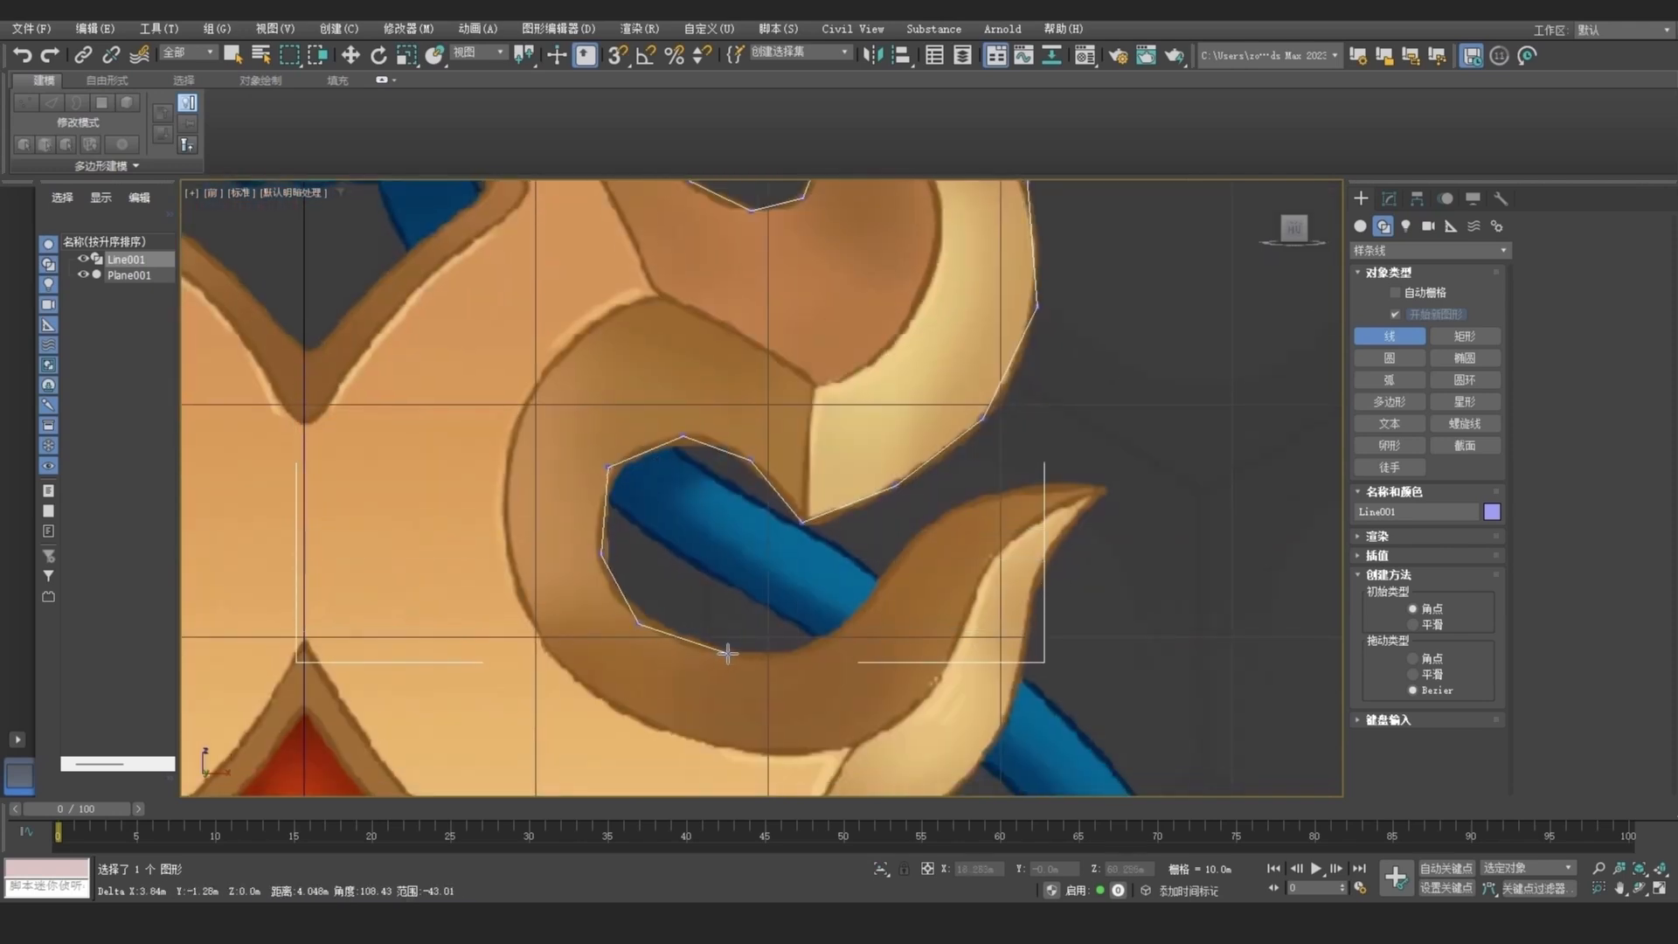
left_click(729, 652)
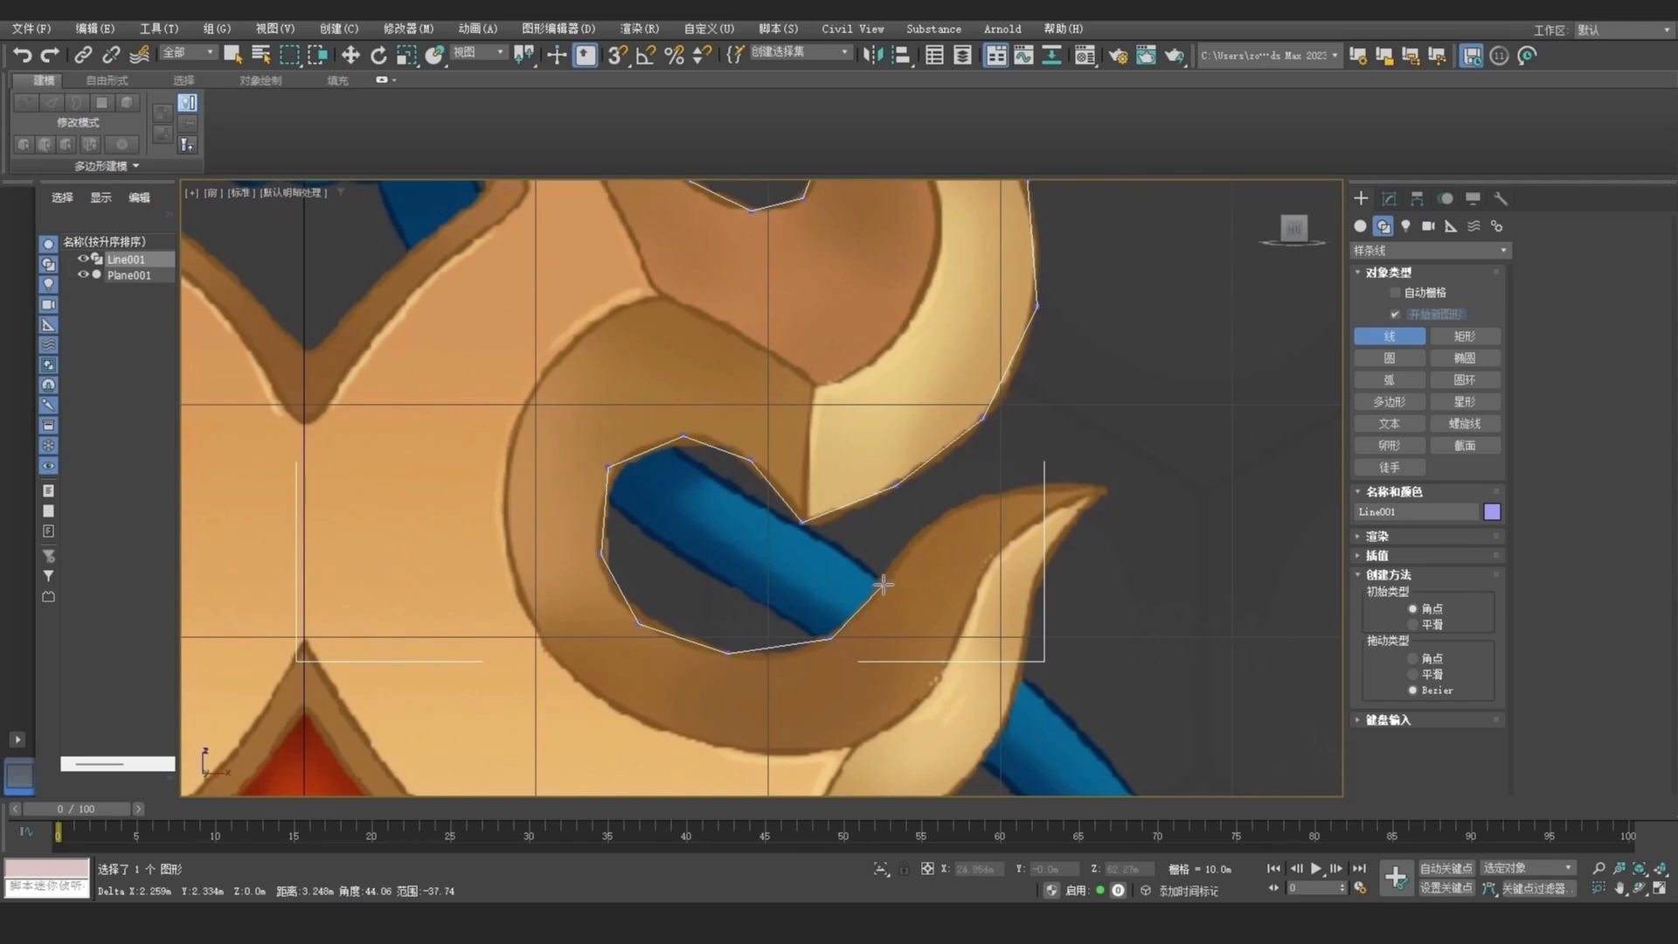
Step: Trace the lower hook's upper edge out to its tip and partway back down its outer side
left_click(1026, 483)
left_click(1107, 486)
middle_click_drag(1069, 548, 1040, 472)
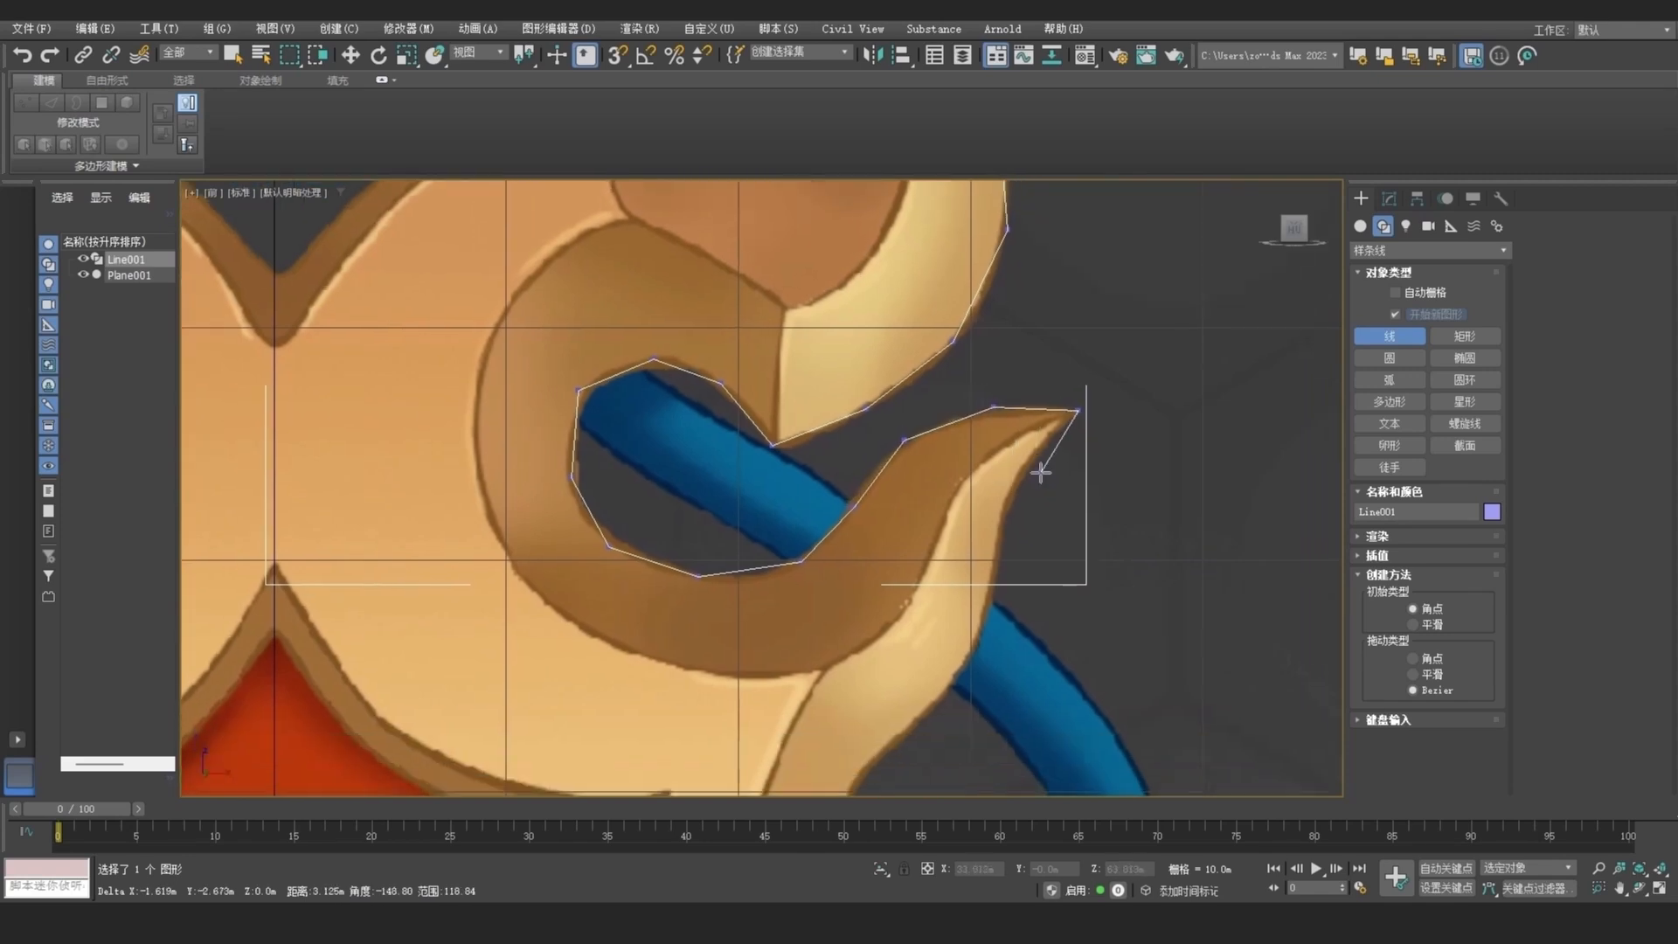
left_click(991, 545)
left_click(982, 614)
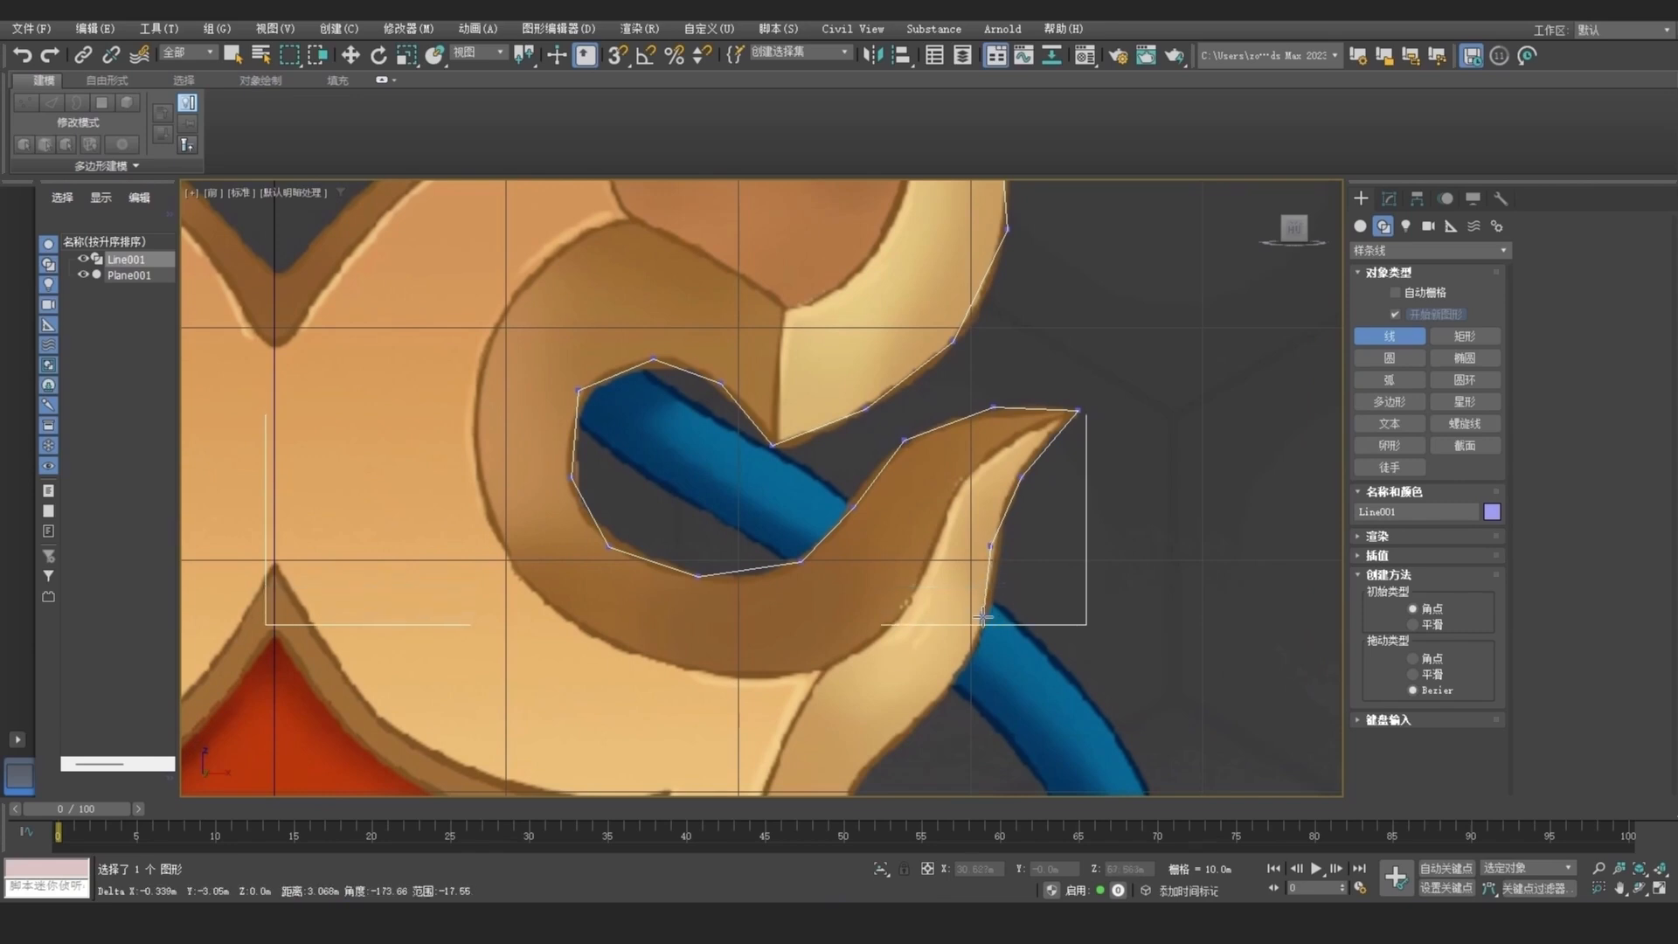
left_click(947, 682)
Step: Follow the shield's right waist down to its lower outer corner with sparsely spaced vertices
middle_click_drag(880, 703, 864, 551)
left_click(853, 615)
middle_click_drag(833, 646, 820, 365)
left_click(788, 472)
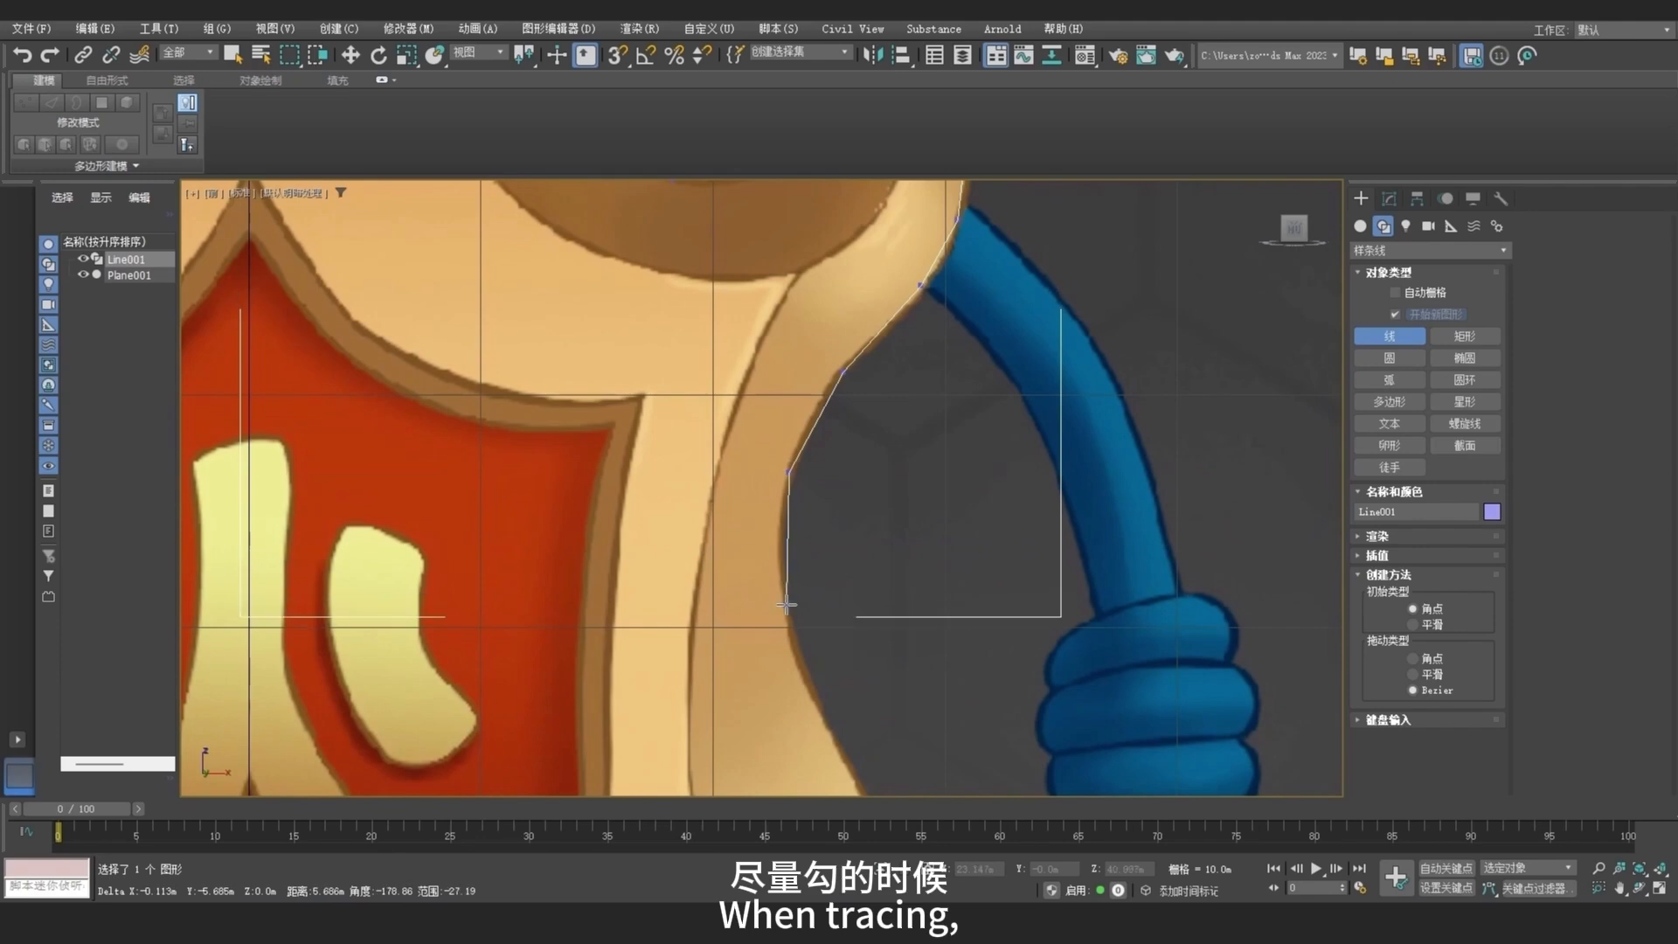
left_click(787, 604)
middle_click_drag(786, 604, 748, 416)
left_click(785, 535)
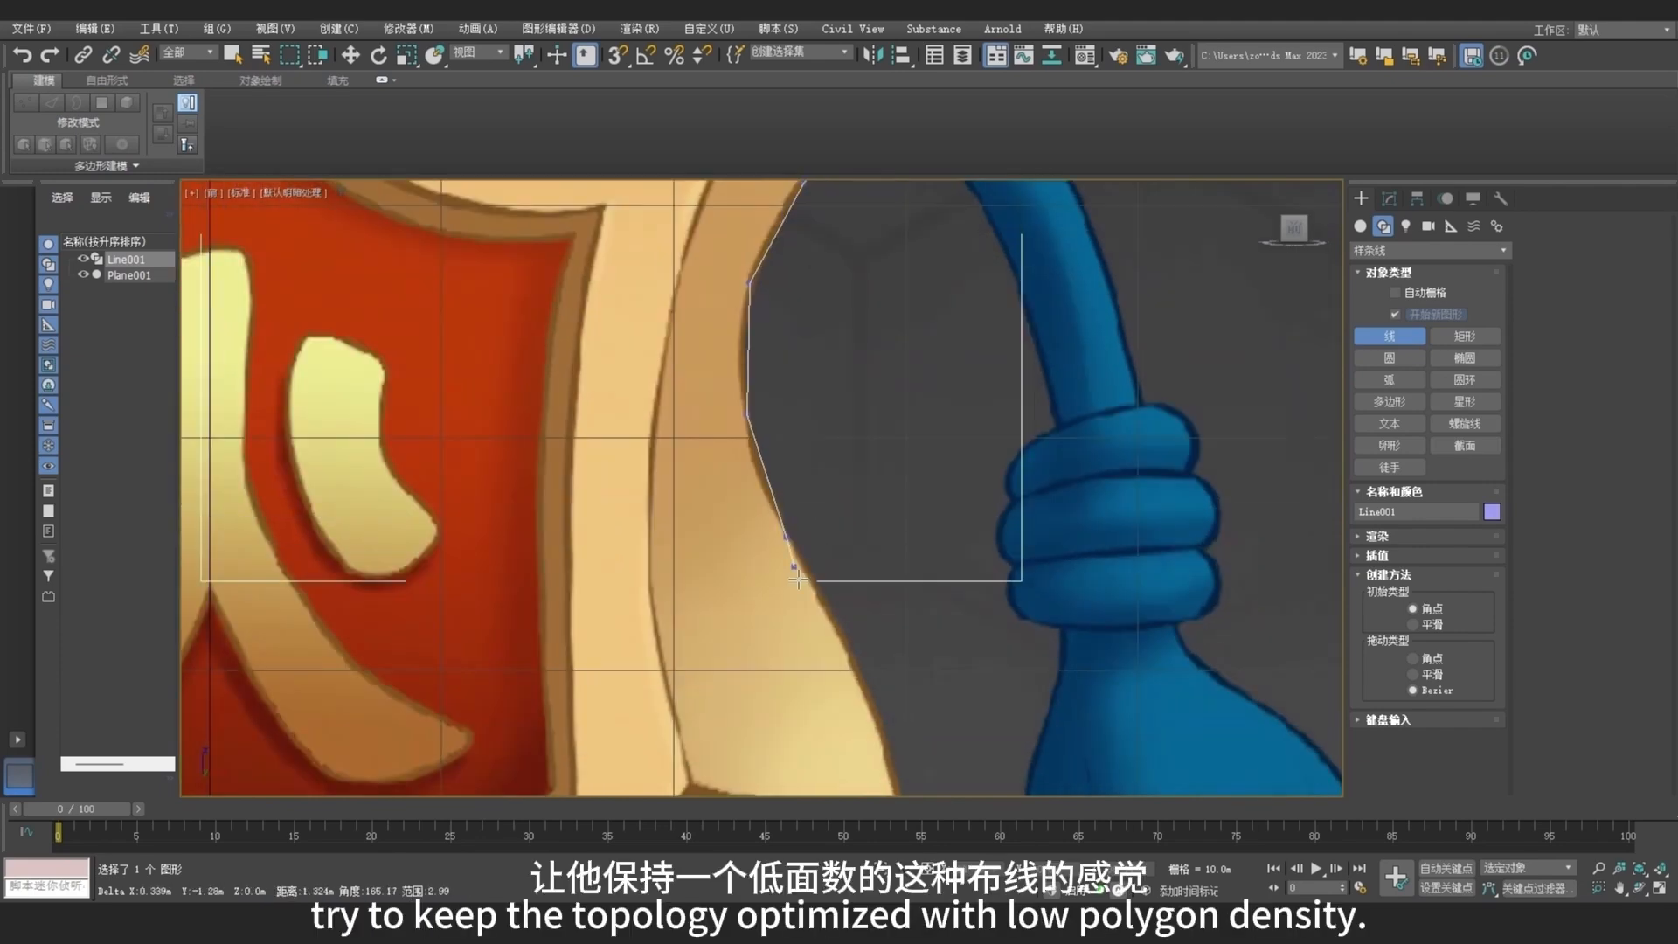
left_click(855, 666)
middle_click_drag(855, 666, 695, 359)
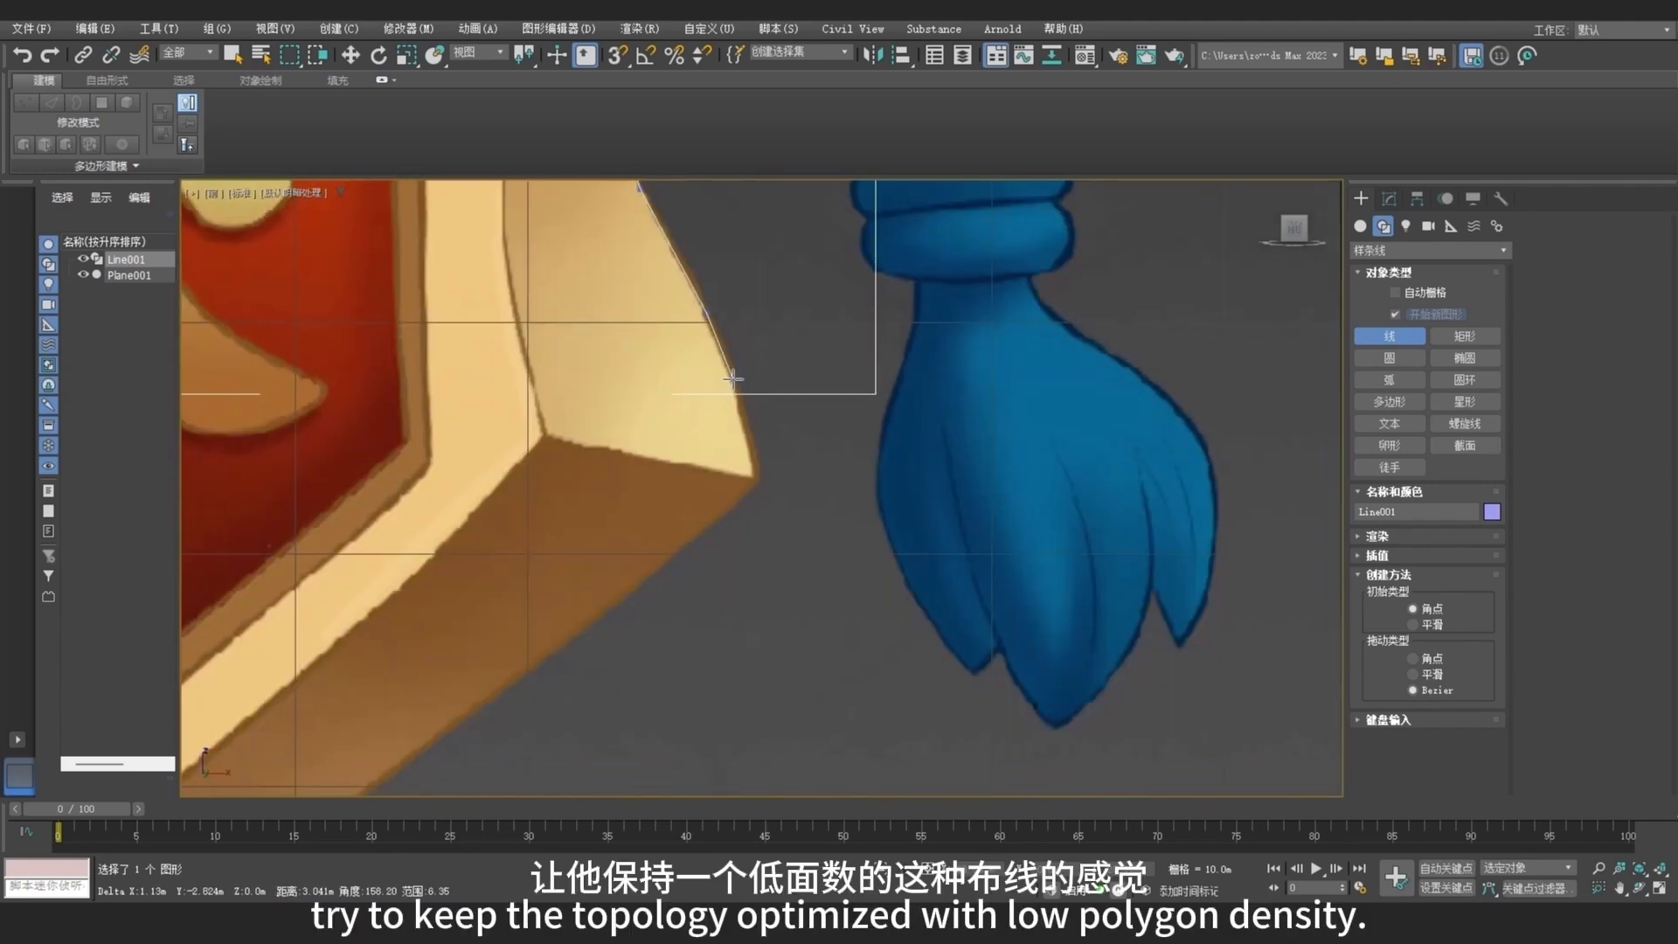
left_click(752, 472)
Step: Run one straight segment from the lower right corner to the shield's bottom tip at the origin
middle_click_drag(691, 555, 895, 375)
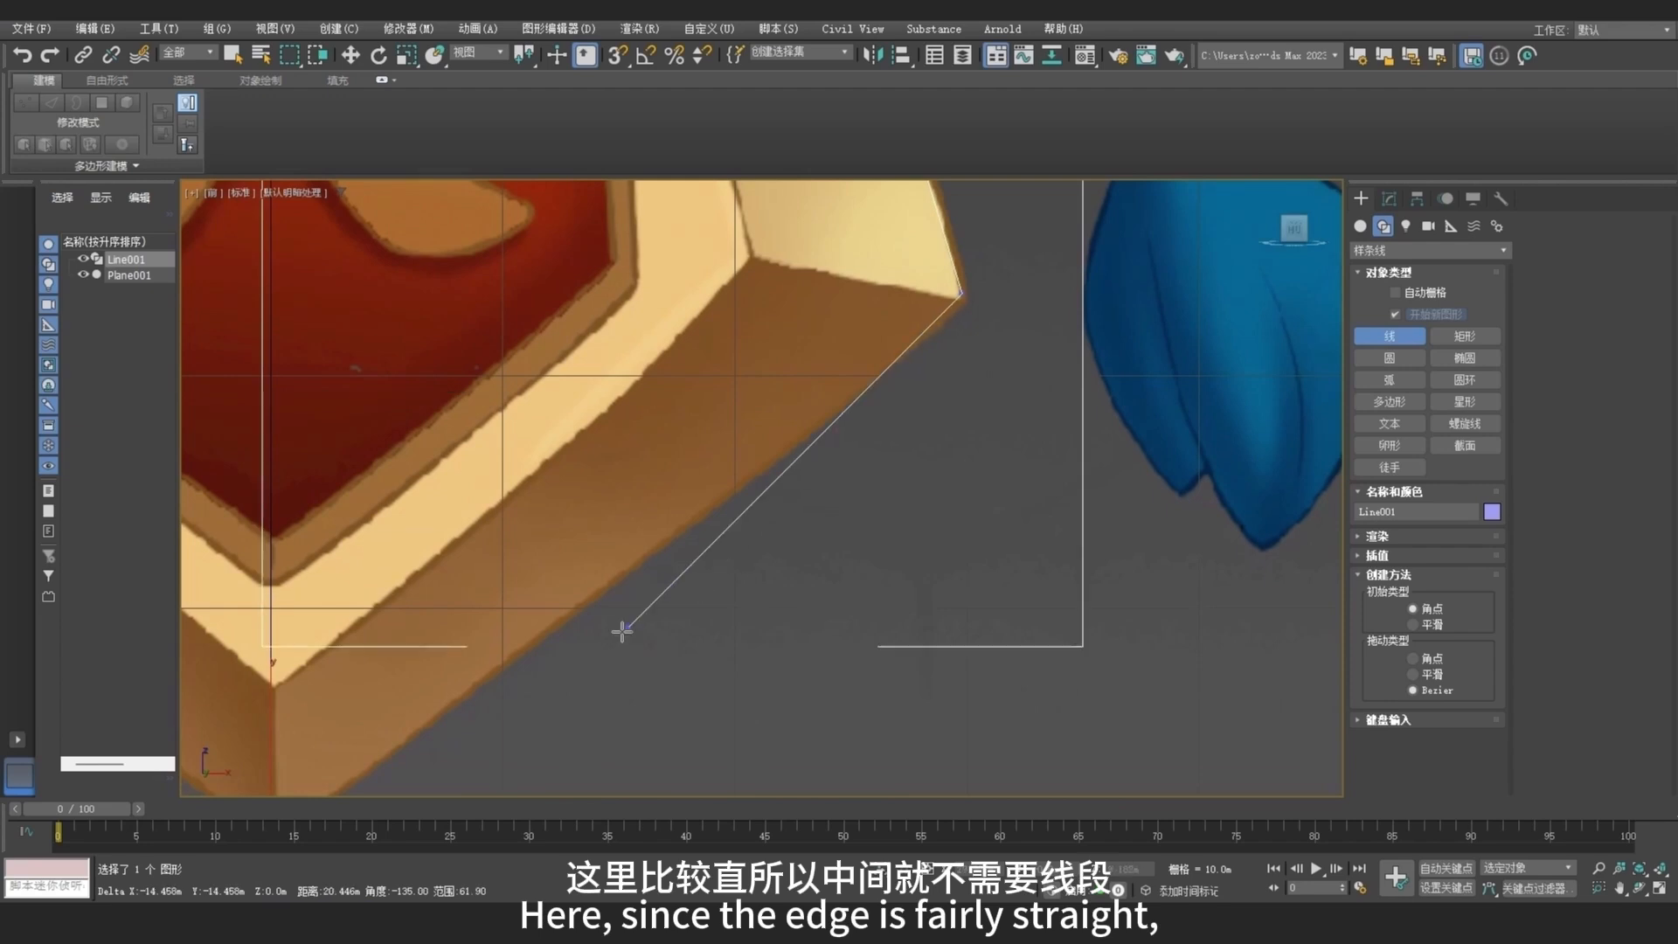
middle_click_drag(625, 629, 827, 419)
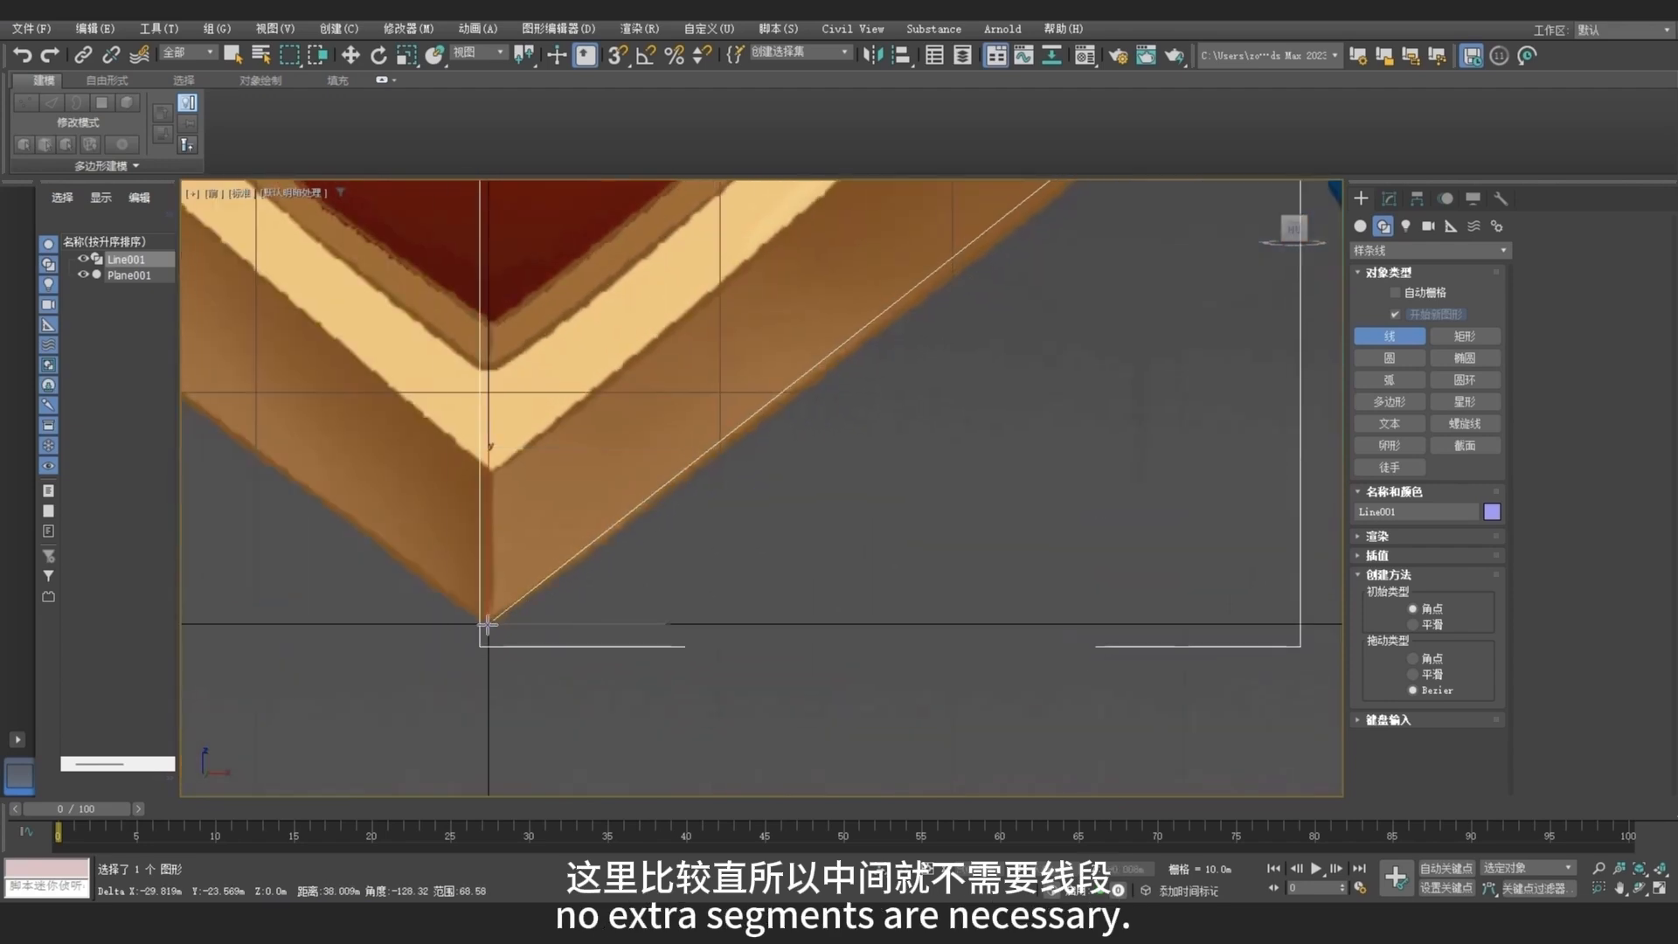
left_click(486, 624)
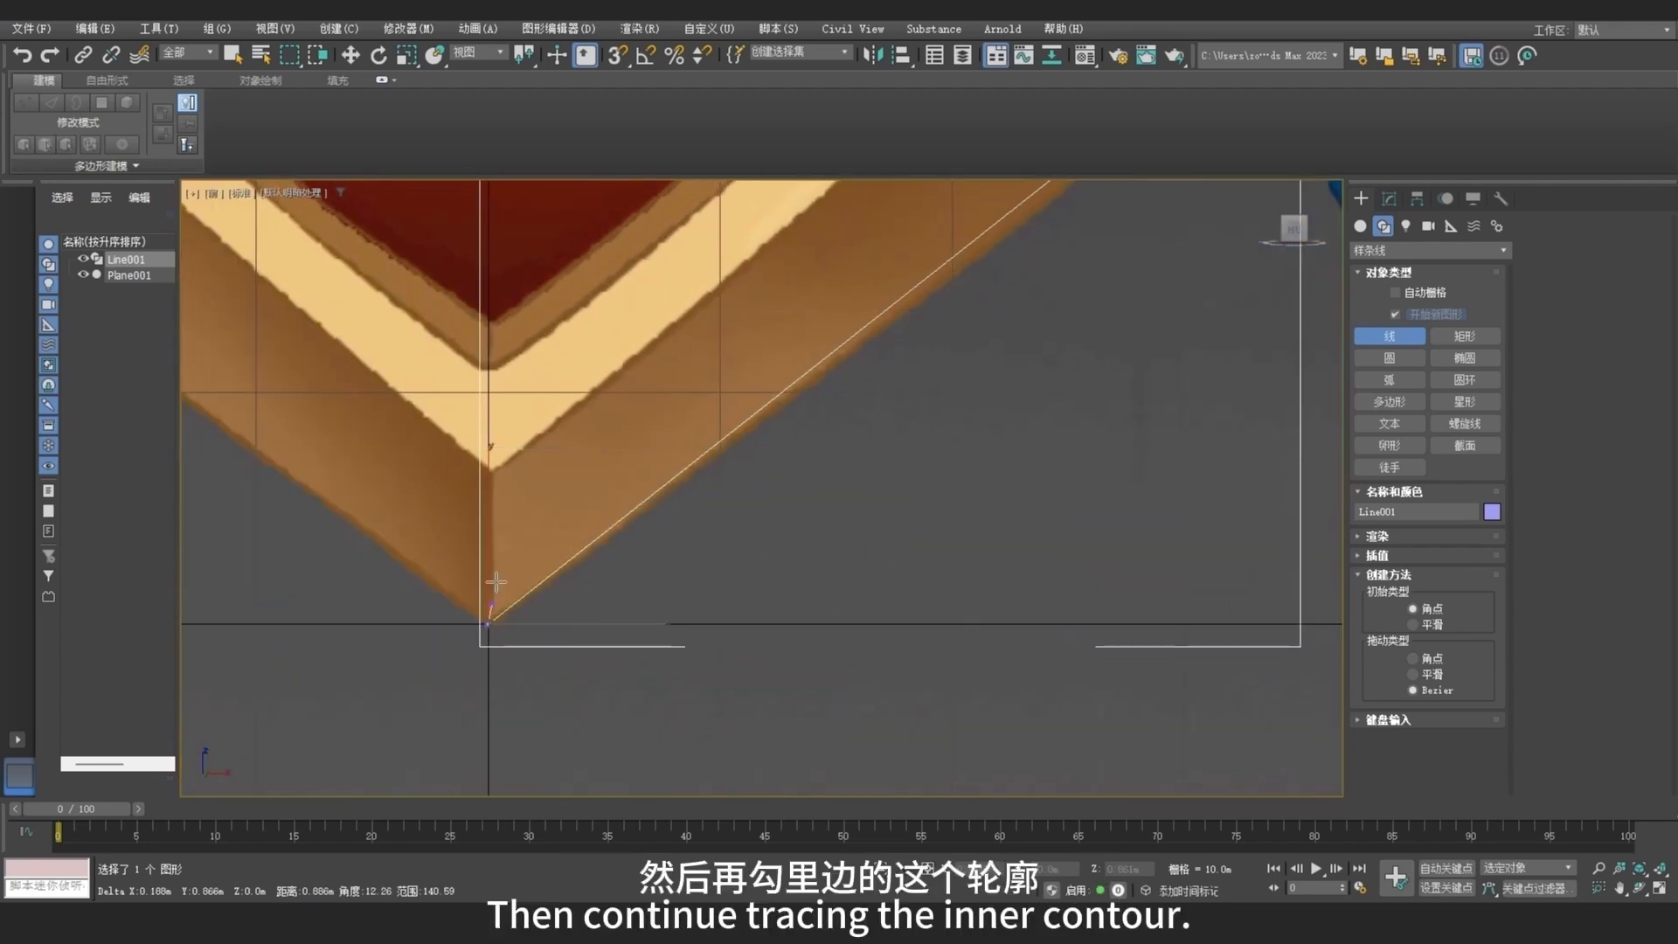
Step: Trace the right half of the red panel's contour from its bottom point up to its top point on the centre line
left_click(492, 321)
middle_click_drag(715, 221, 603, 599)
left_click(719, 423)
middle_click_drag(761, 294, 768, 524)
middle_click_drag(716, 460, 746, 582)
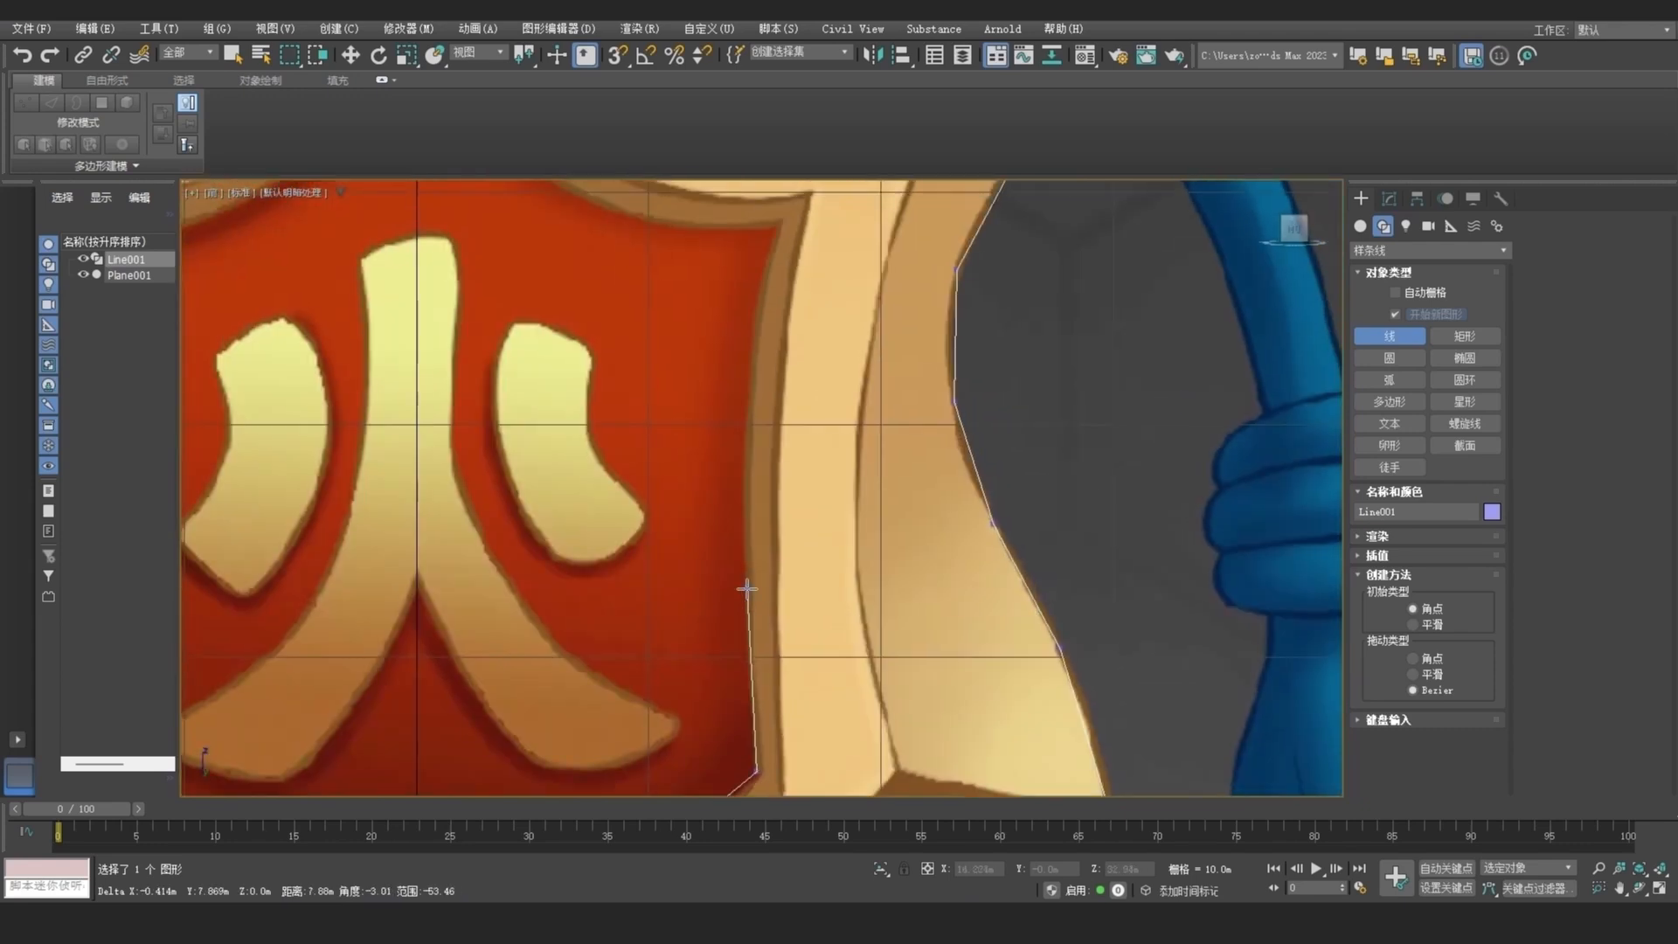
left_click(749, 491)
middle_click_drag(645, 234, 734, 447)
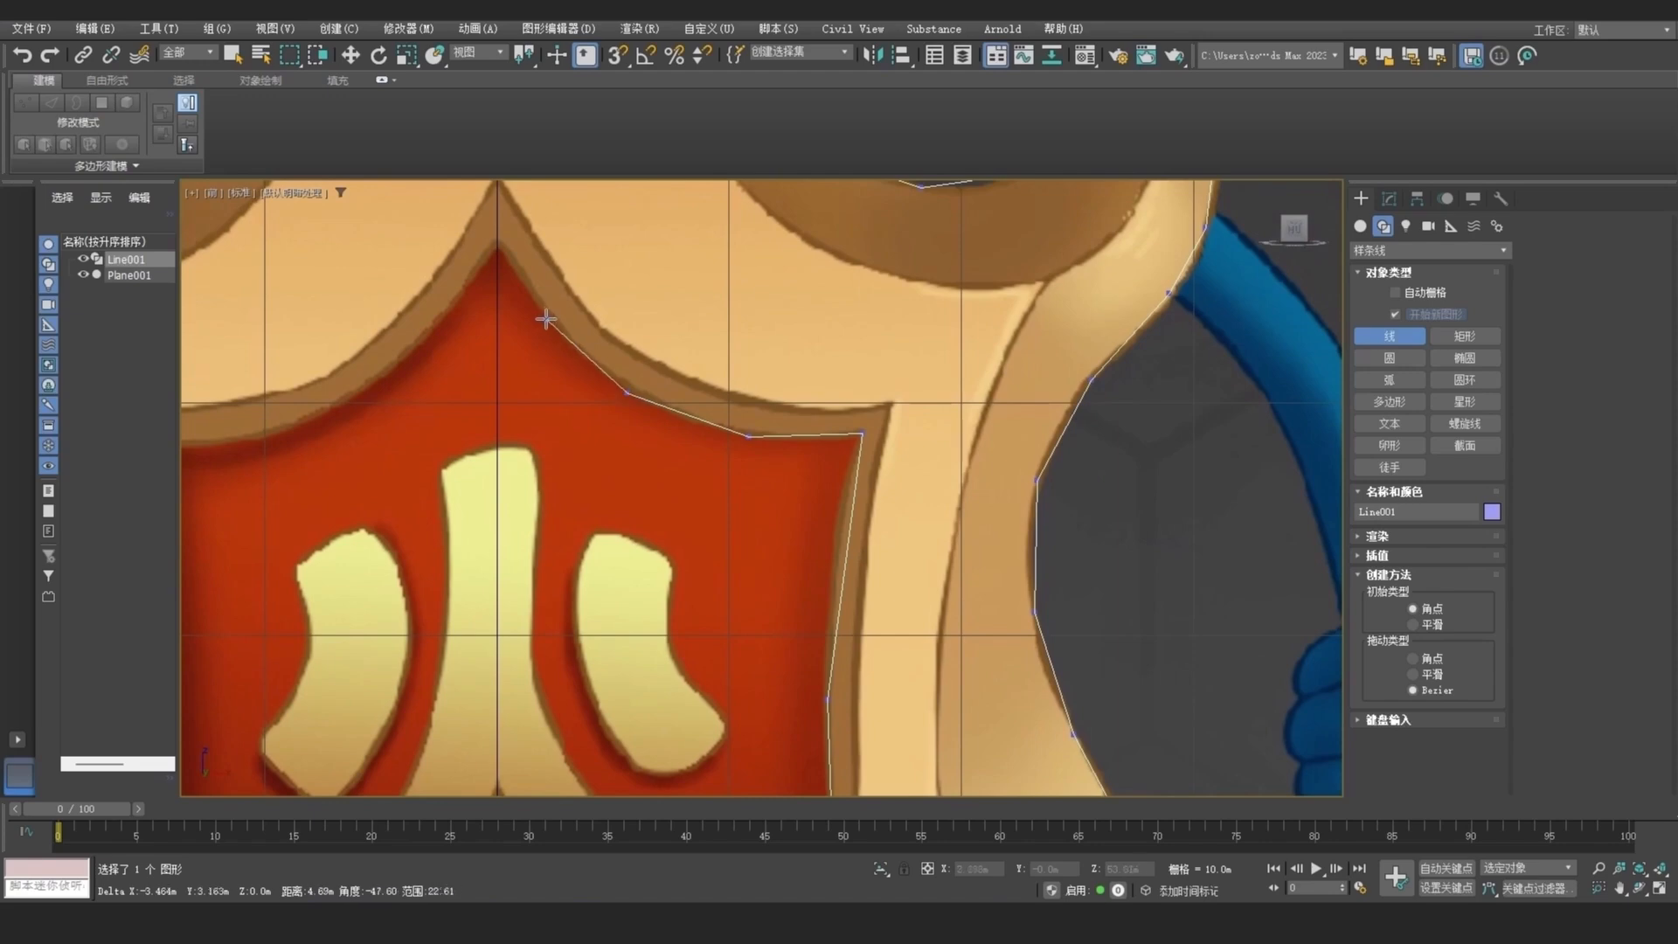
left_click(496, 241)
Step: Carry the spline up the centre line and around the right half of the upper opening, ending on the centre line
middle_click_drag(536, 233, 626, 749)
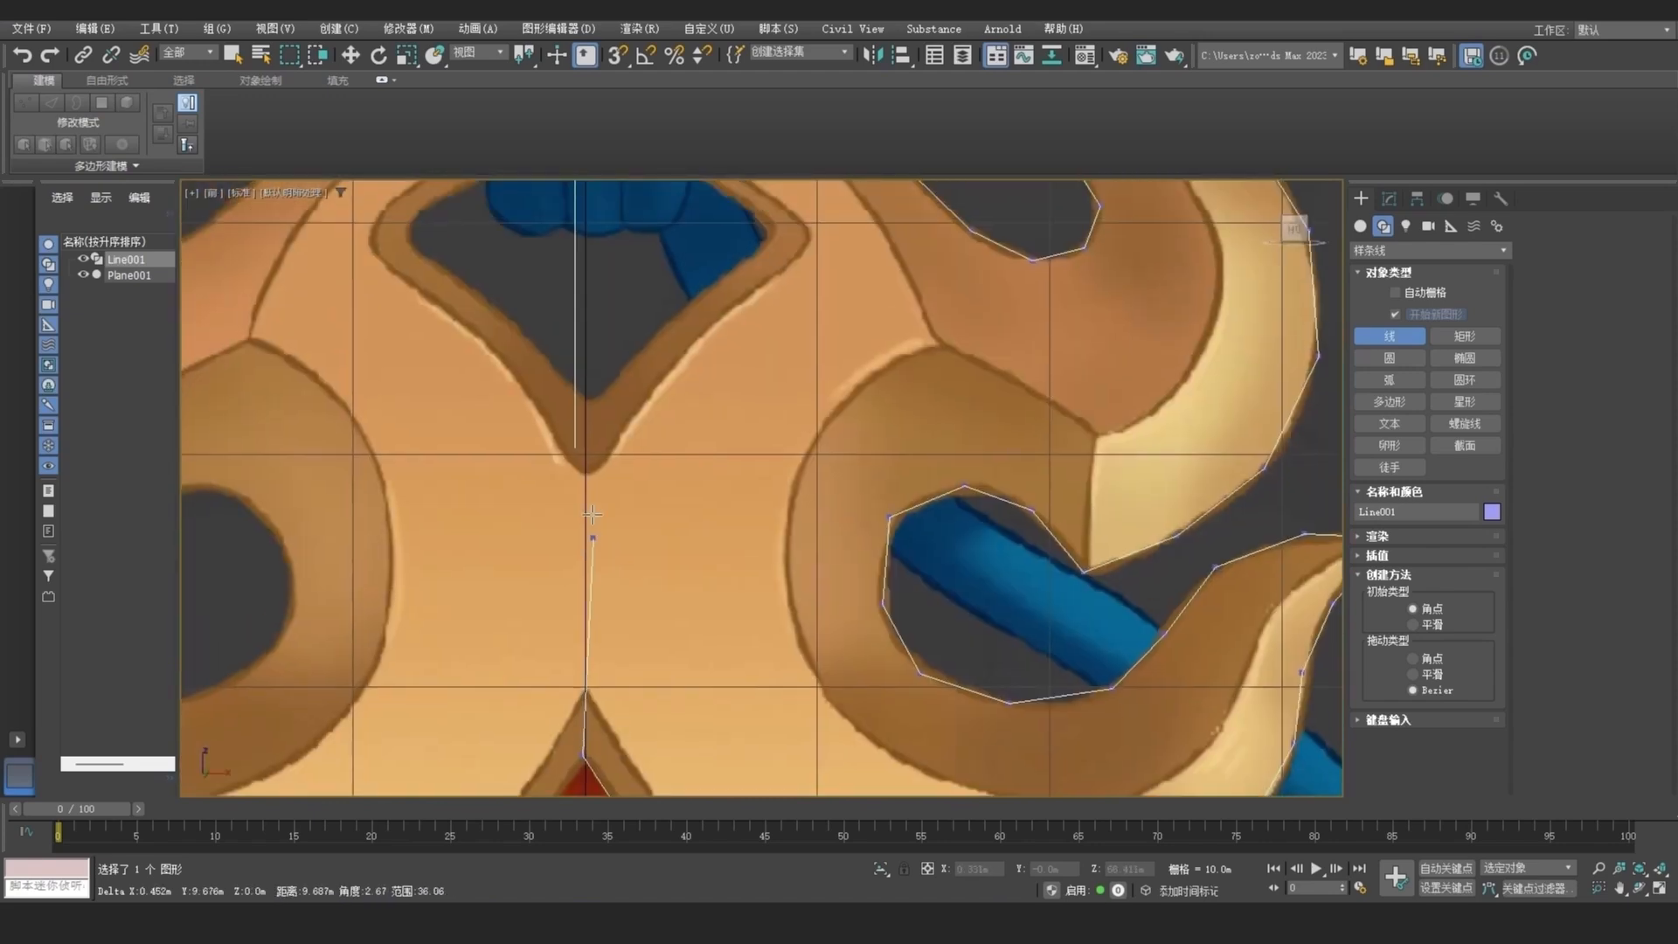
left_click(590, 400)
middle_click_drag(666, 320, 653, 473)
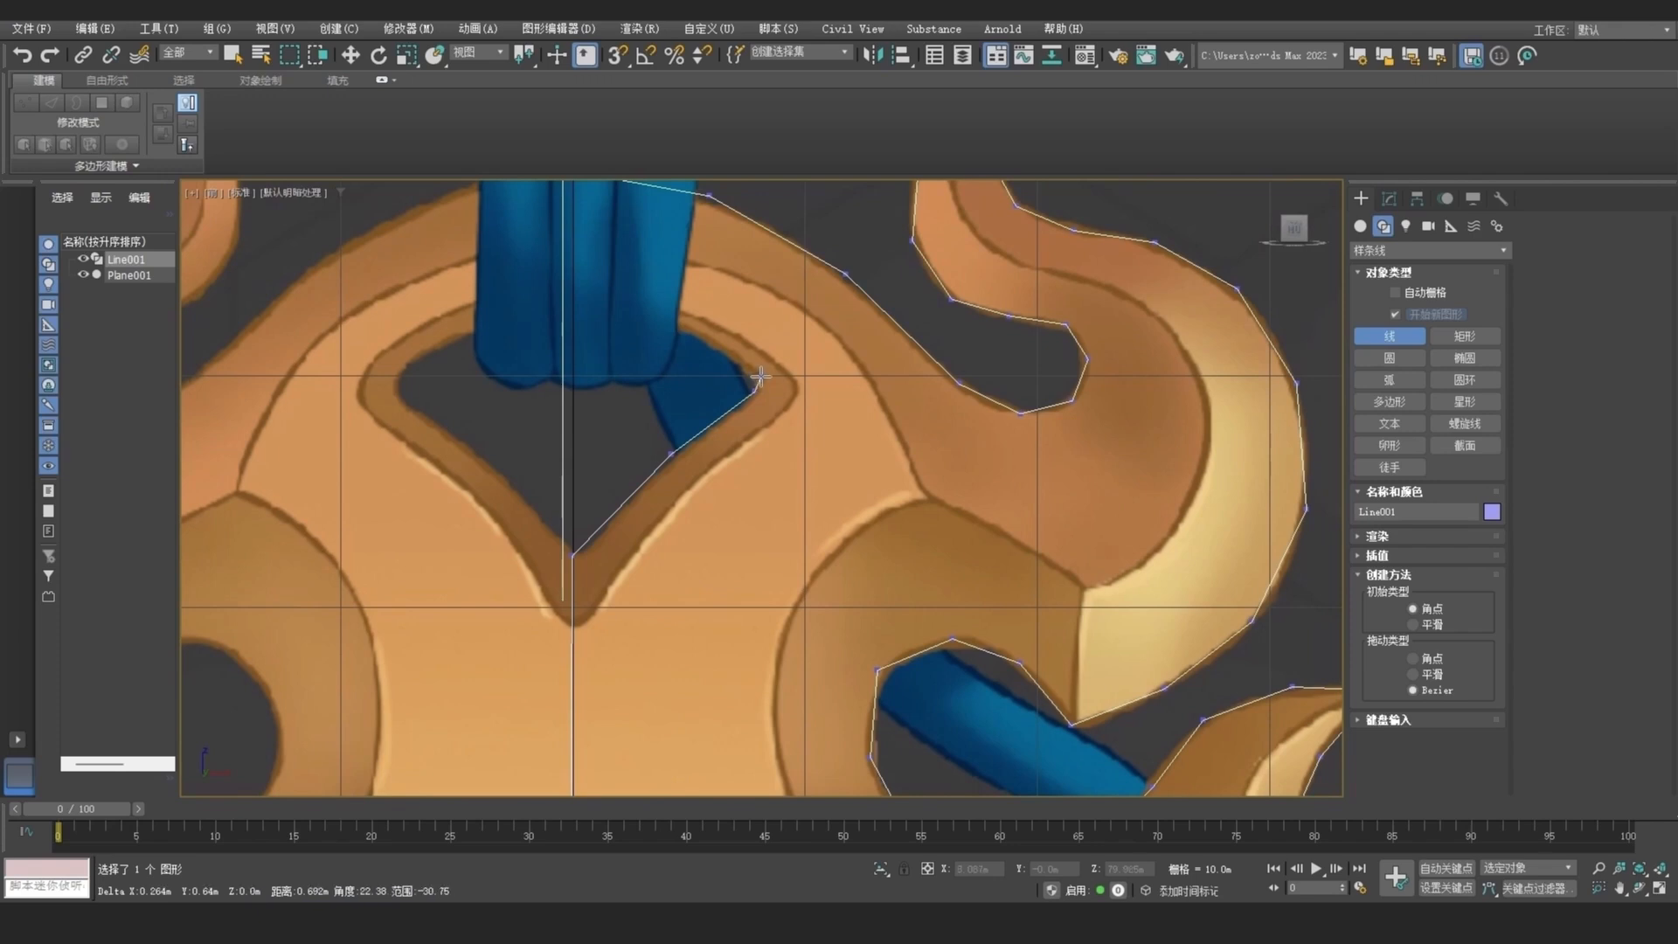
left_click(695, 335)
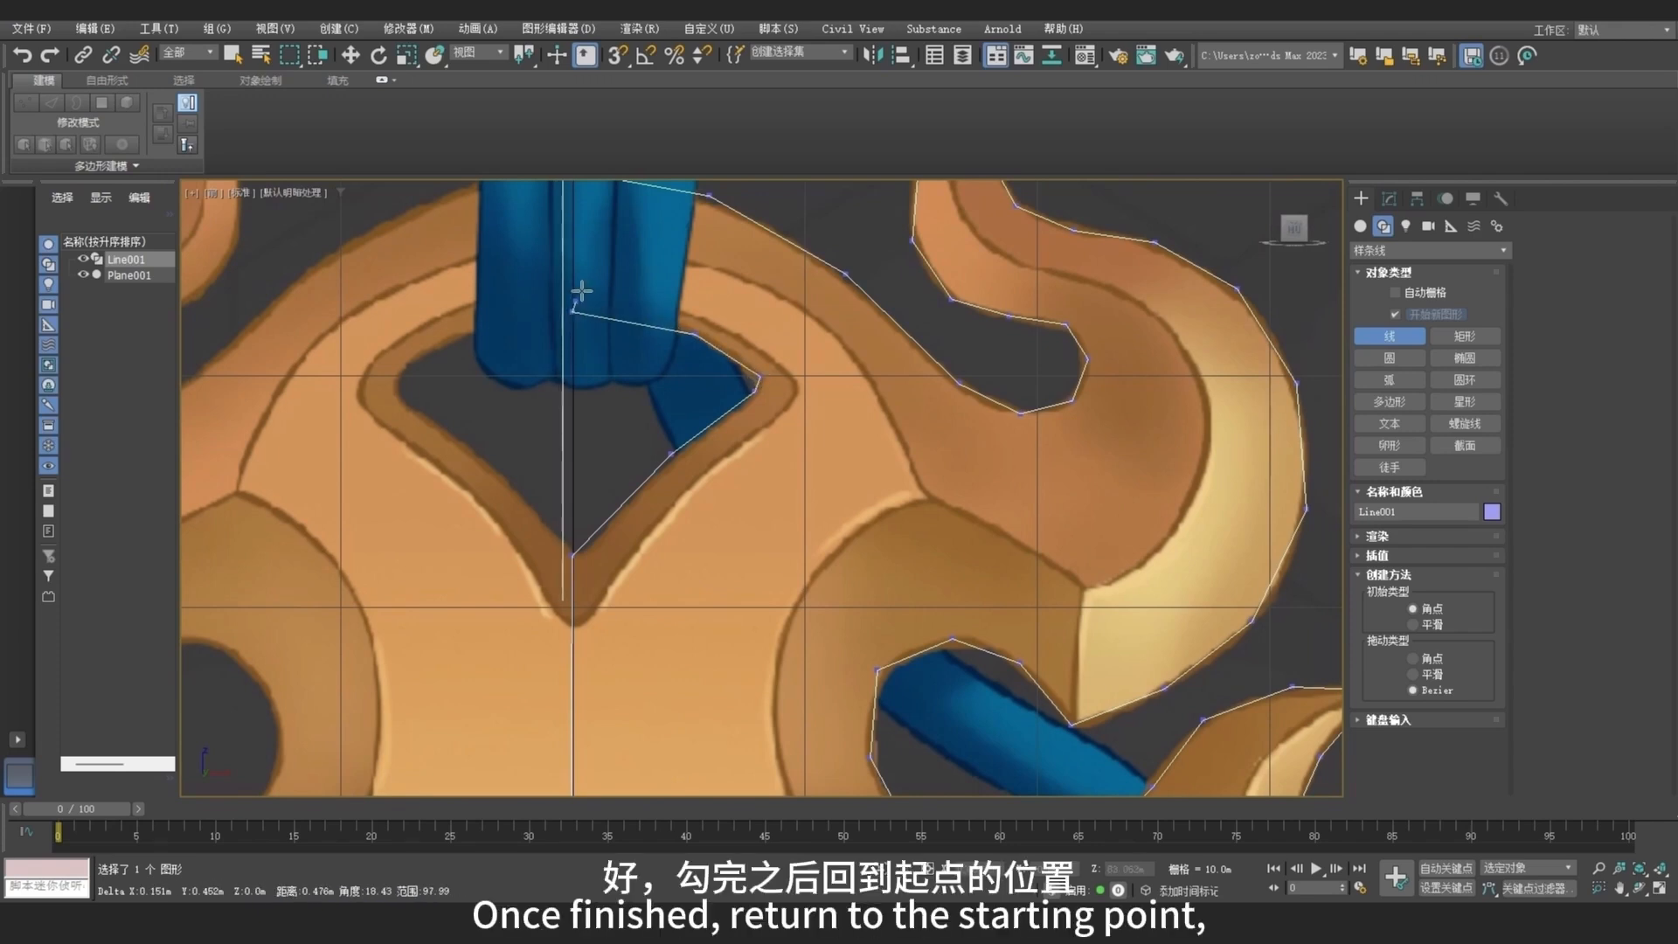
left_click(572, 311)
Step: Join the spline to its starting vertex at the shield's top centre and close it
middle_click_drag(572, 311, 560, 512)
left_click(560, 375)
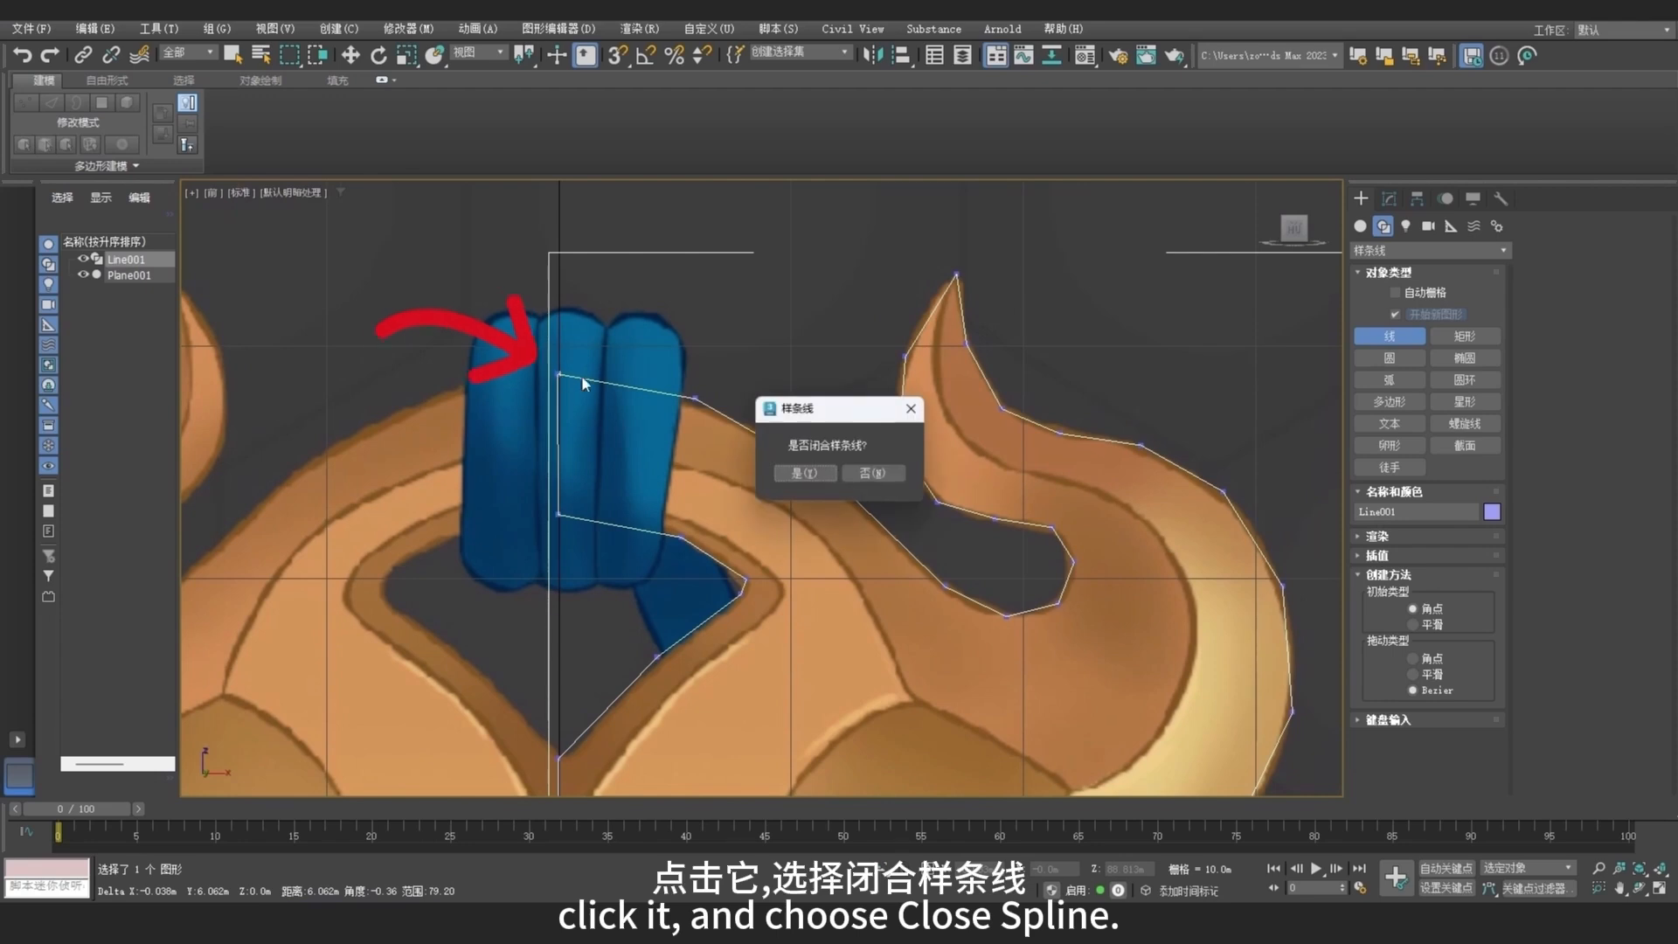
left_click(804, 472)
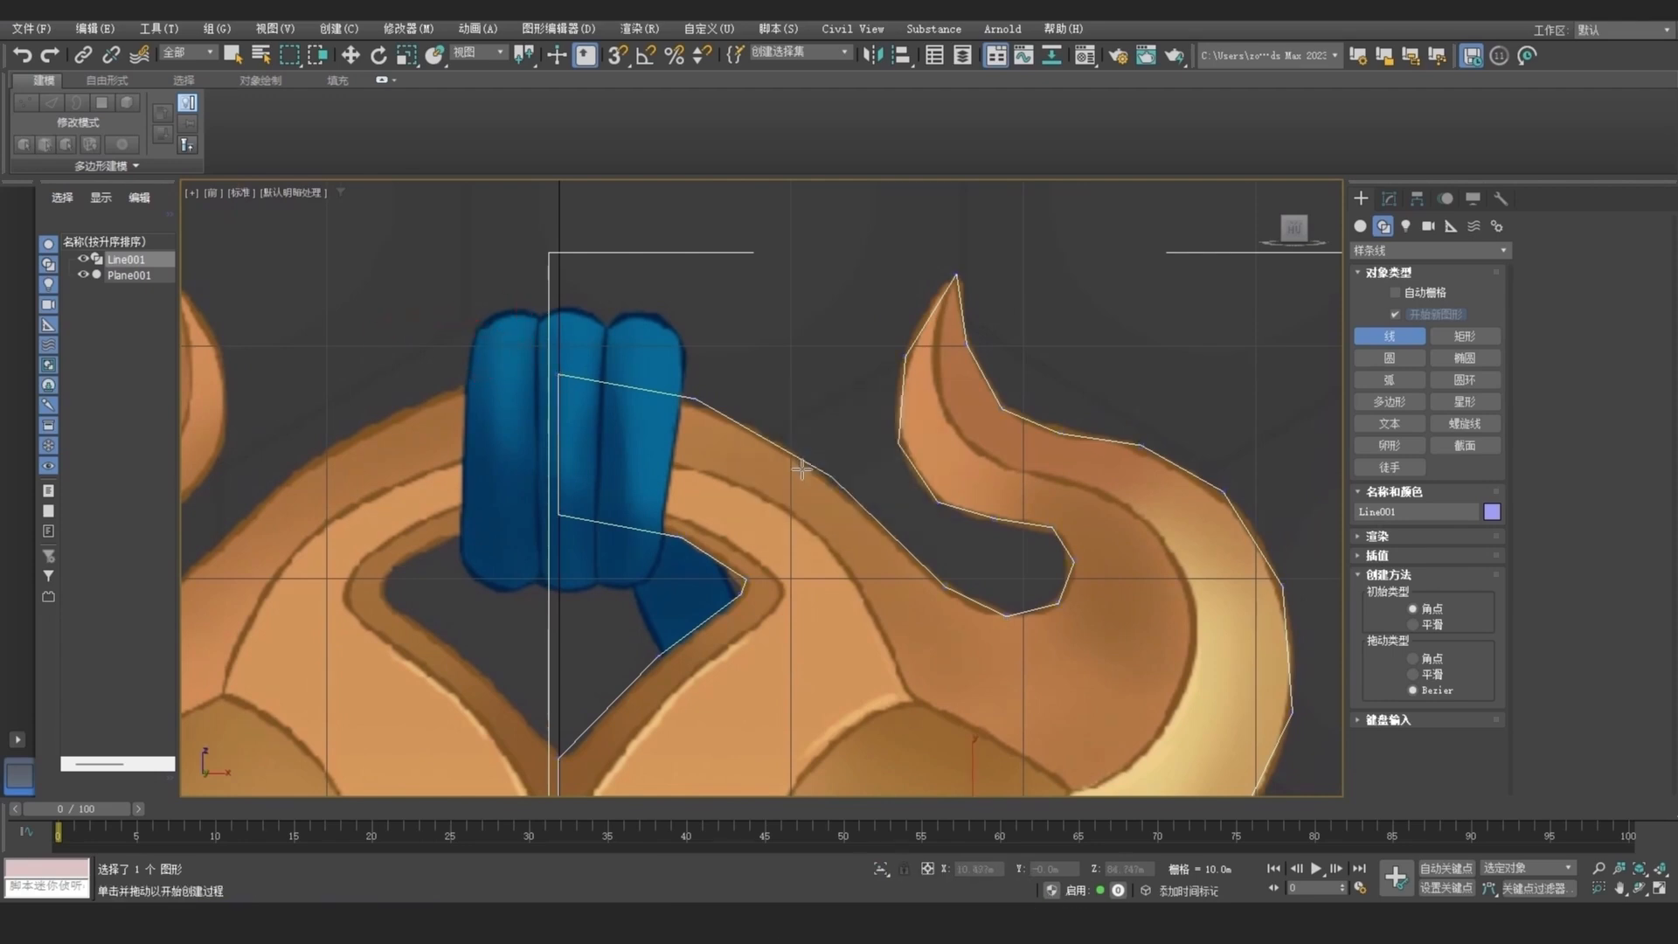
Step: Enter the spline's vertex level and set X to 0 for the shield's bottom tip and the red panel's bottom vertex
left_click(1389, 198)
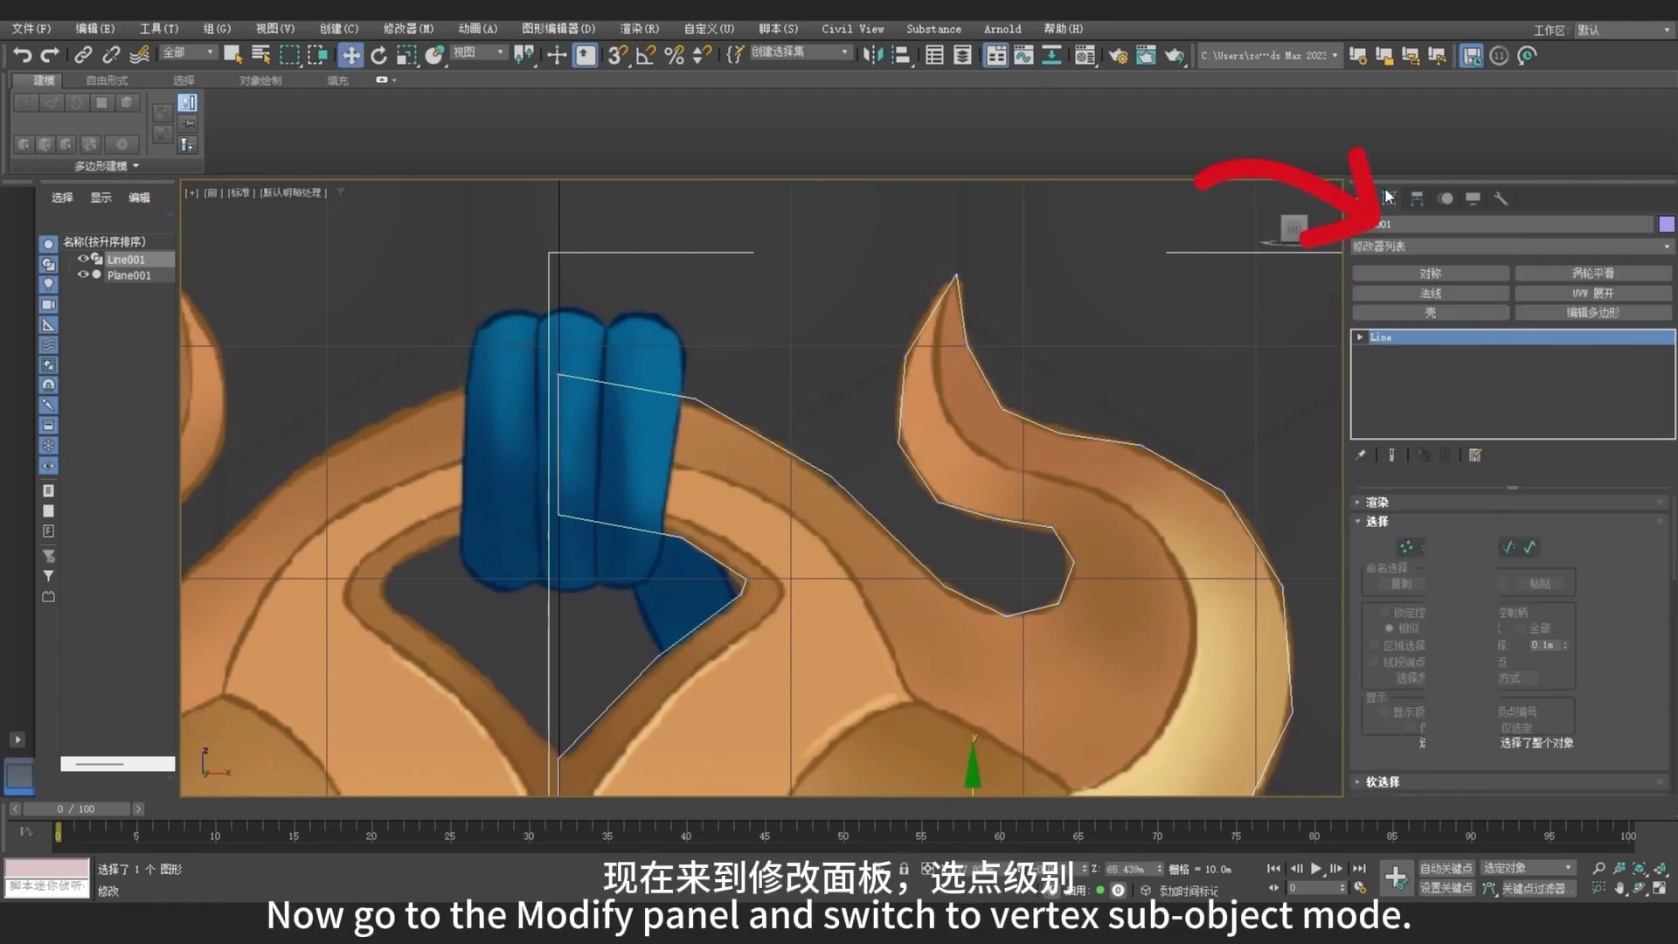
left_click(1408, 547)
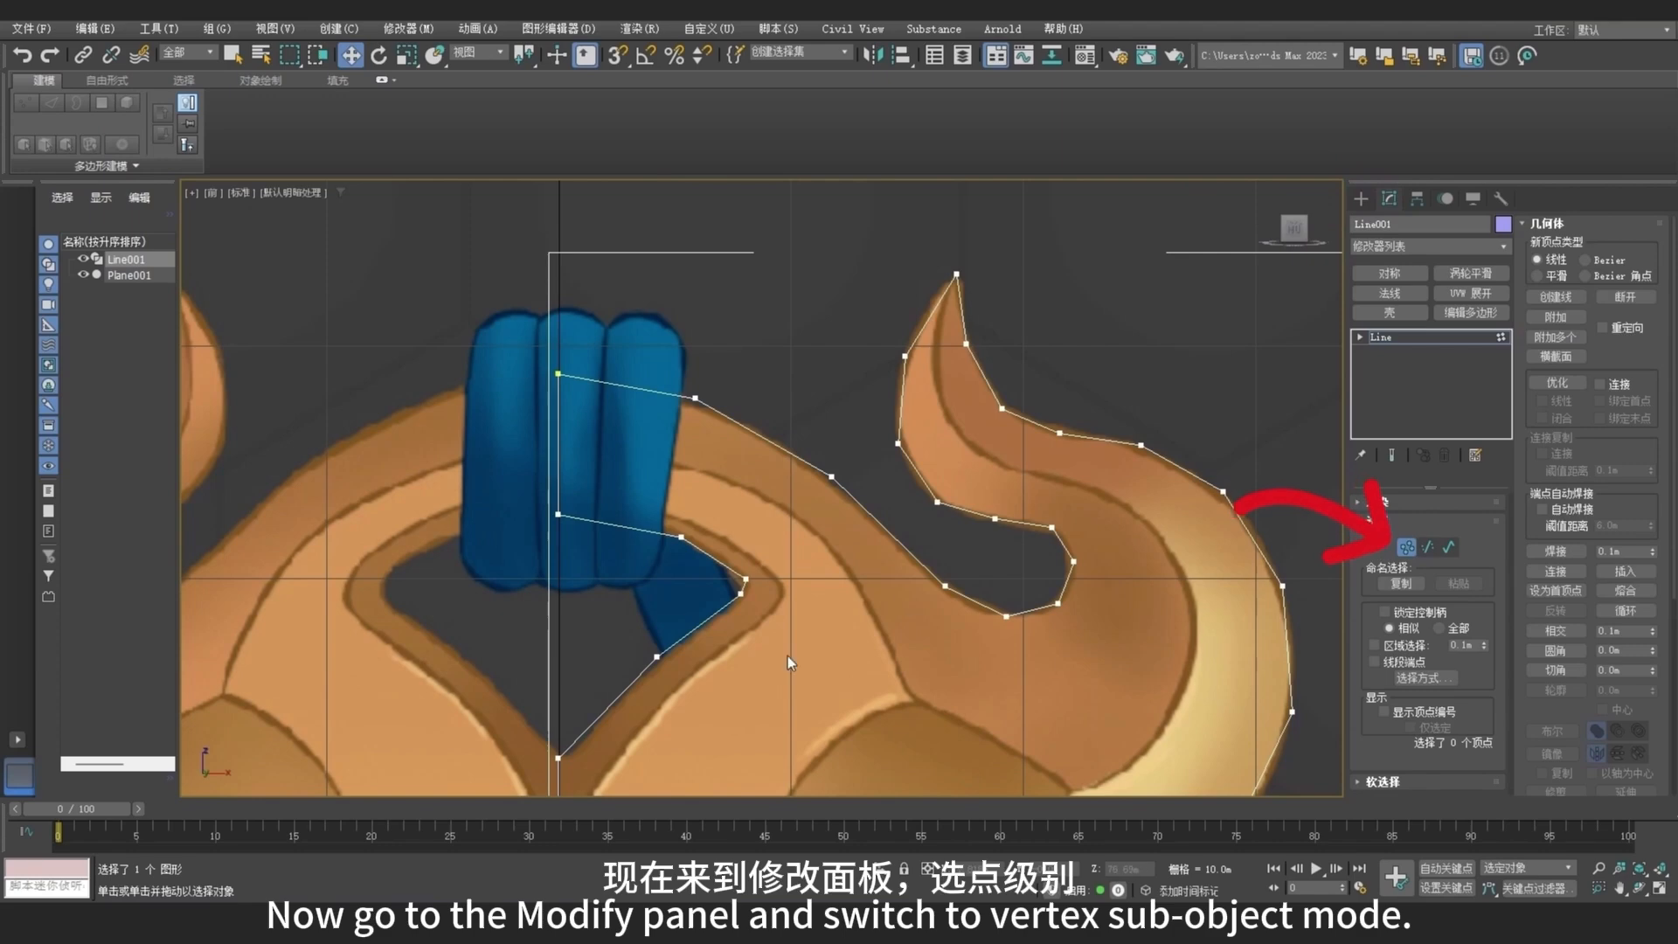
scroll(895, 561, "down", 5)
scroll(940, 669, "up", 6)
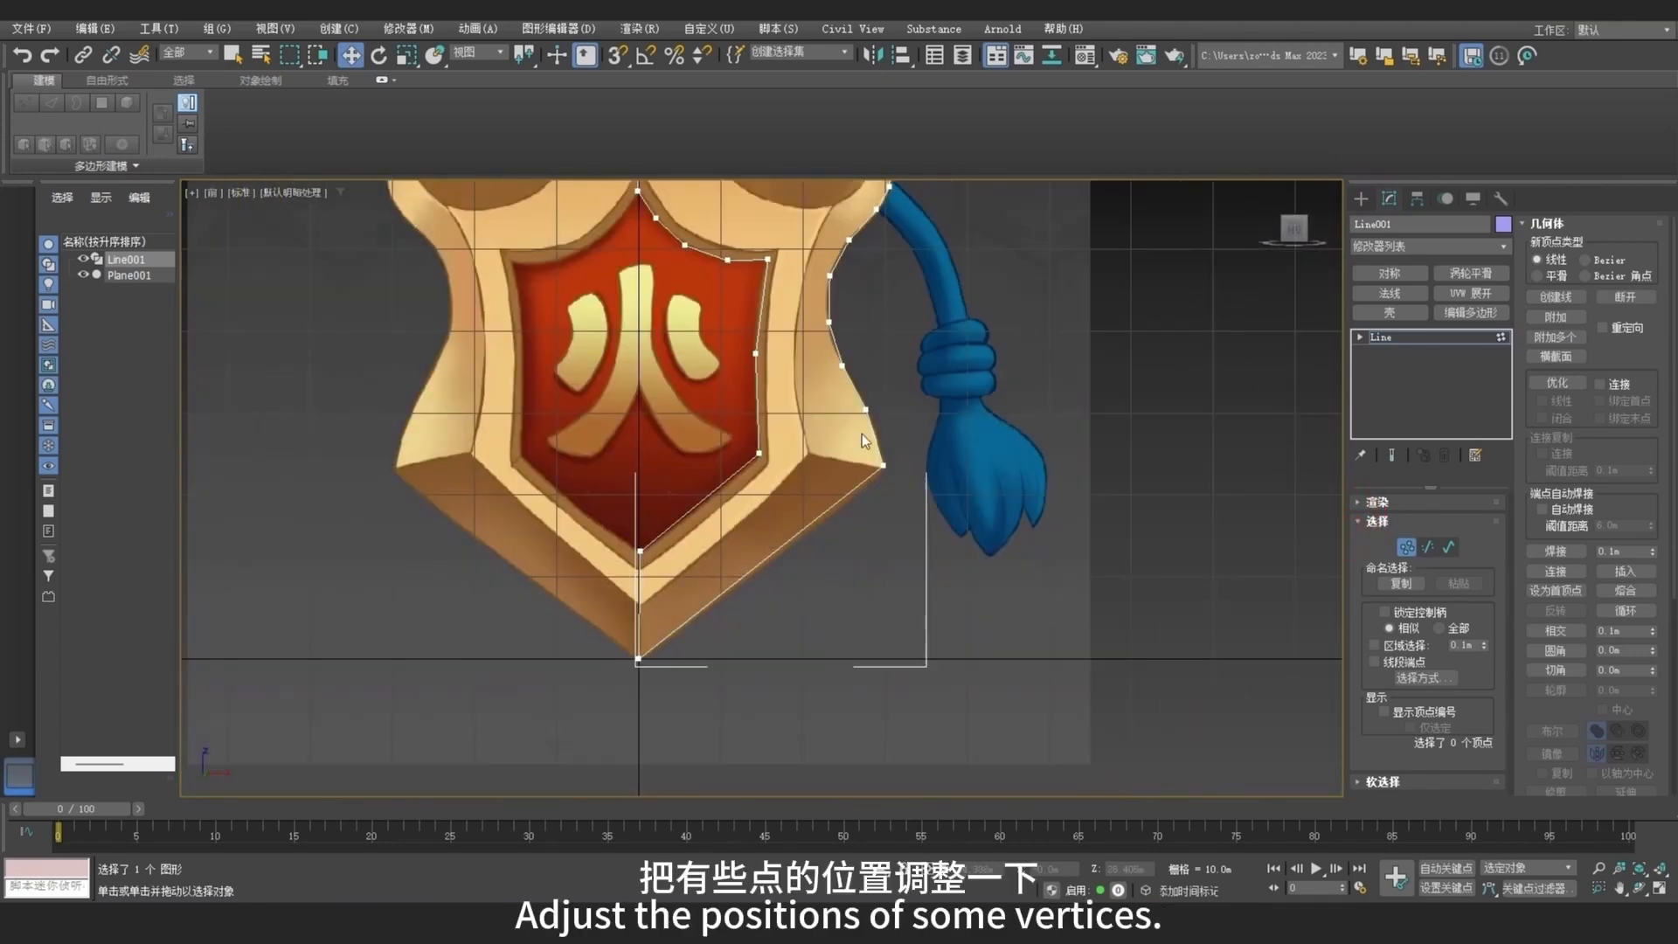
scroll(863, 441, "up", 4)
left_click(902, 473)
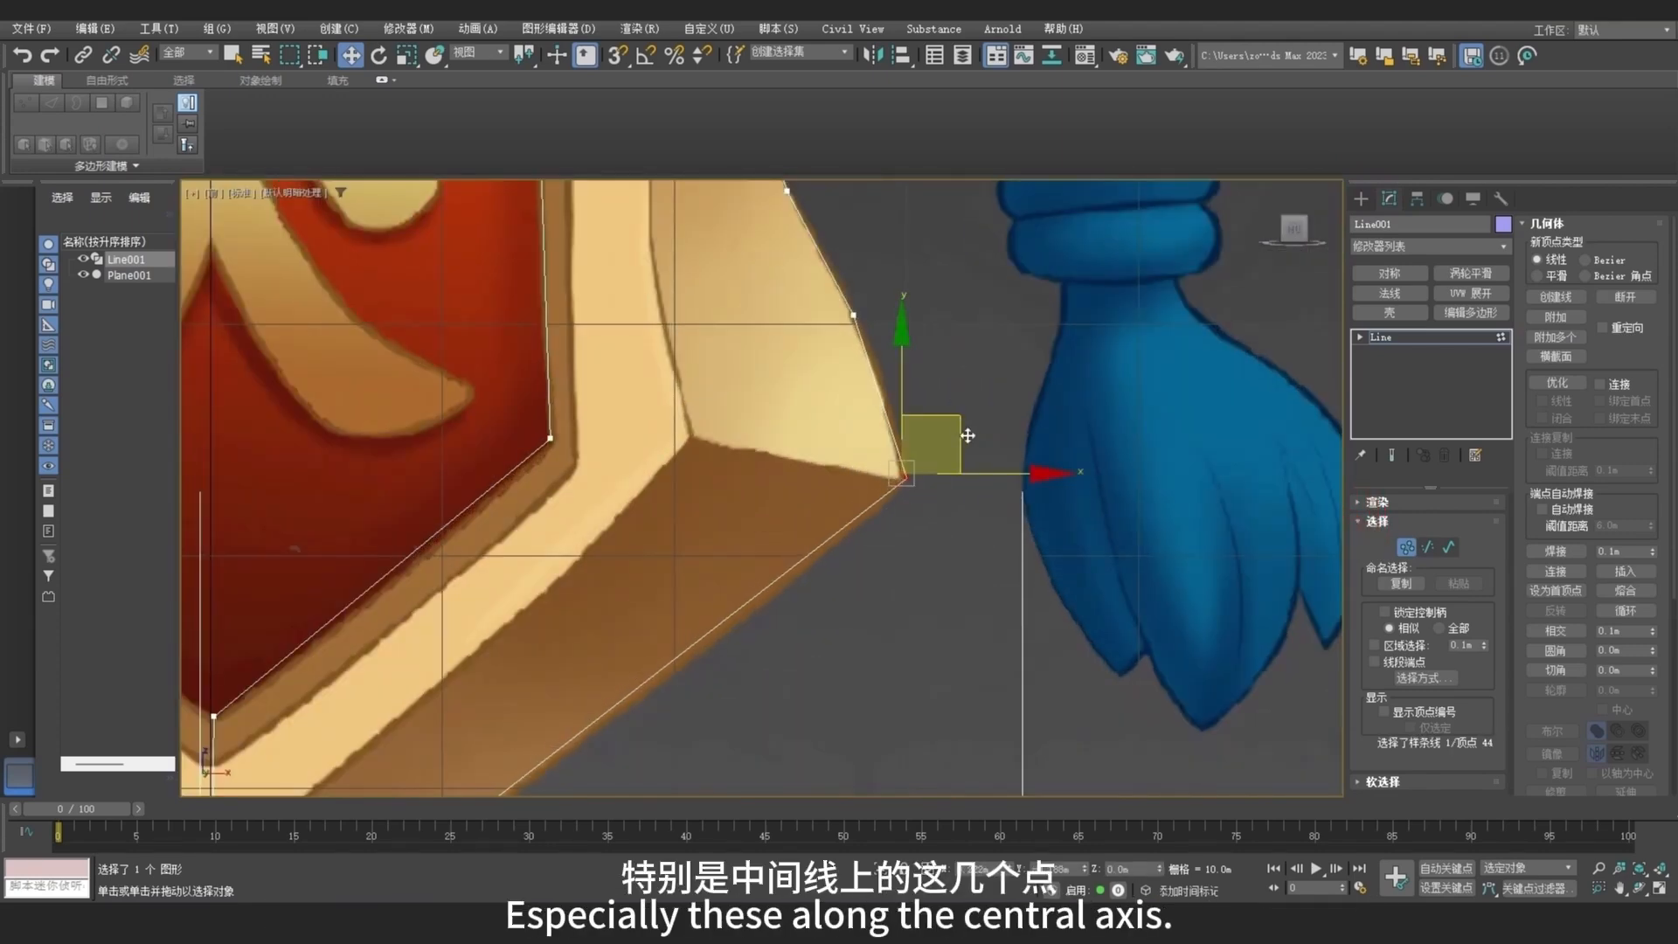
scroll(966, 437, "down", 4)
scroll(696, 596, "up", 3)
left_click(604, 665)
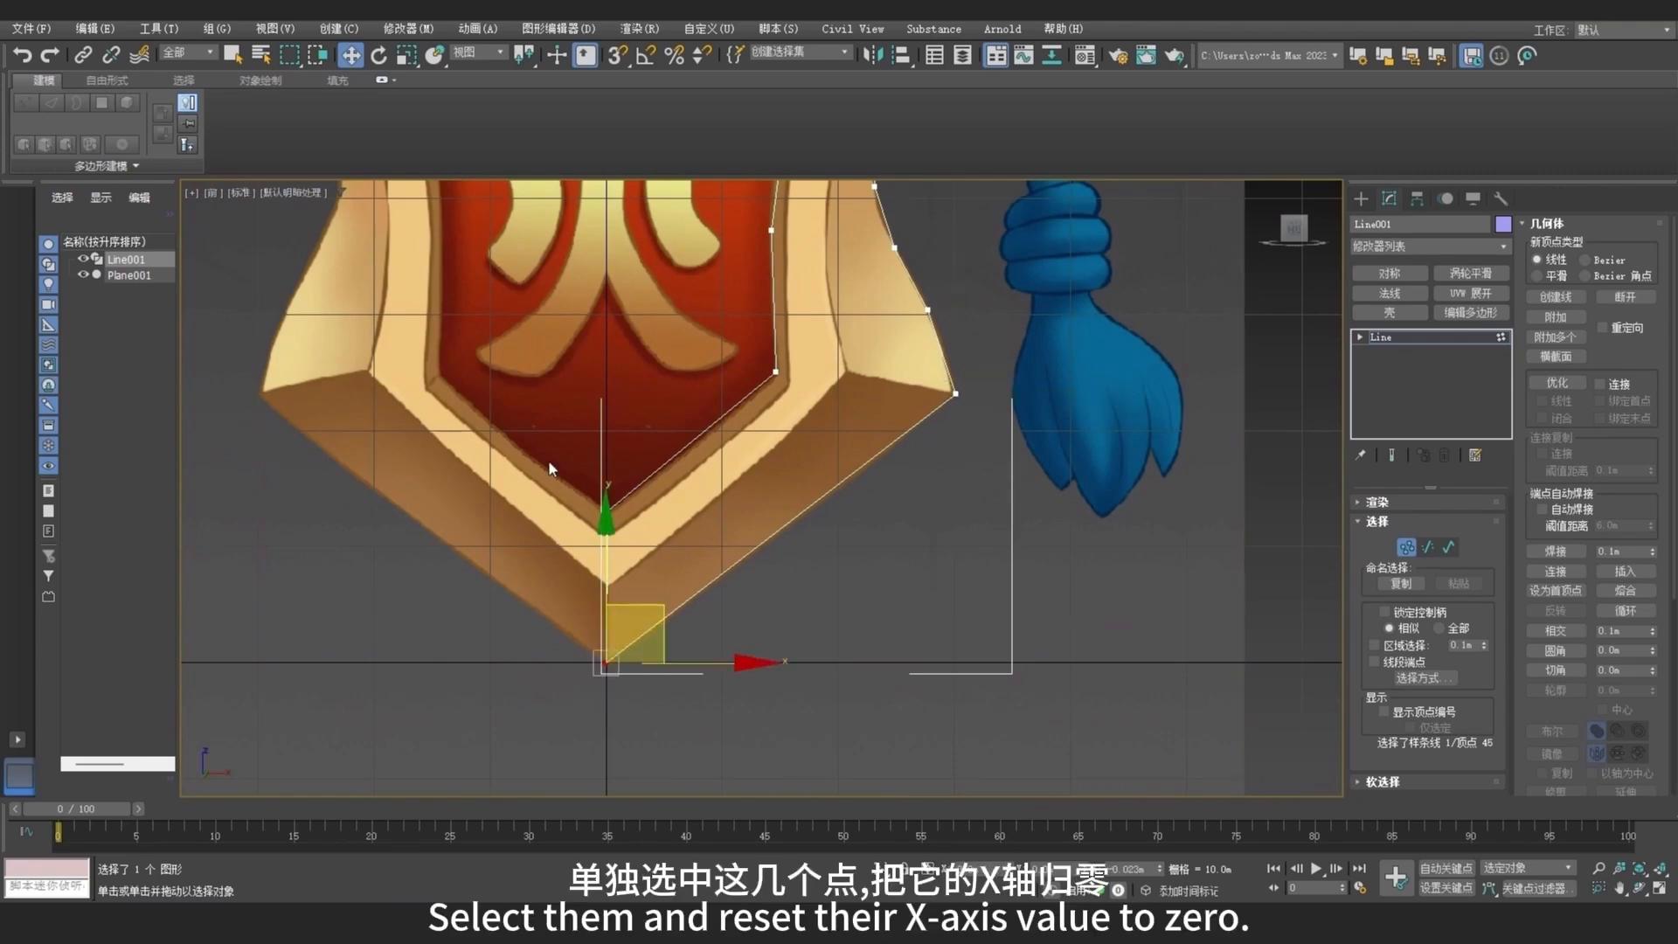
left_click(607, 510)
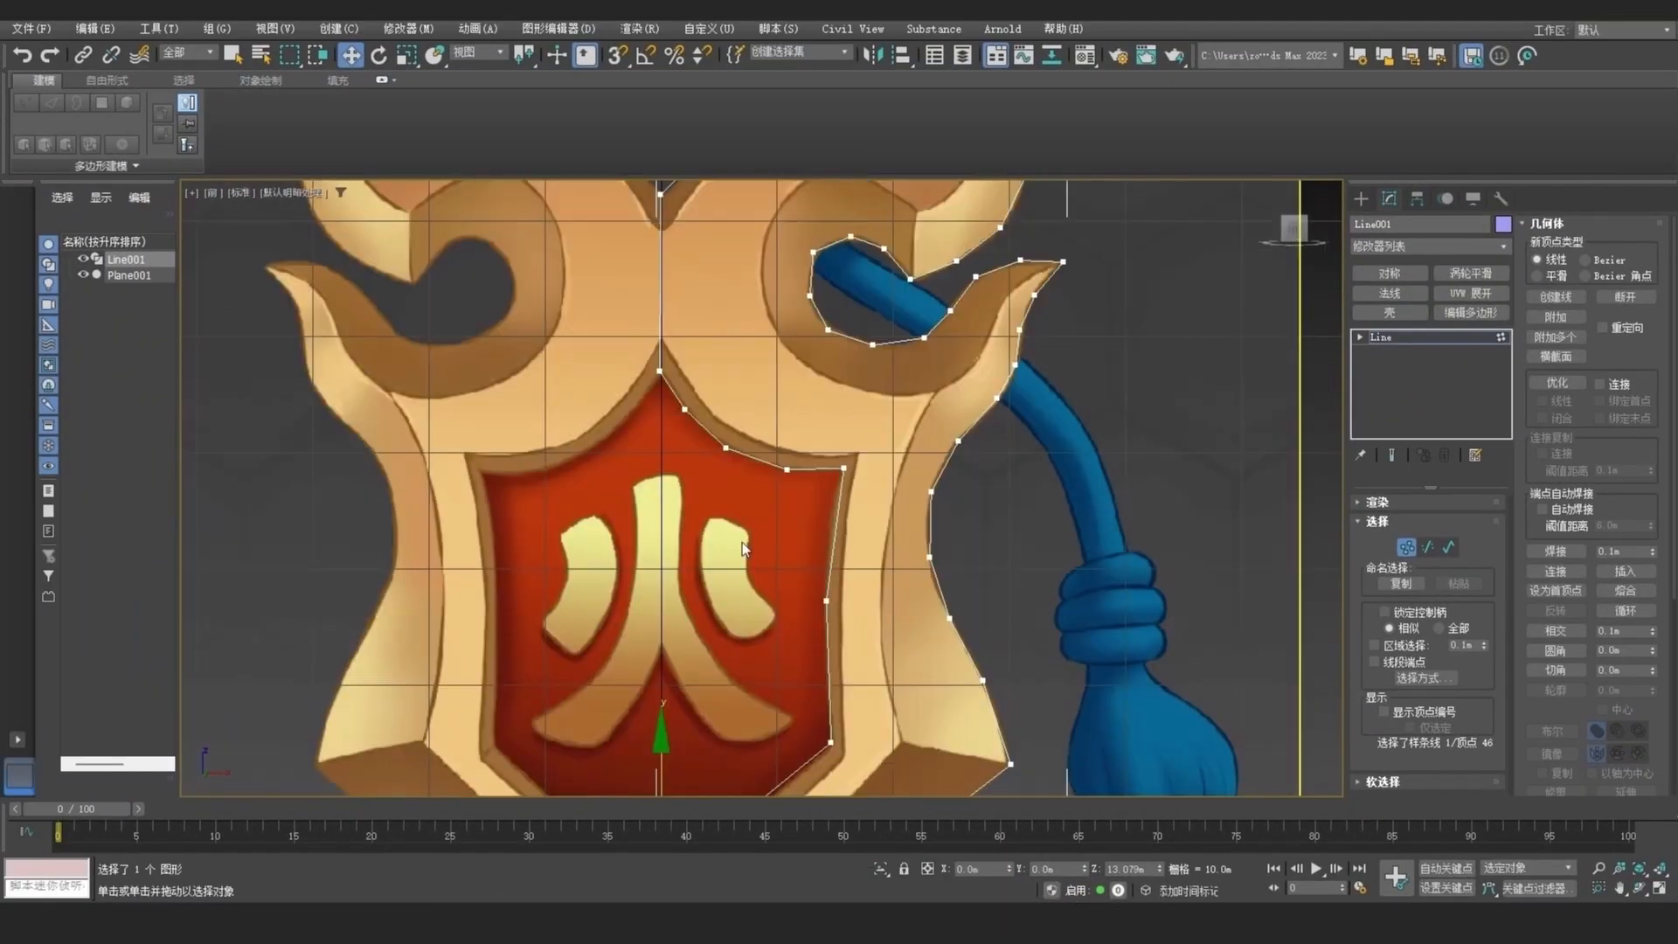
Step: Set X to 0 for the remaining centre-line vertices at the red panel's top, the opening's two ends and the shield's top
scroll(742, 542, "up", 2)
left_click_drag(683, 486, 683, 486)
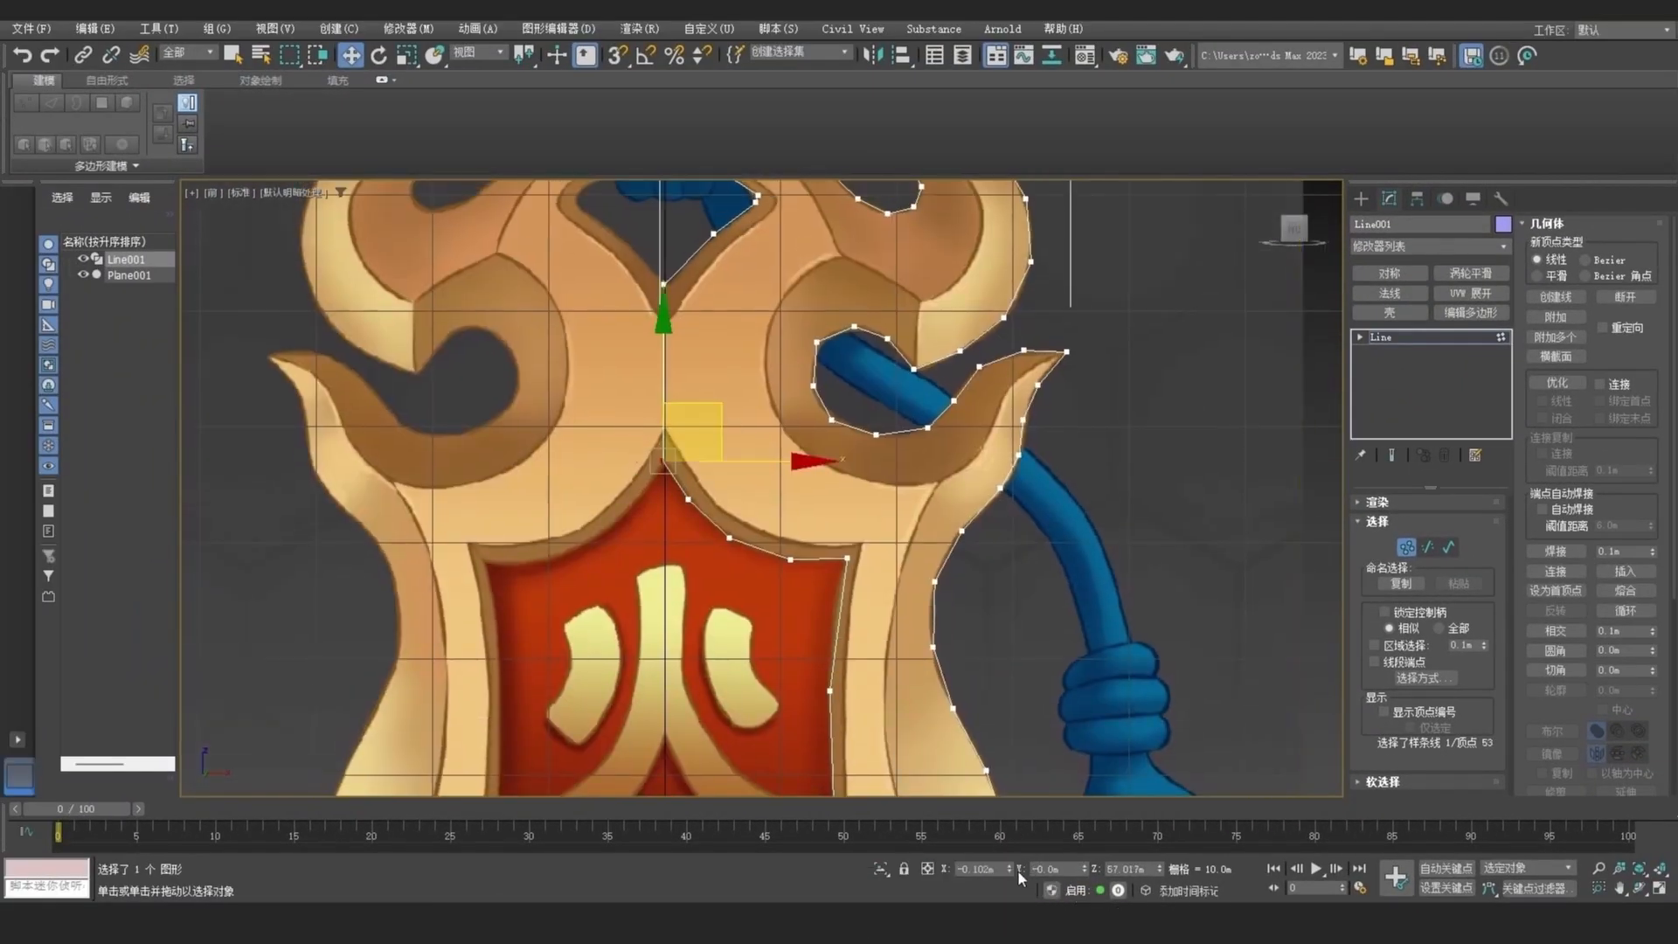
left_click_drag(671, 321, 670, 321)
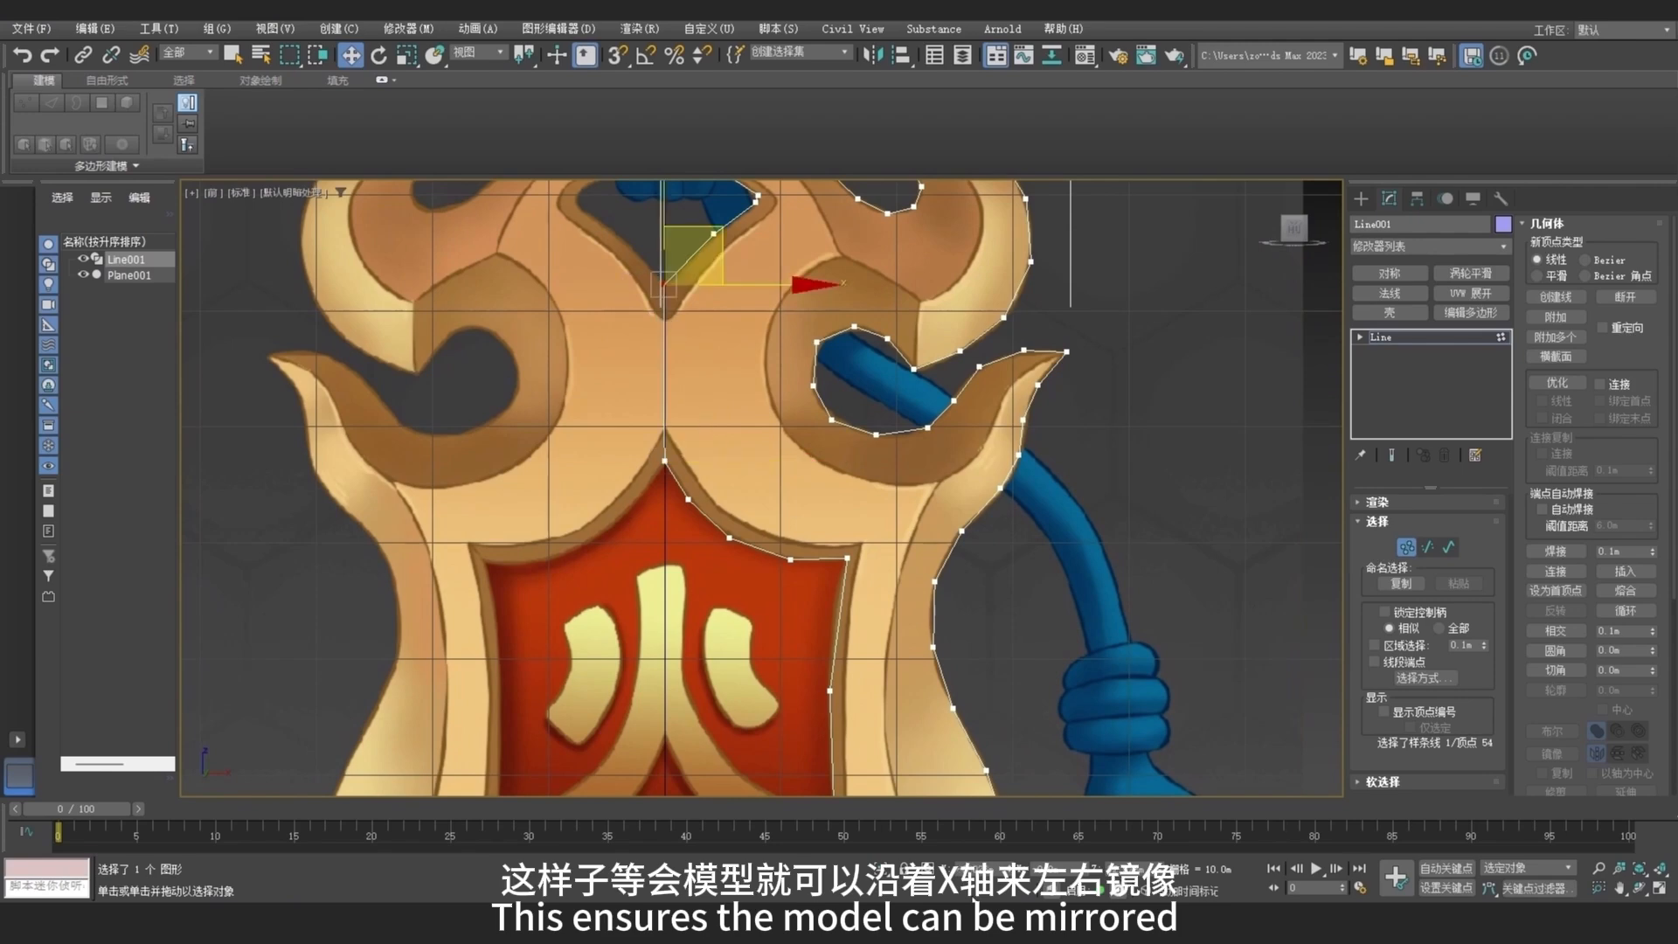
middle_click_drag(637, 291, 610, 524)
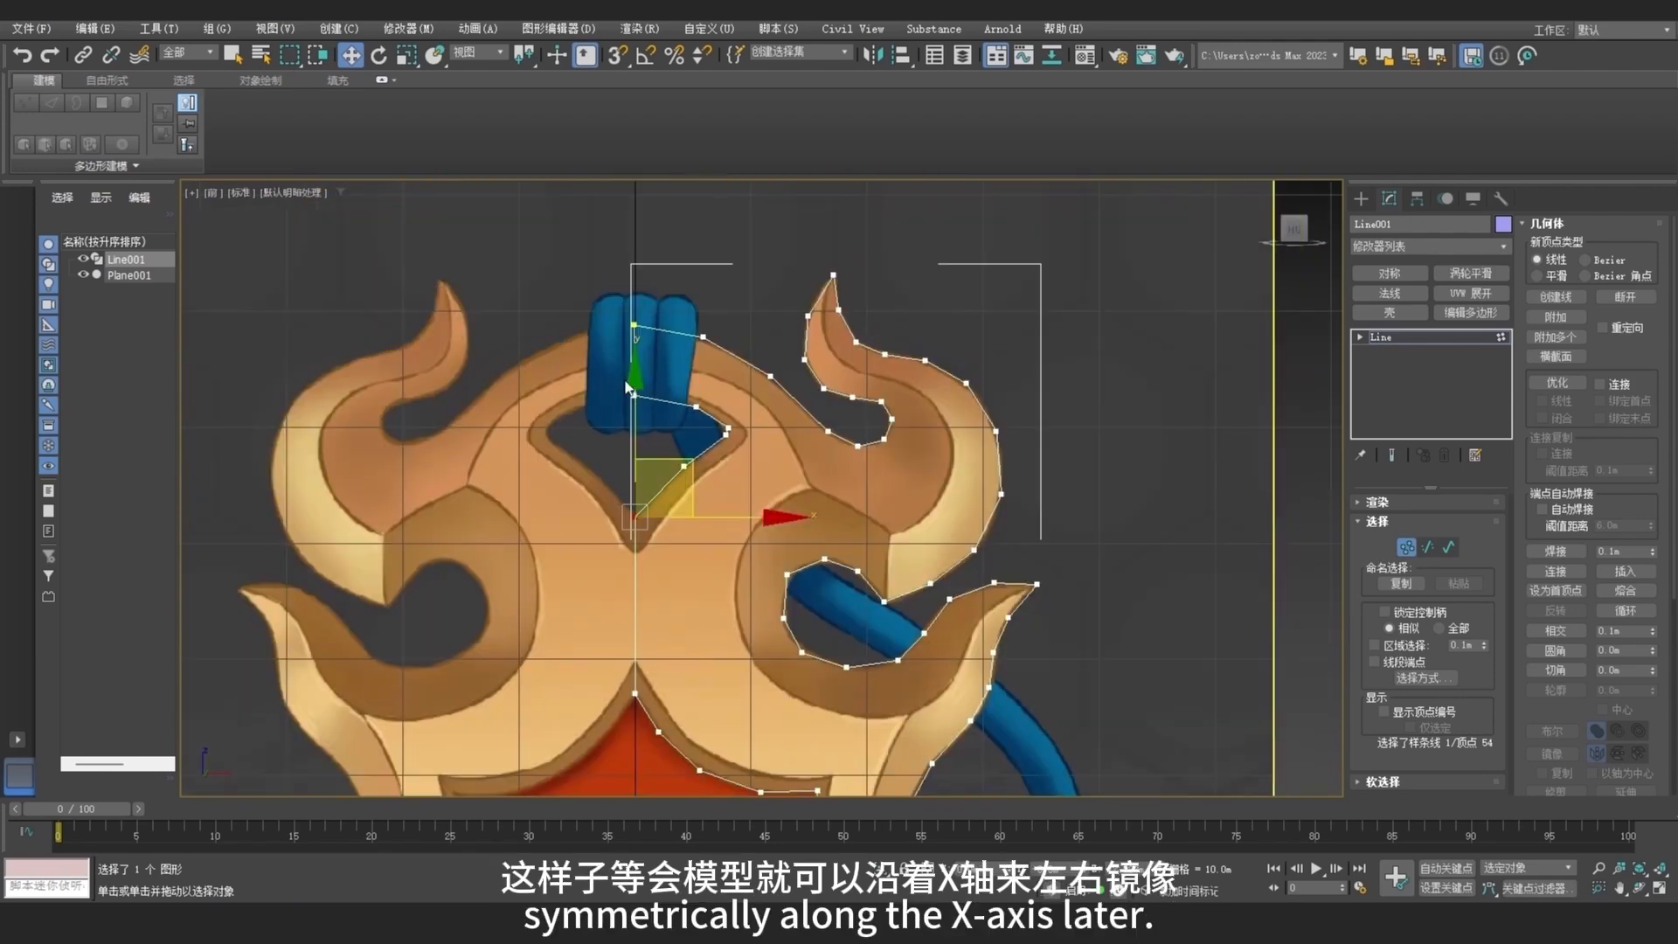
scroll(628, 380, "up", 3)
left_click_drag(625, 380, 675, 434)
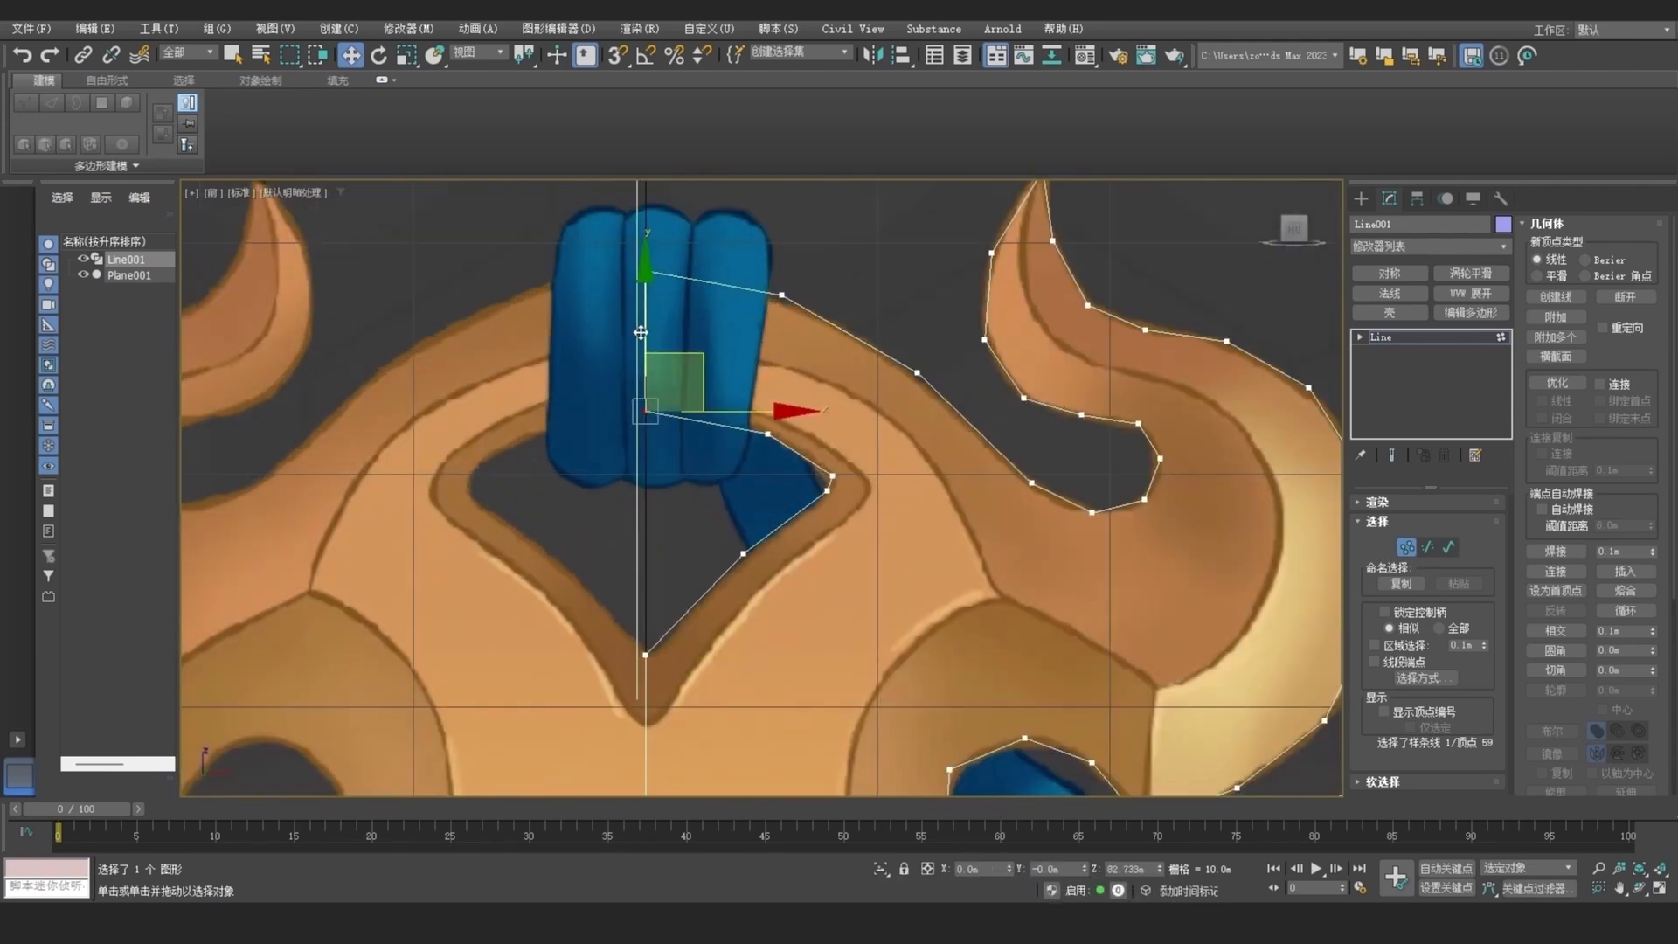
left_click_drag(679, 306, 679, 306)
right_click(1011, 869)
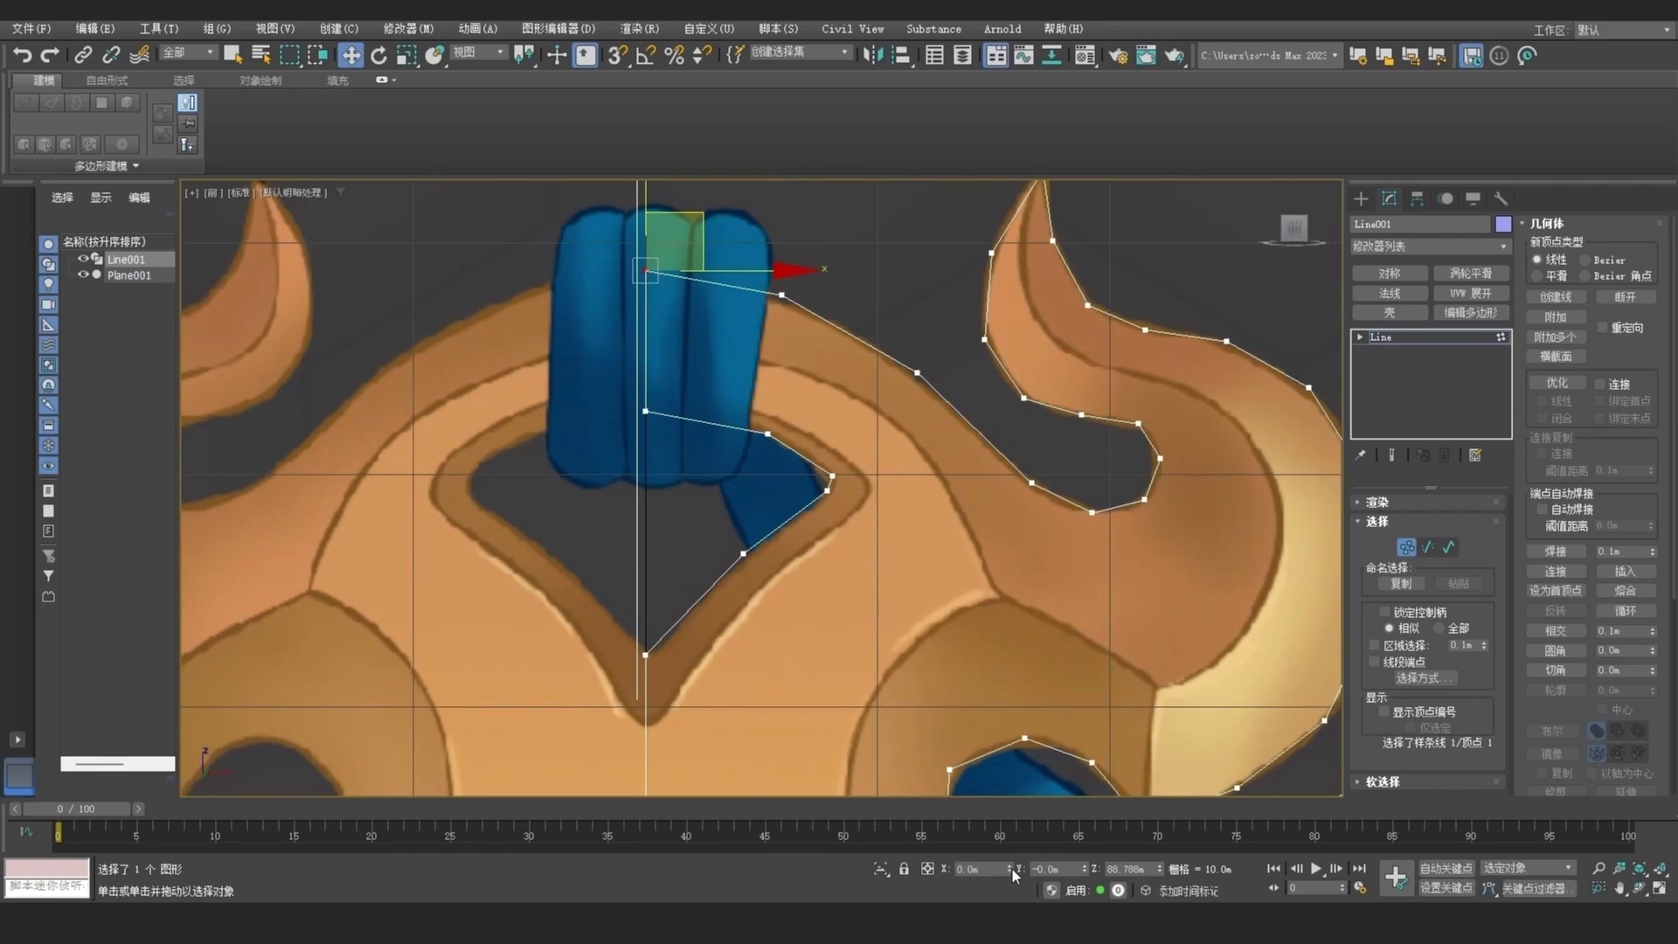
Step: Convert the closed half-shield spline to an Editable Poly and inspect the face at an angle in the perspective view
middle_click_drag(920, 522, 904, 292)
right_click(993, 397)
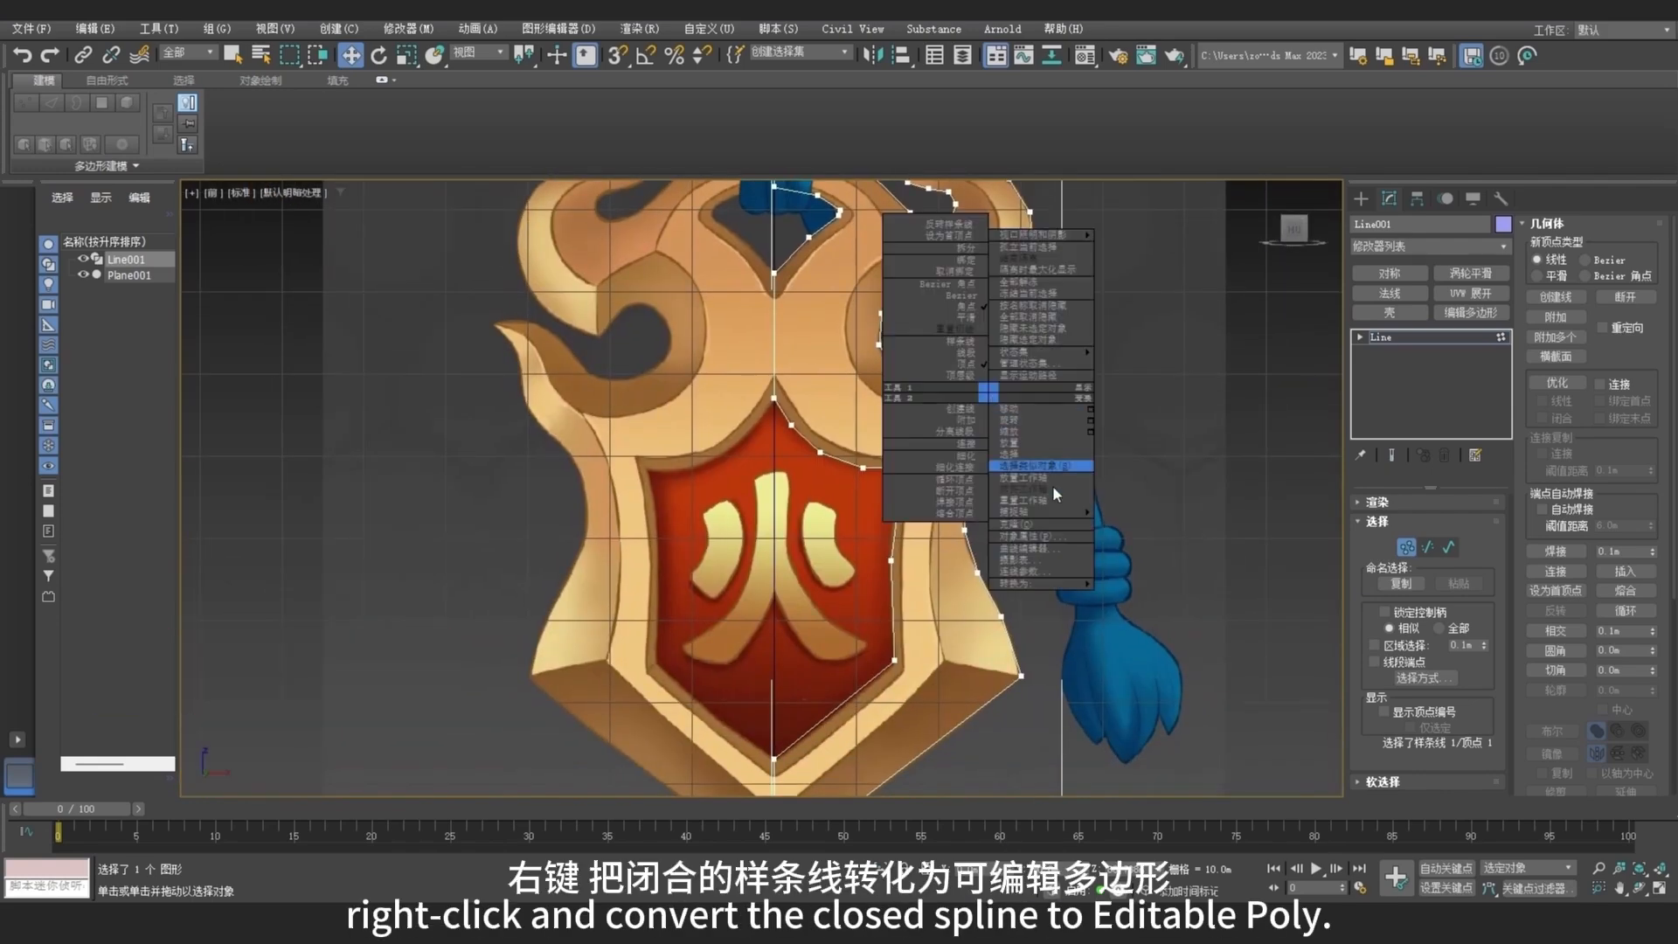
mouse_move(1057, 583)
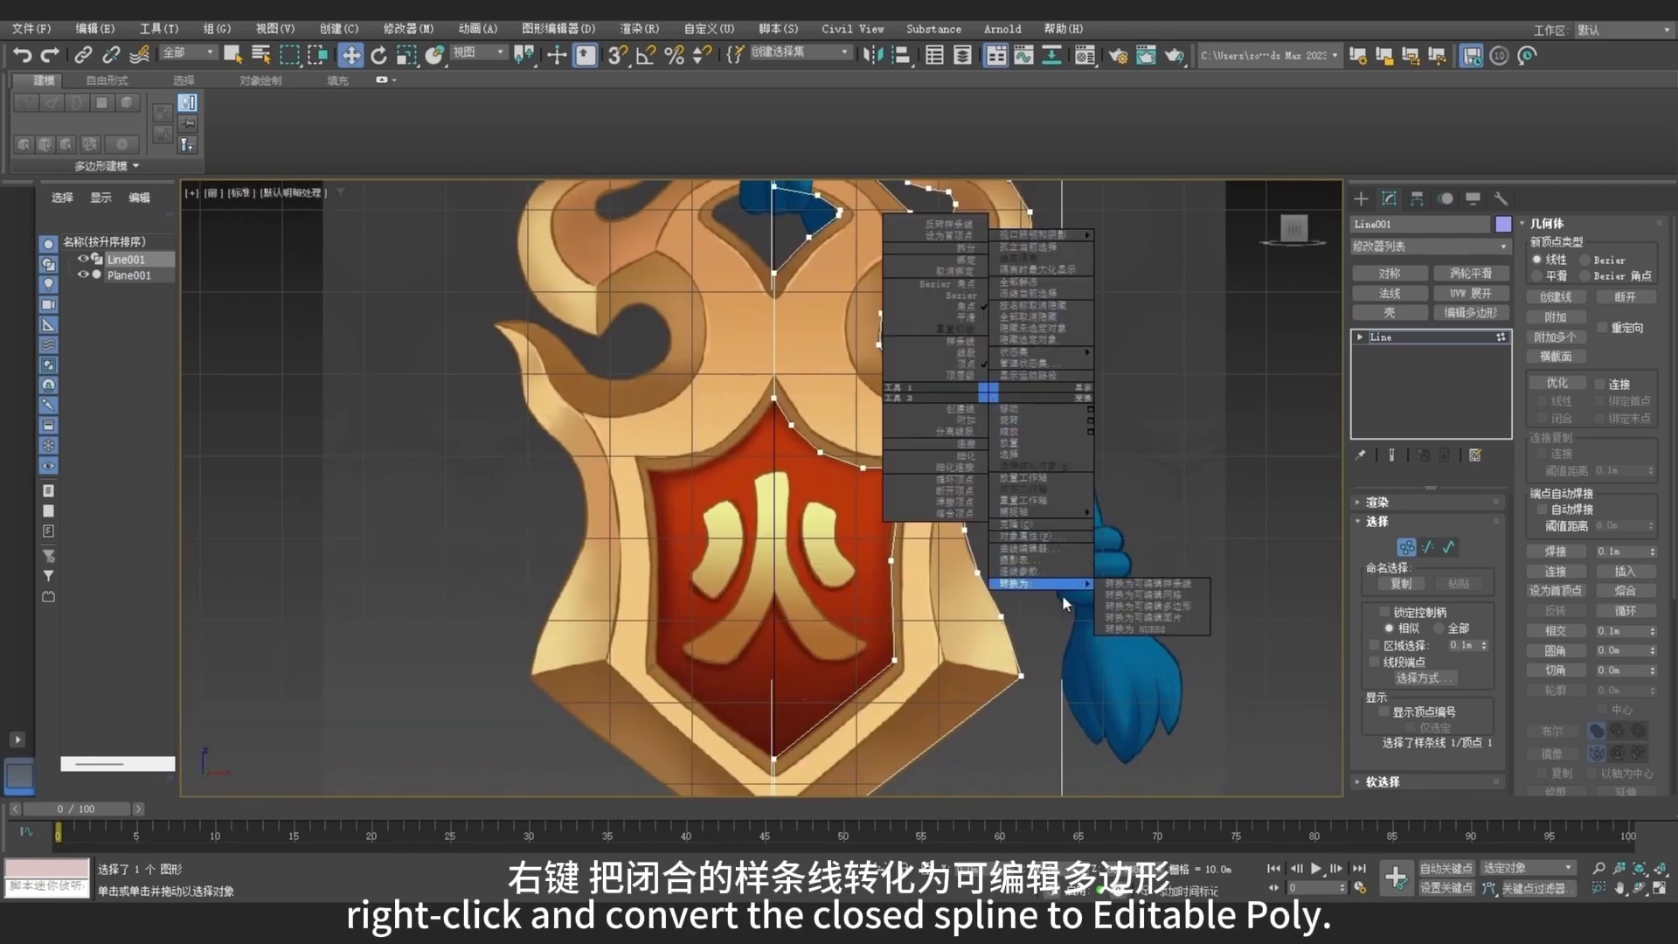
left_click(1168, 606)
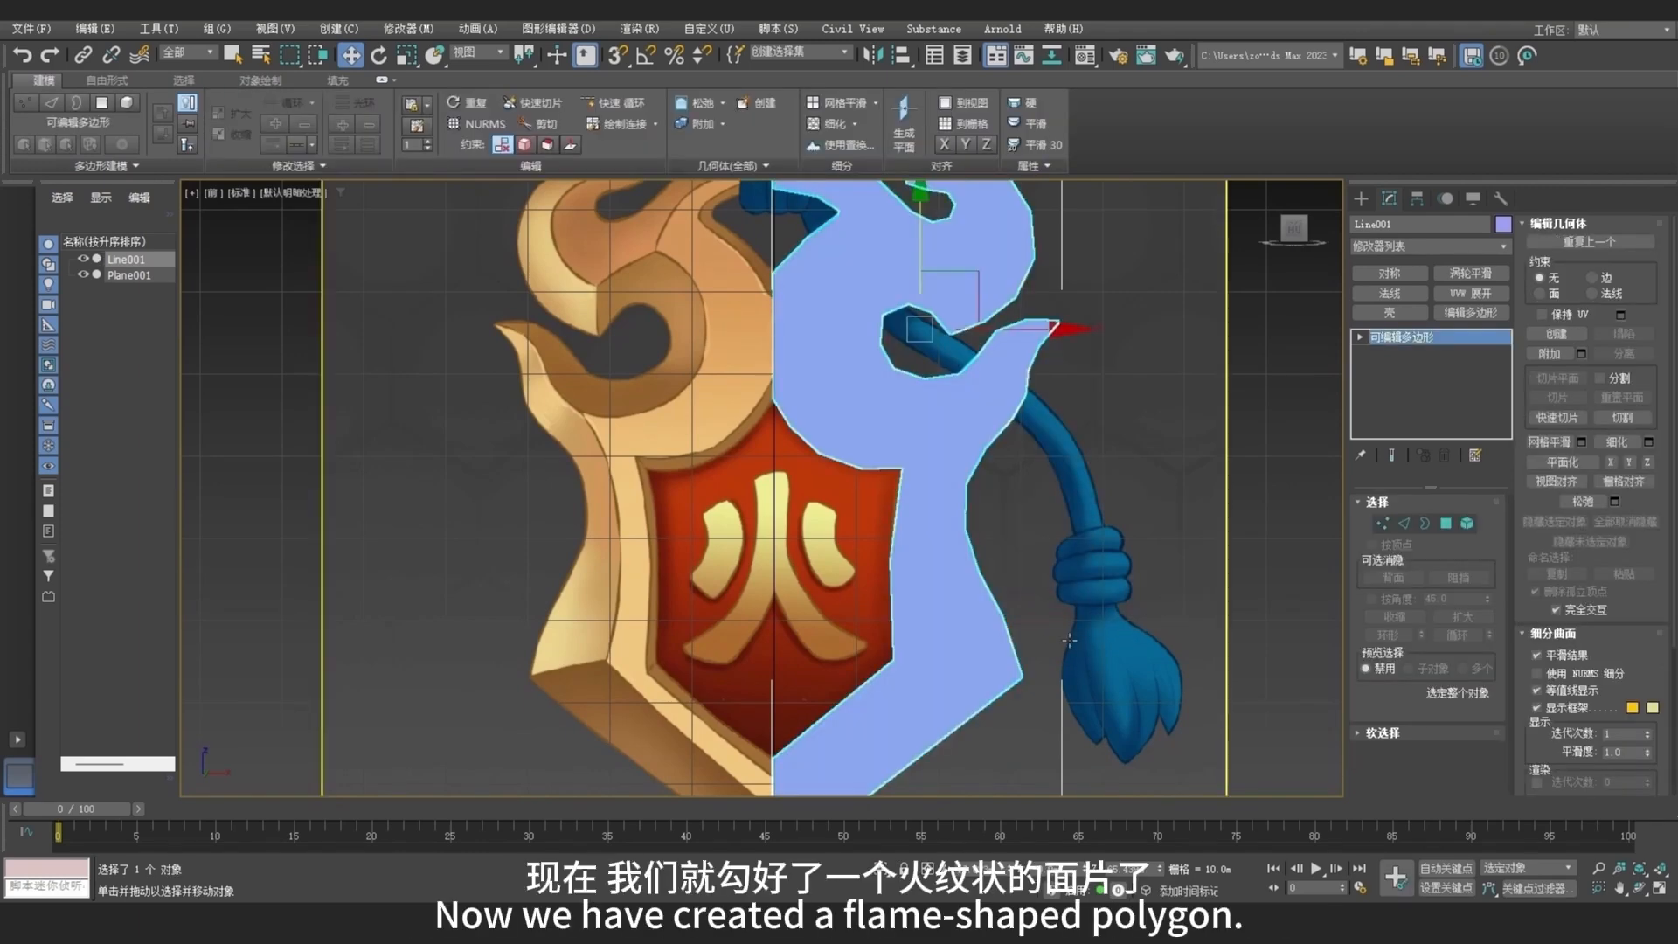
key("p")
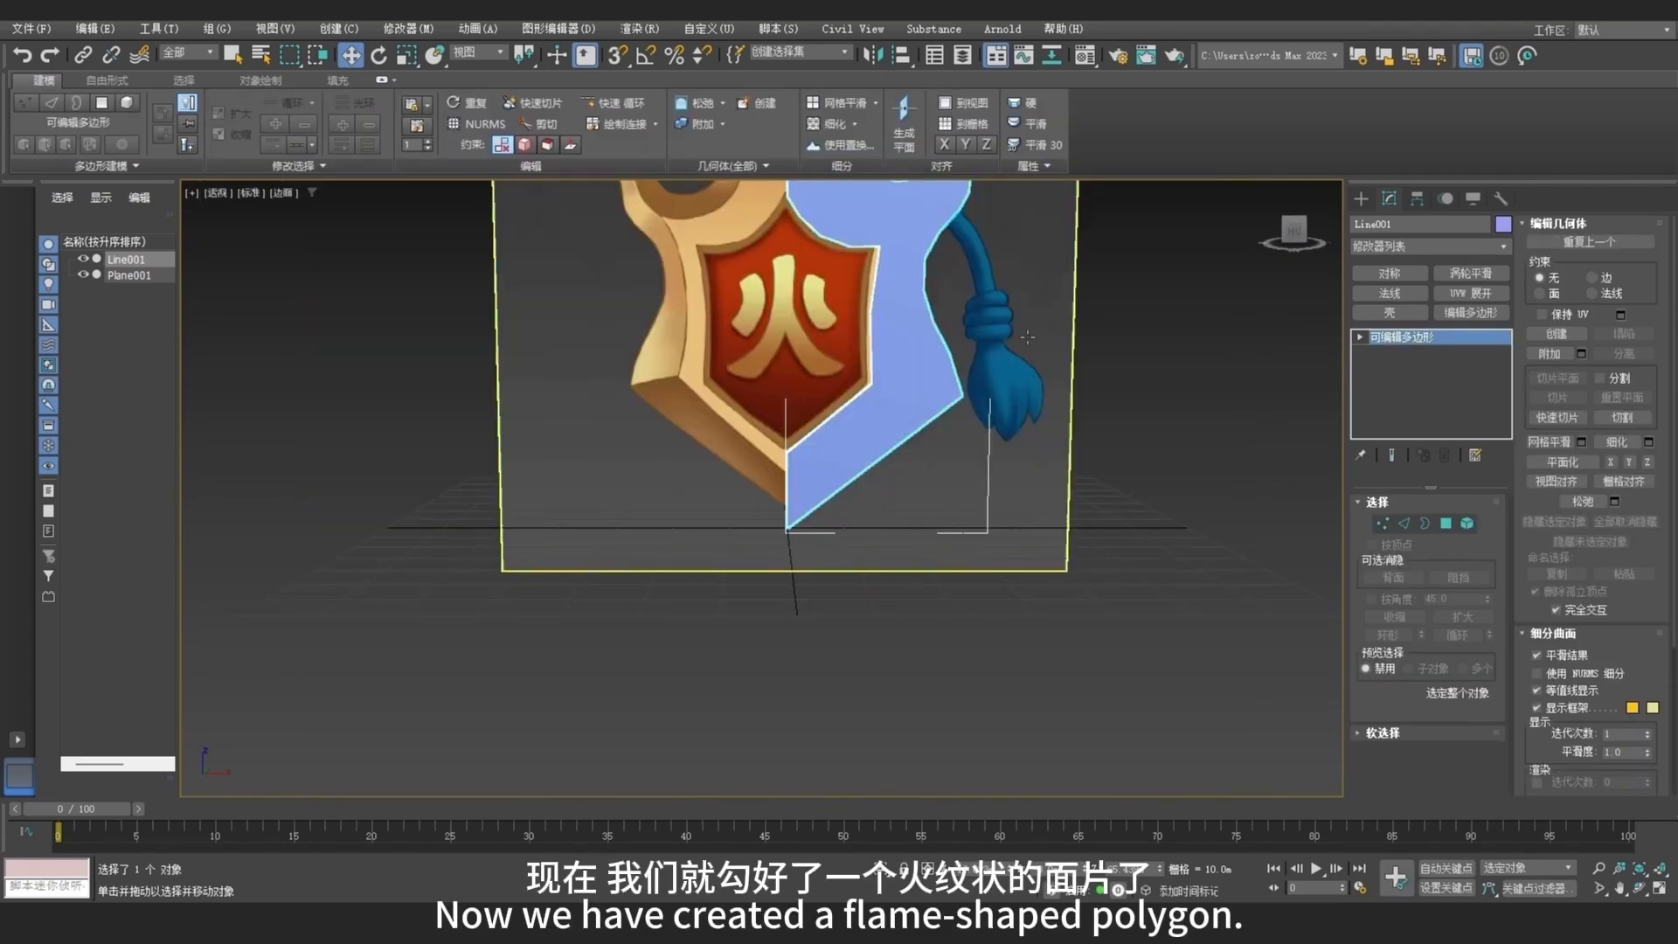
middle_click_drag(1027, 337, 928, 524, "alt")
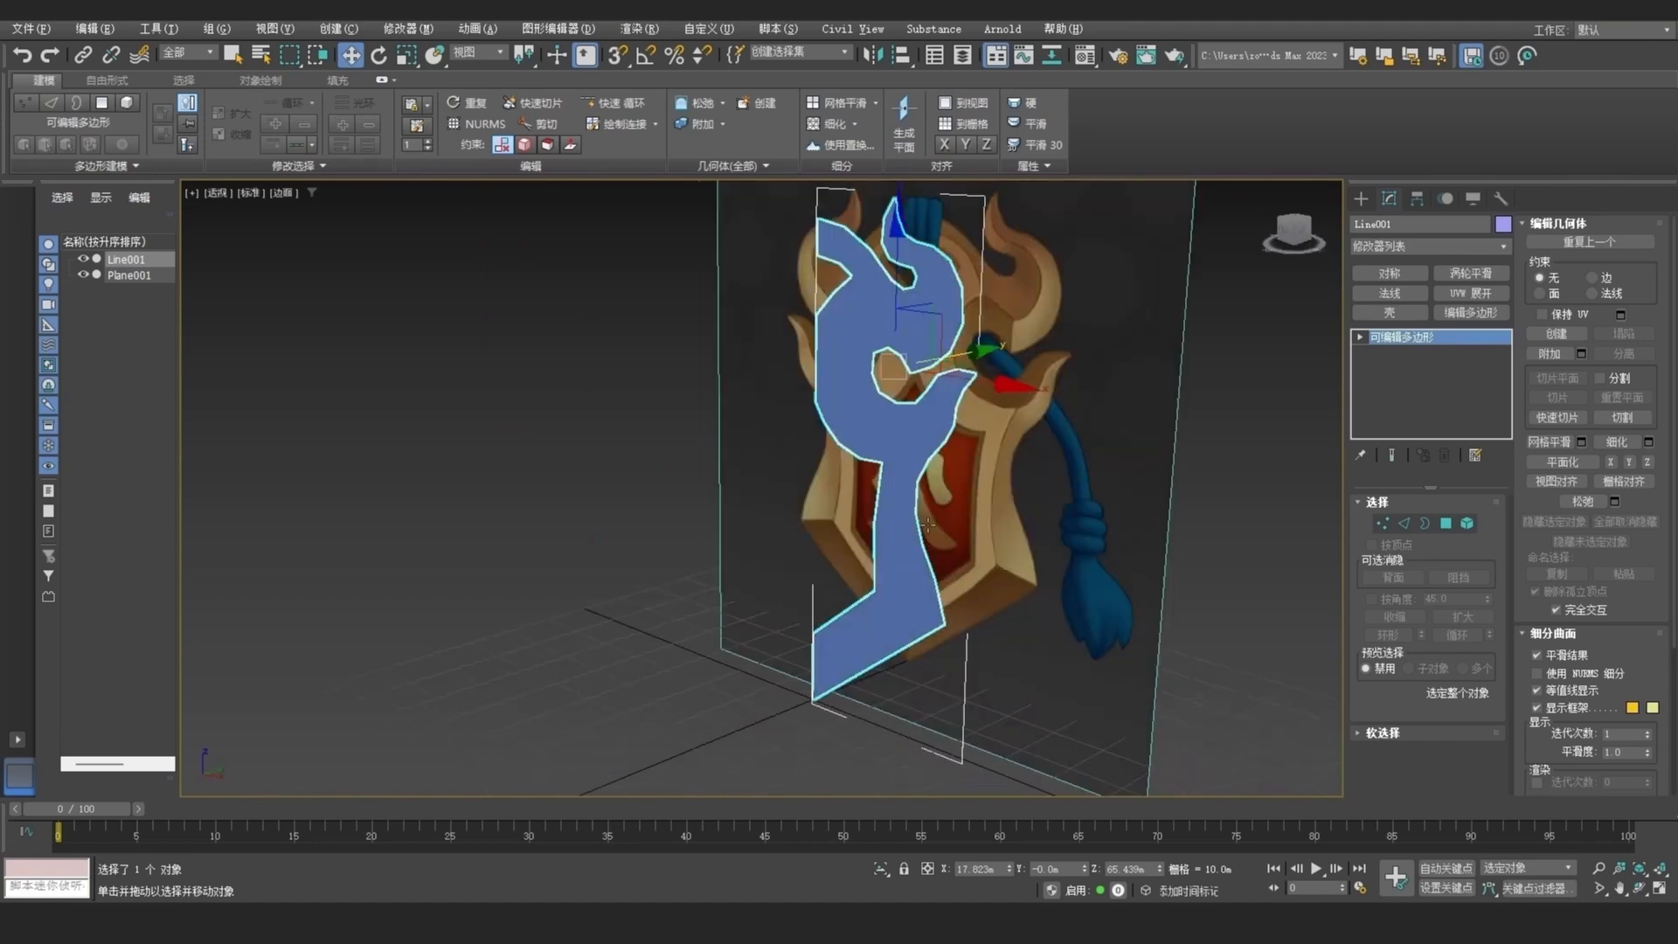